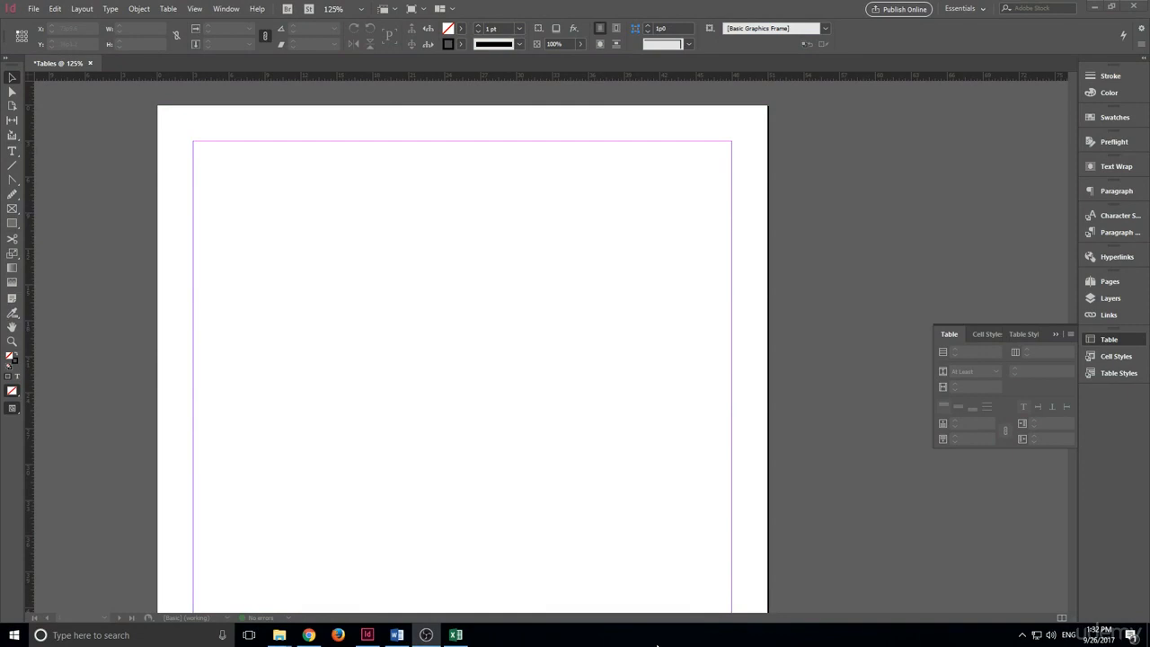
Switch to the Table Data.xlsx workbook in Excel and bring cells A1:C6 onto the InDesign page as text.
left_click(456, 636)
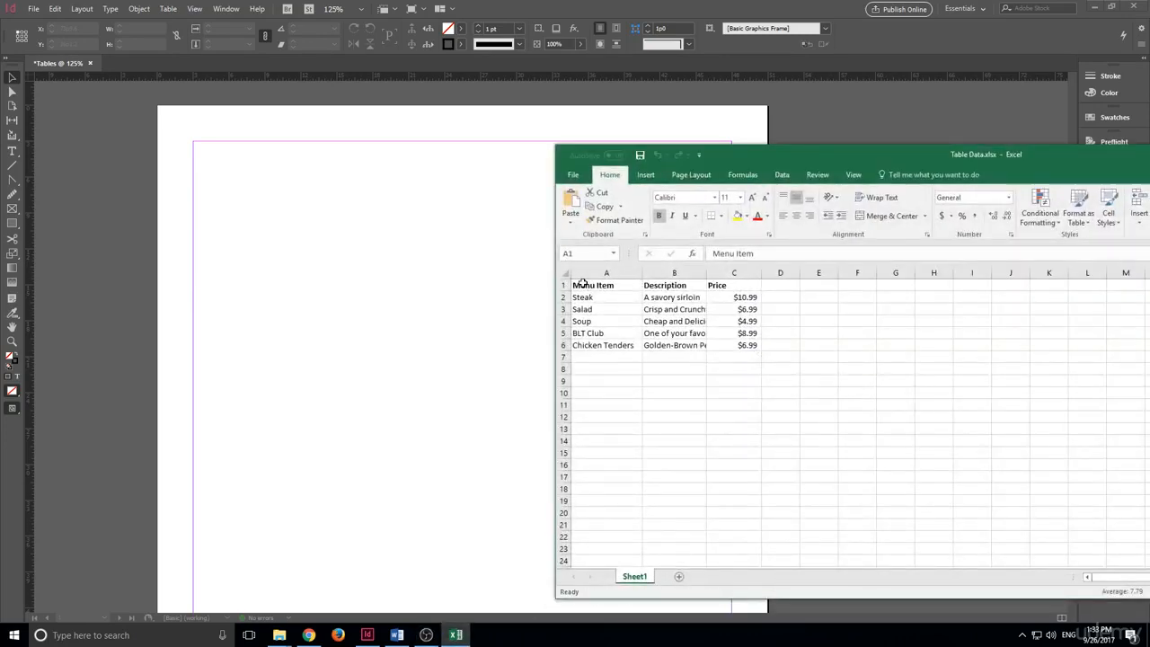
left_click_drag(595, 285, 748, 348)
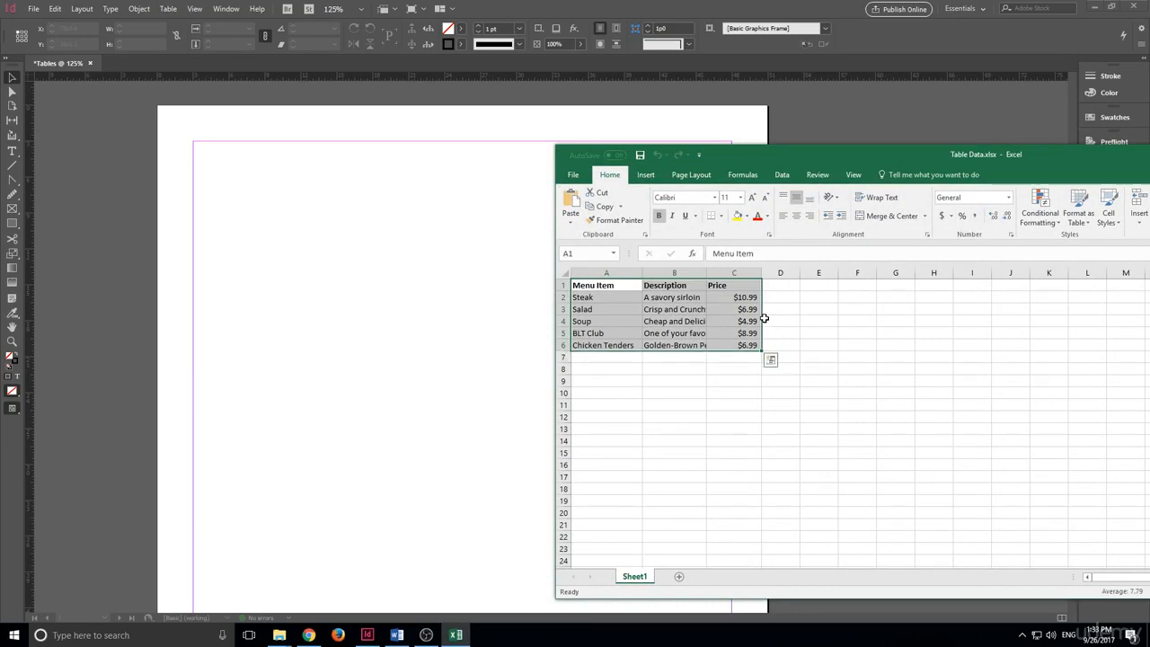
left_click_drag(764, 318, 387, 266)
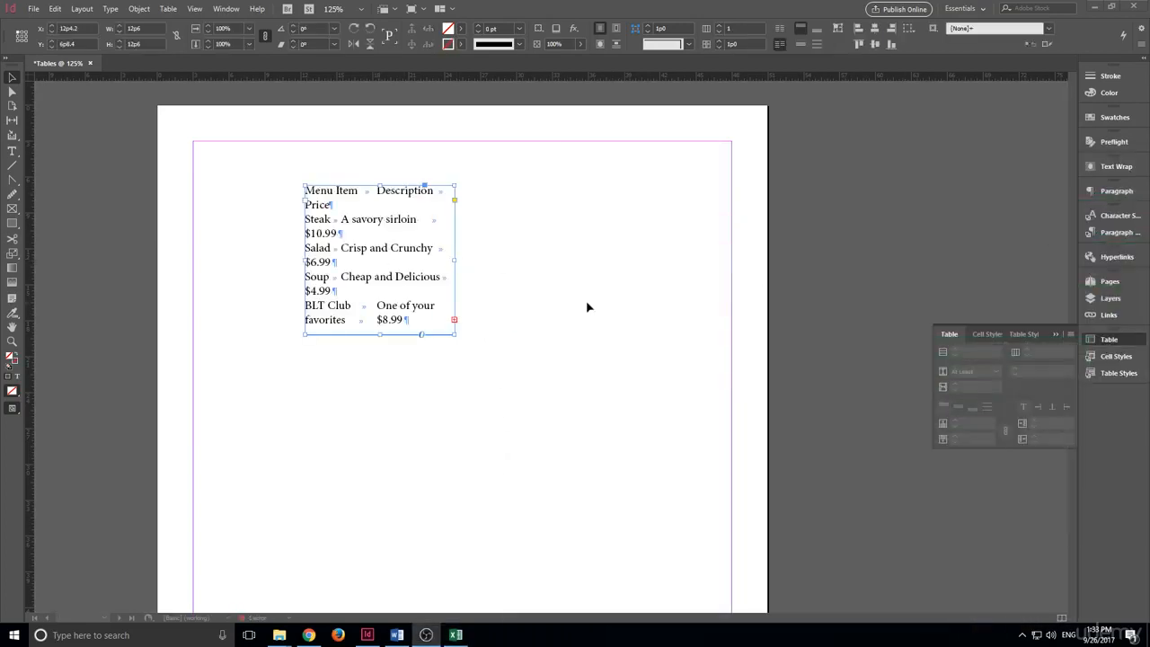
Enlarge the text frame with the menu data to about 28 picas wide and 15 picas high.
left_click_drag(457, 258, 615, 259)
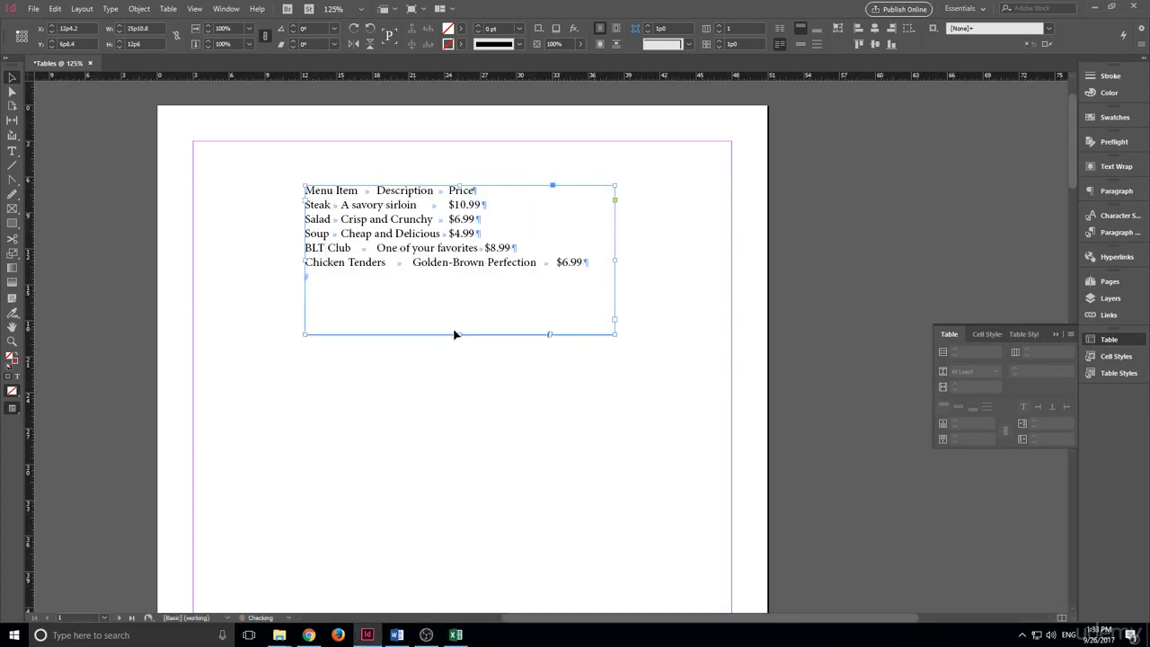
left_click_drag(459, 335, 462, 365)
left_click_drag(620, 280, 639, 276)
Convert all the menu text to a table with Tab column separators, Paragraph row separators and the [Basic Table] style.
double_click(514, 250)
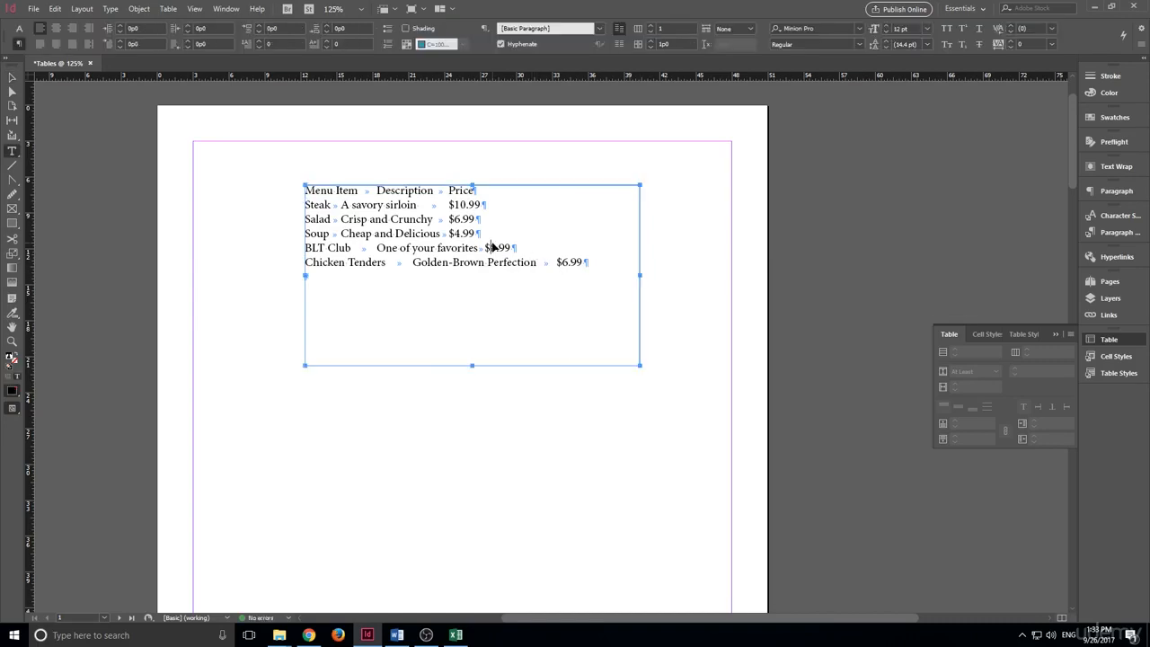
key("ctrl+a")
left_click(167, 9)
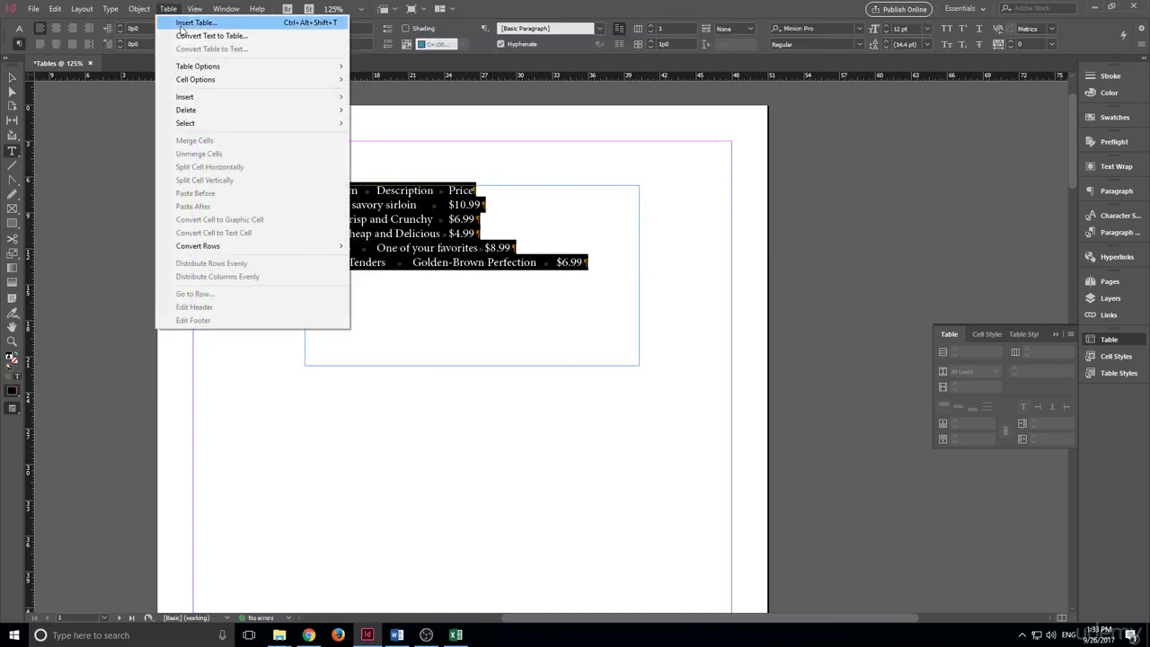
left_click(184, 35)
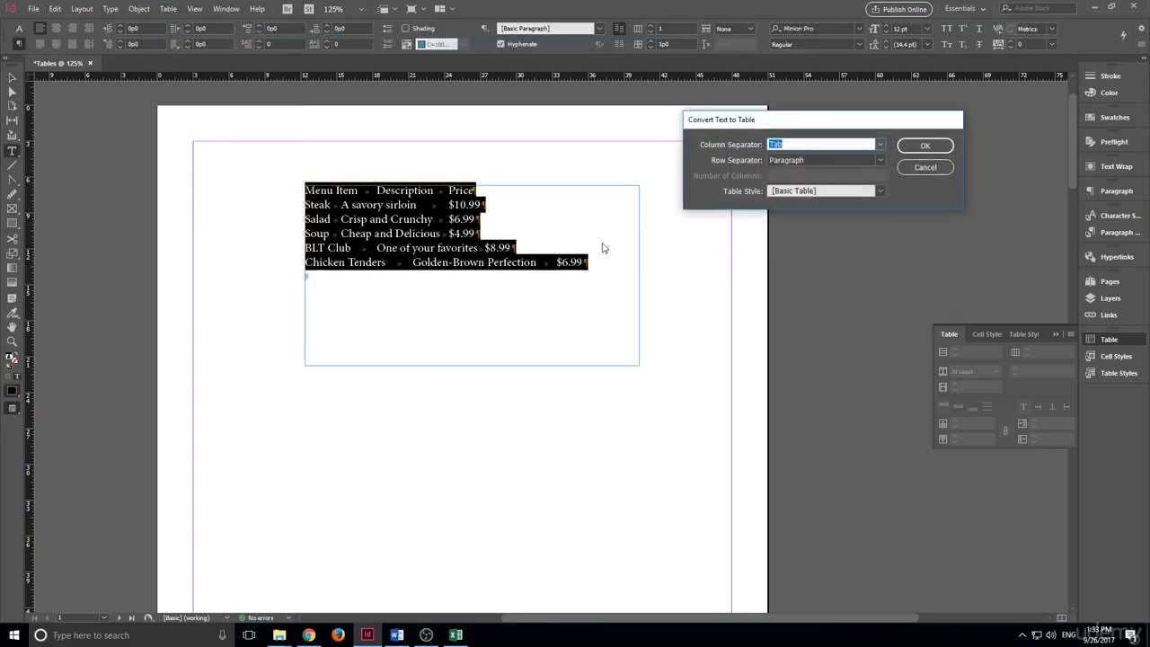
left_click(905, 147)
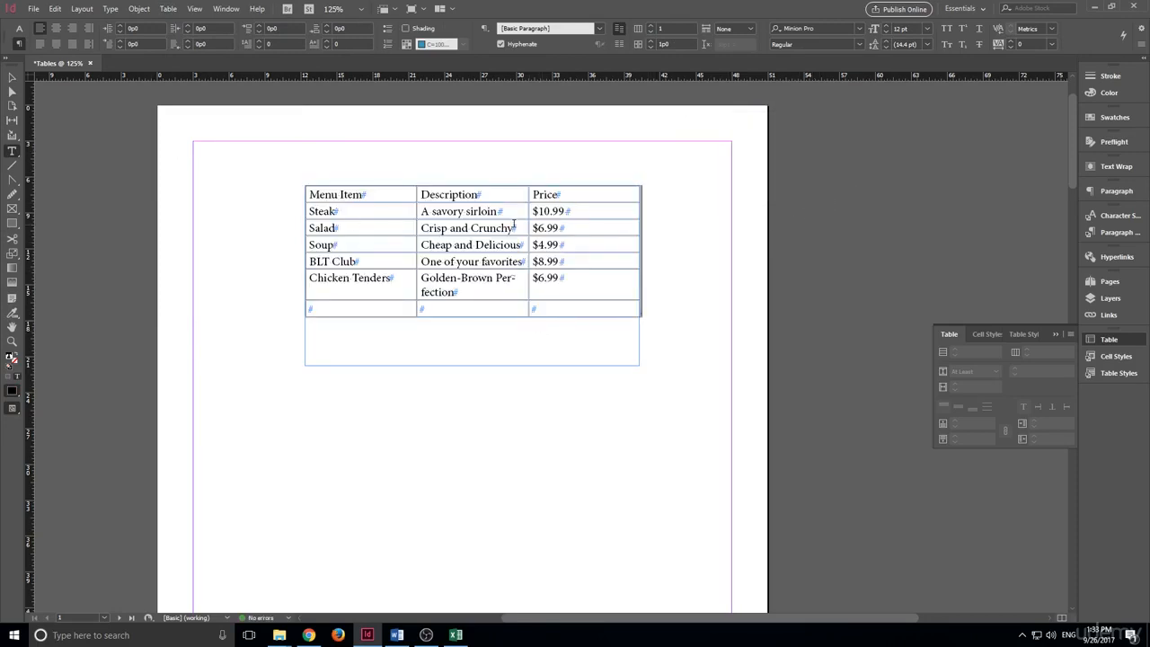
Widen the text frame to about 44 picas, nearly margin to margin, and stretch the table to fill its width.
left_click(11, 78)
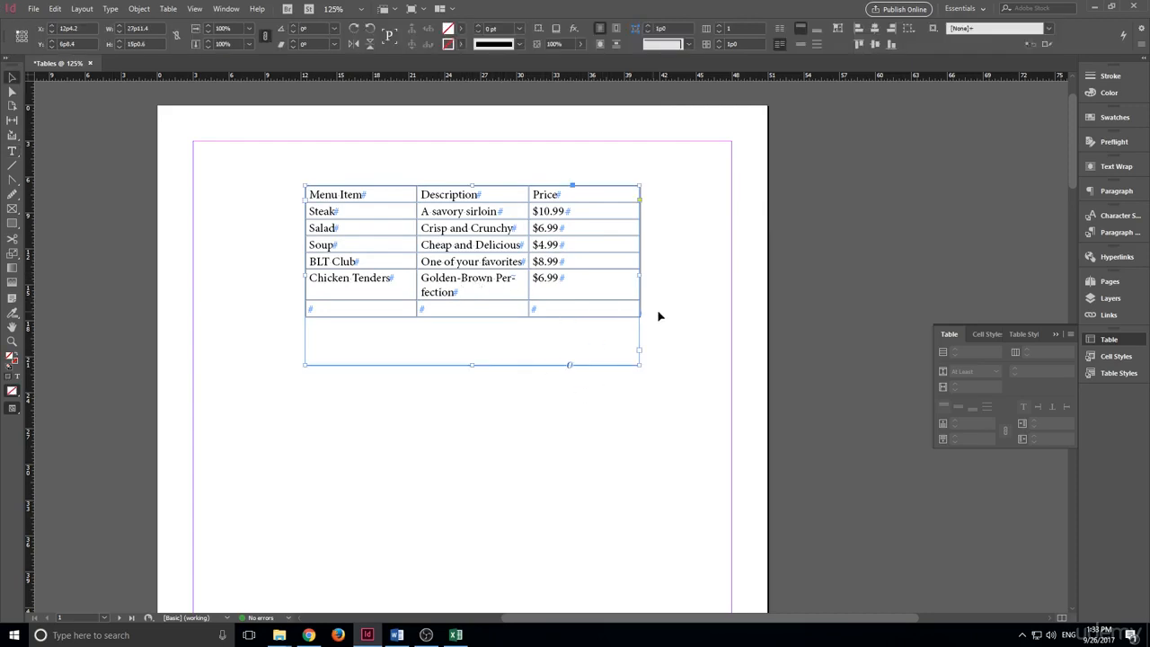
left_click_drag(640, 274, 726, 275)
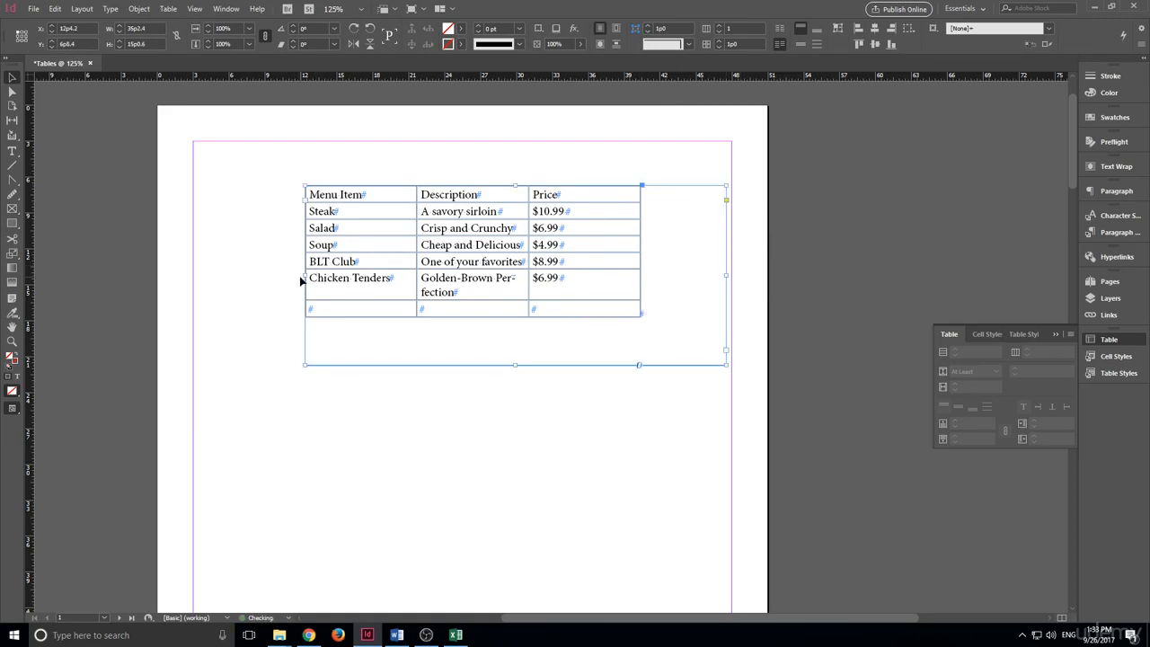
left_click_drag(301, 281, 198, 275)
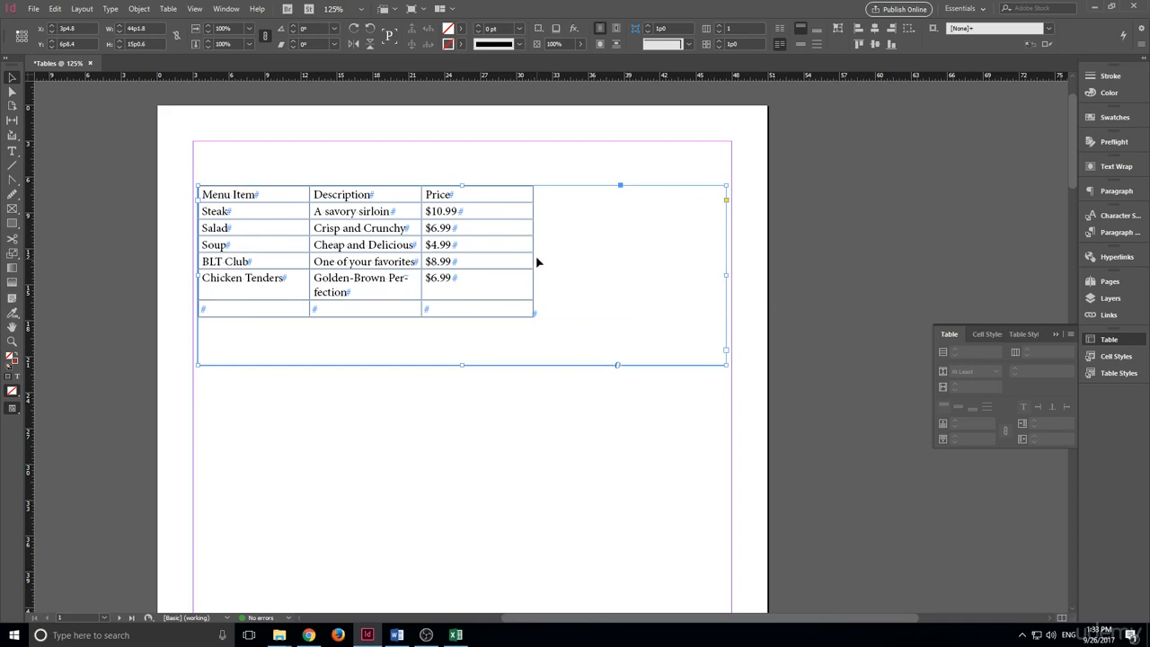
key("t")
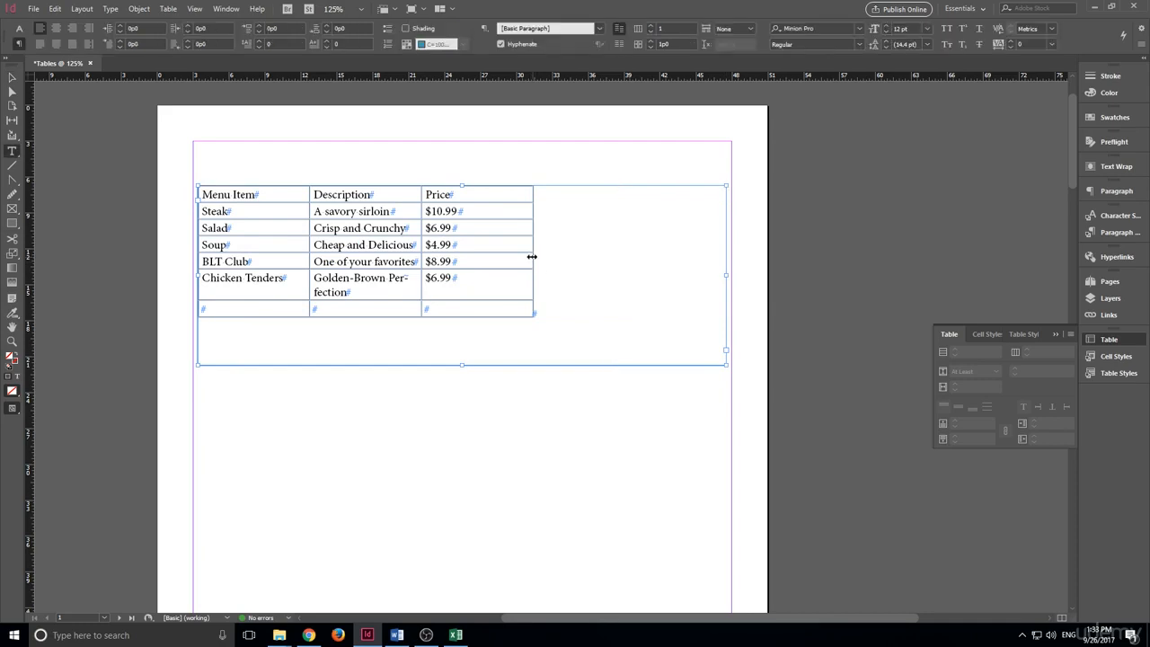
left_click_drag(532, 257, 724, 242)
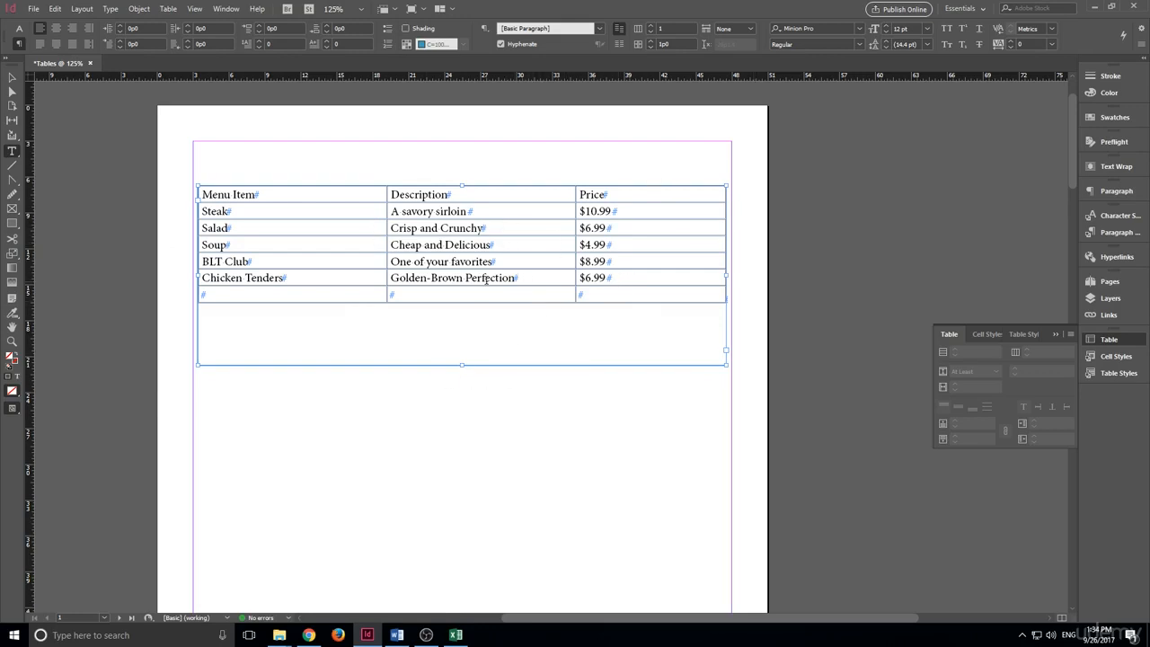
Delete the empty row below Chicken Tenders from the table.
scroll(422, 414, "down", 3)
scroll(417, 411, "up", 4)
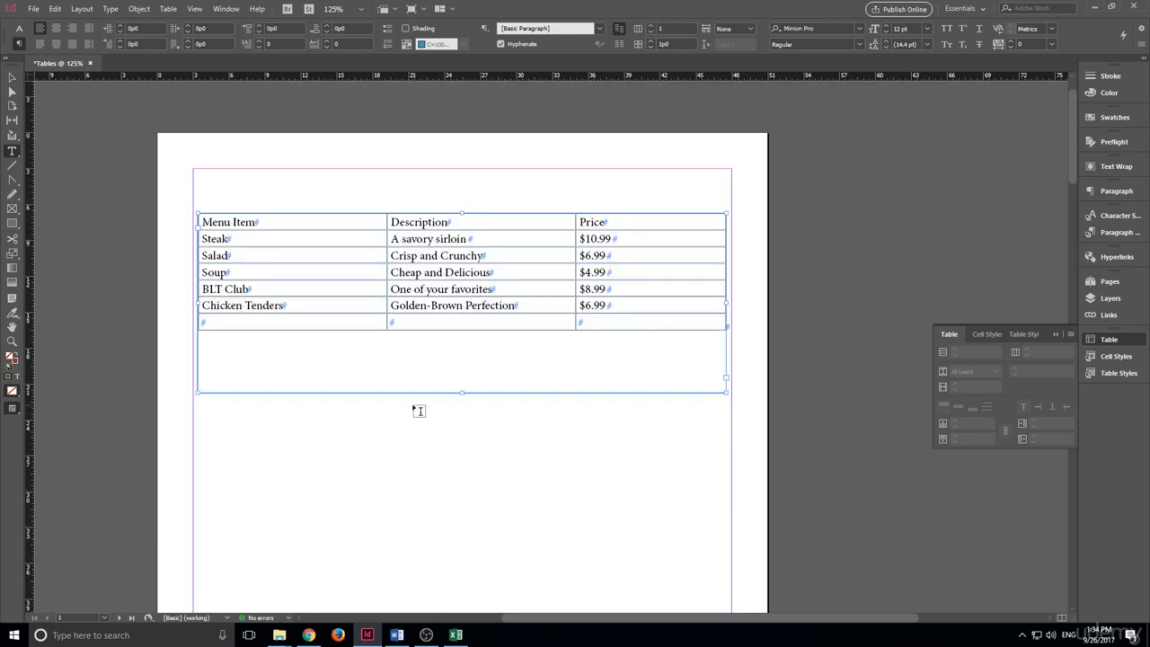
scroll(419, 411, "up", 1)
left_click(437, 370)
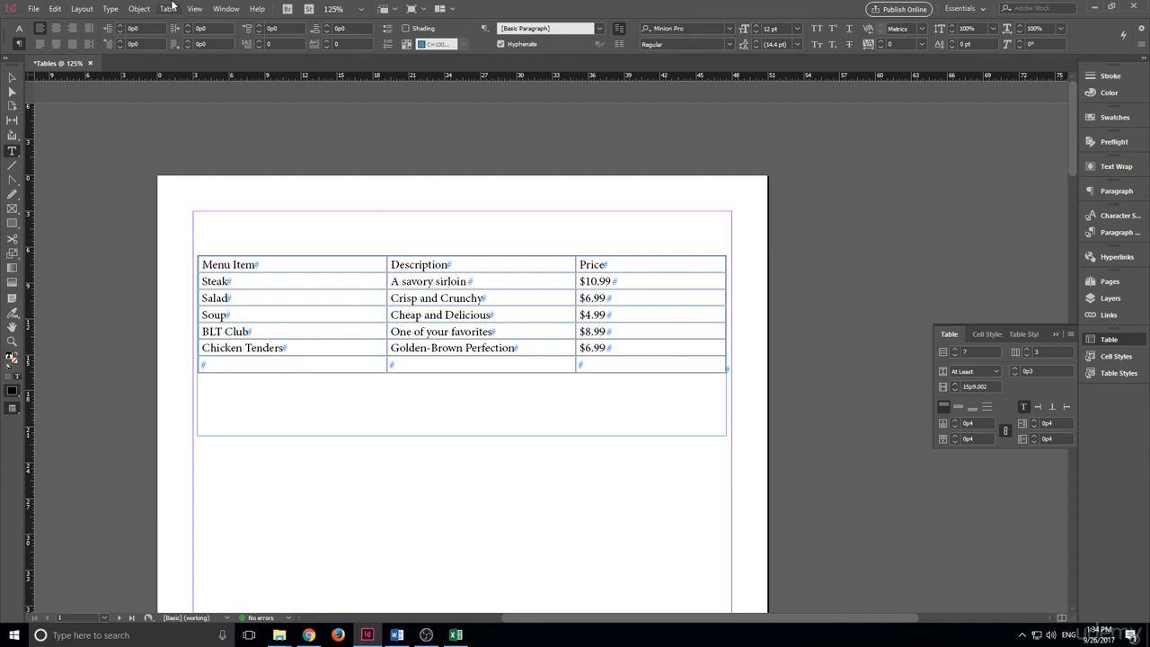
left_click(169, 8)
mouse_move(336, 97)
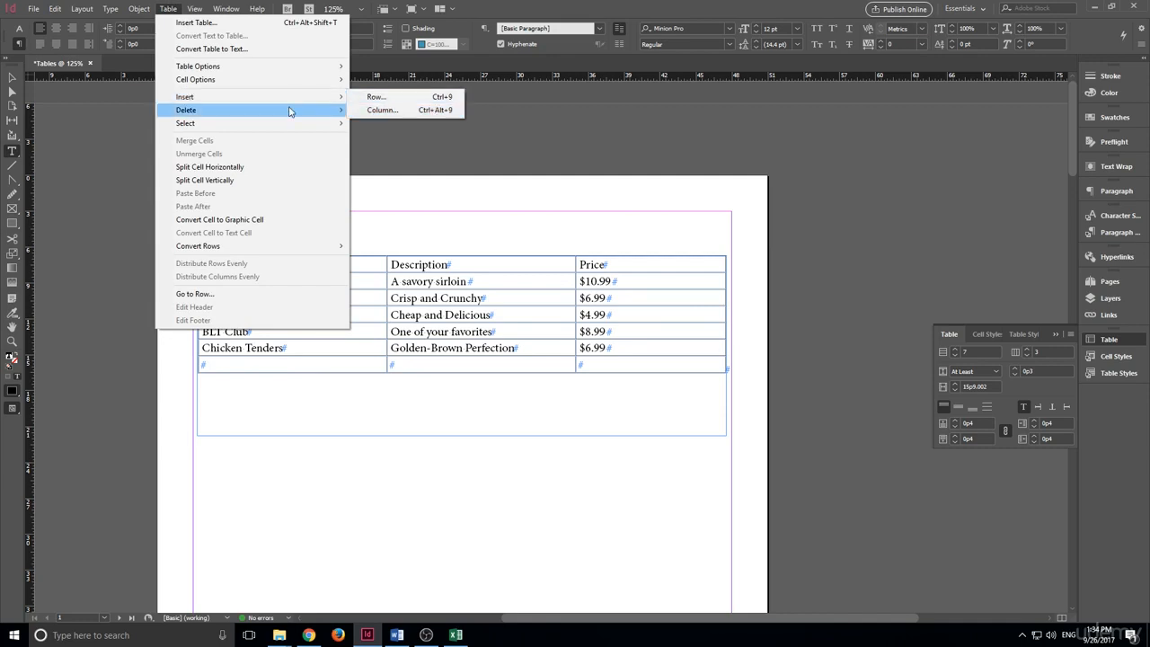
mouse_move(290, 110)
left_click(432, 368)
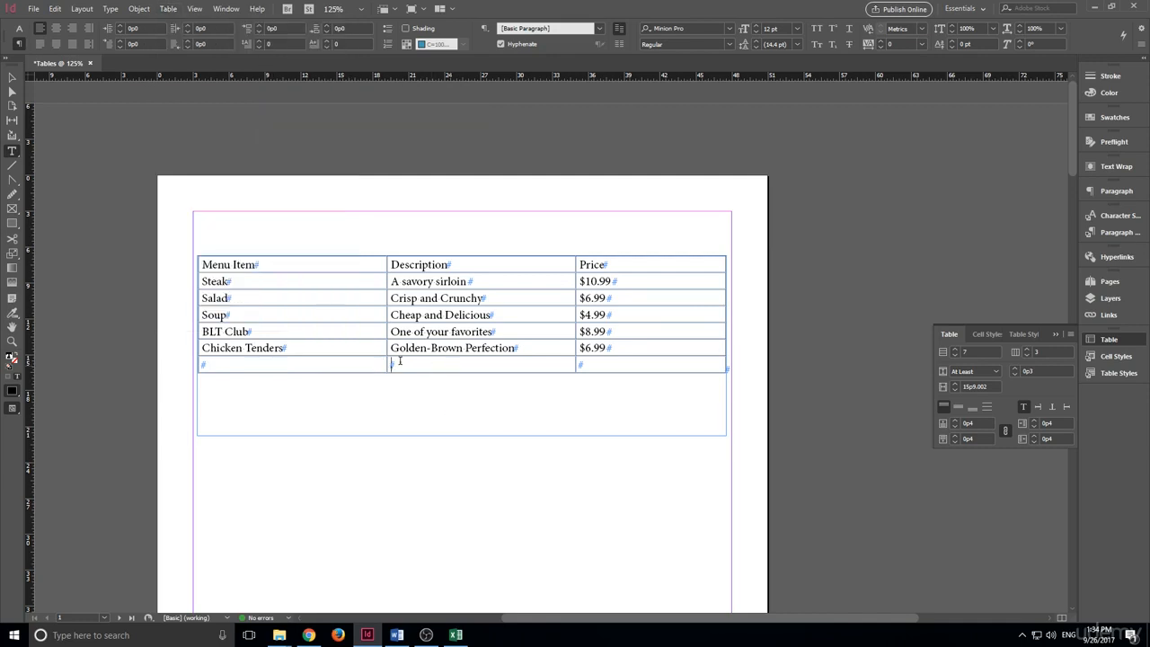
left_click(175, 9)
mouse_move(204, 112)
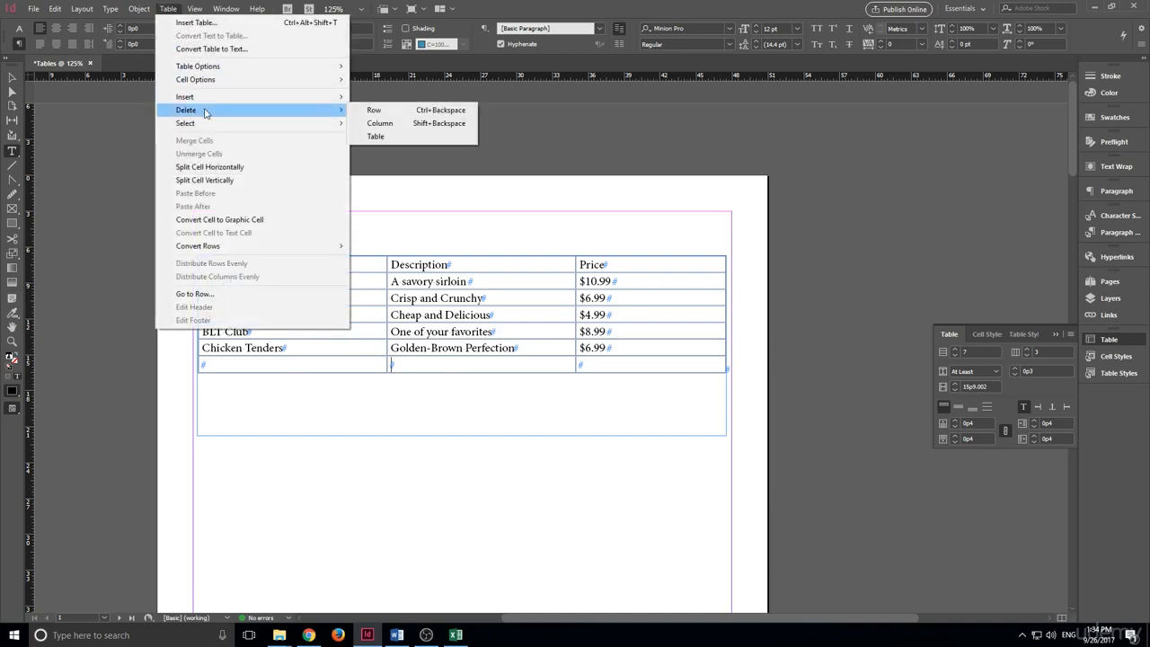
left_click(420, 112)
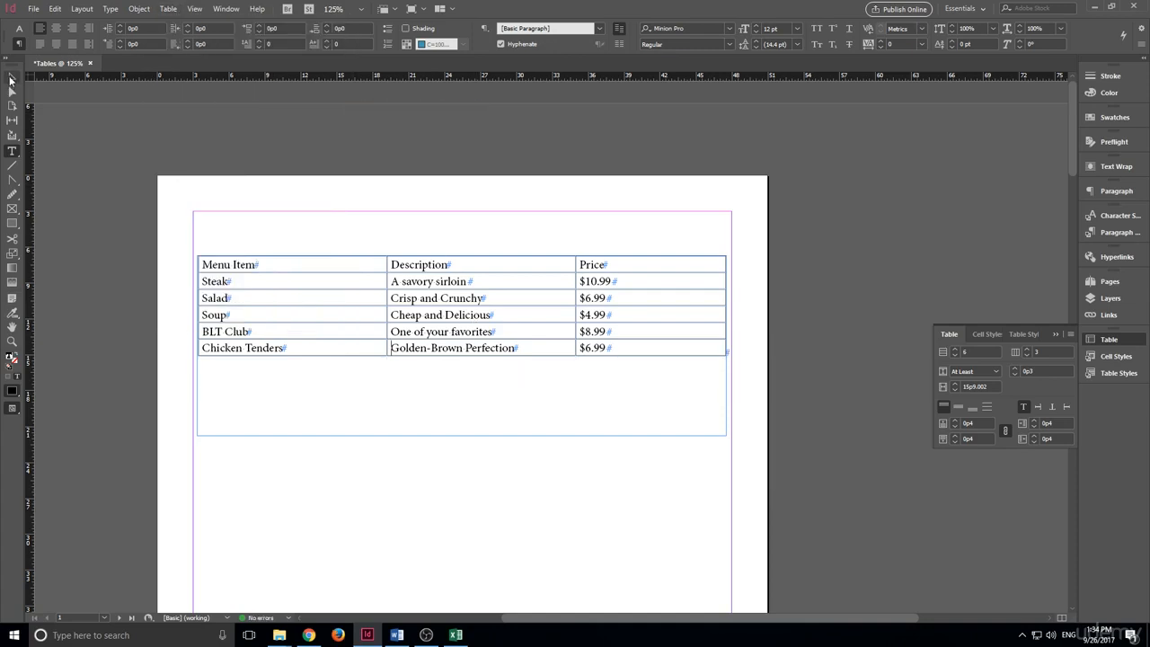
Hide the hidden characters in the document and deselect the table's frame.
left_click(11, 78)
left_click(463, 491)
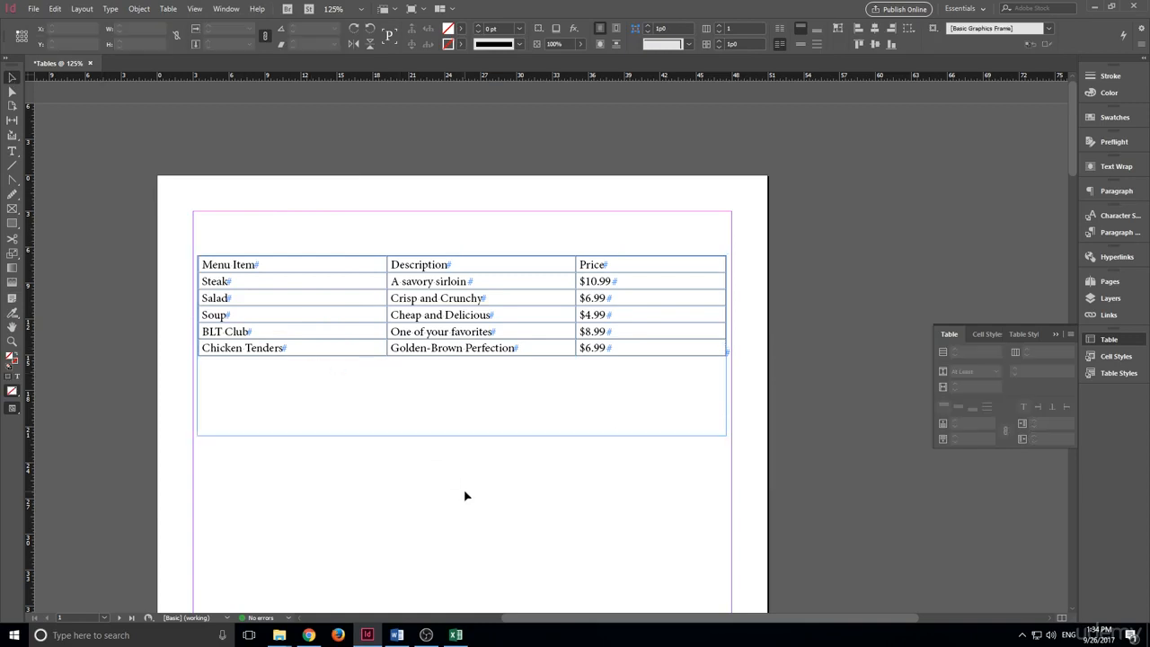
left_click(527, 337)
left_click(111, 8)
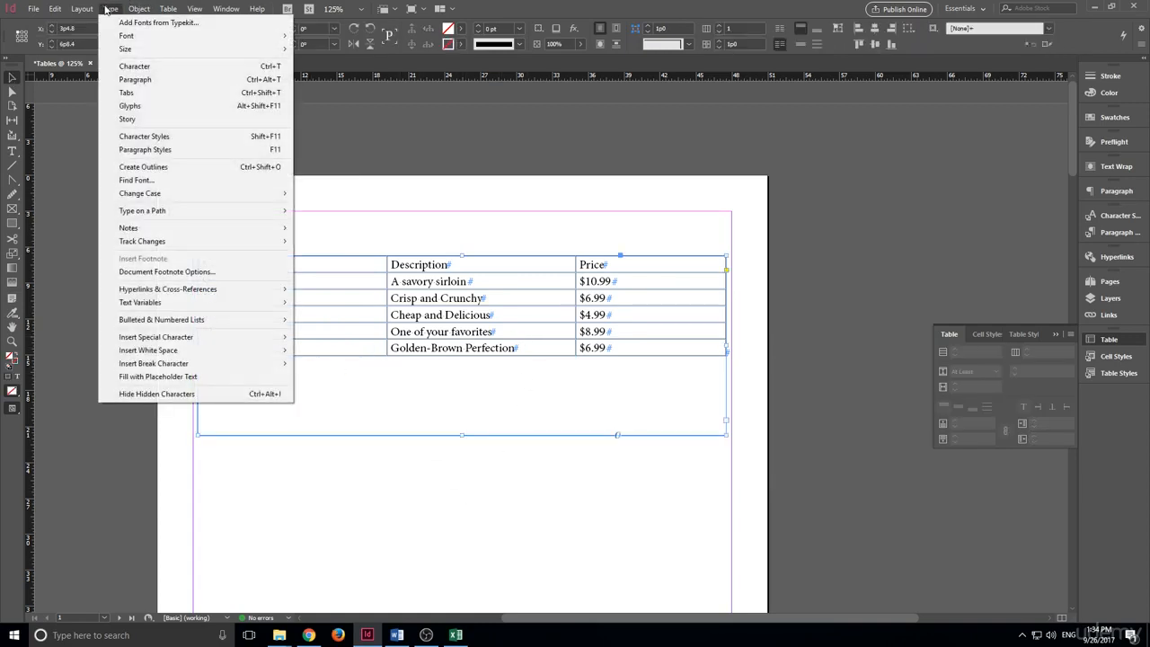
left_click(178, 399)
left_click(469, 539)
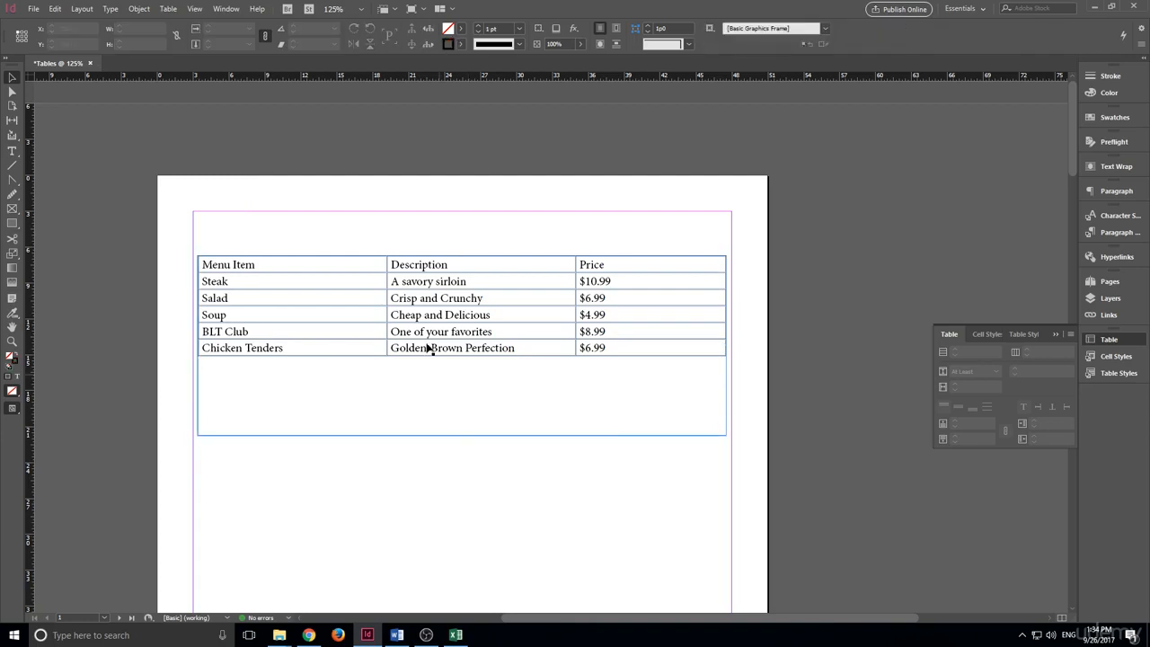
Enter the table for text editing, select the Menu Item and Description heading cells in turn, and place the cursor in the Price cell.
left_click(444, 418)
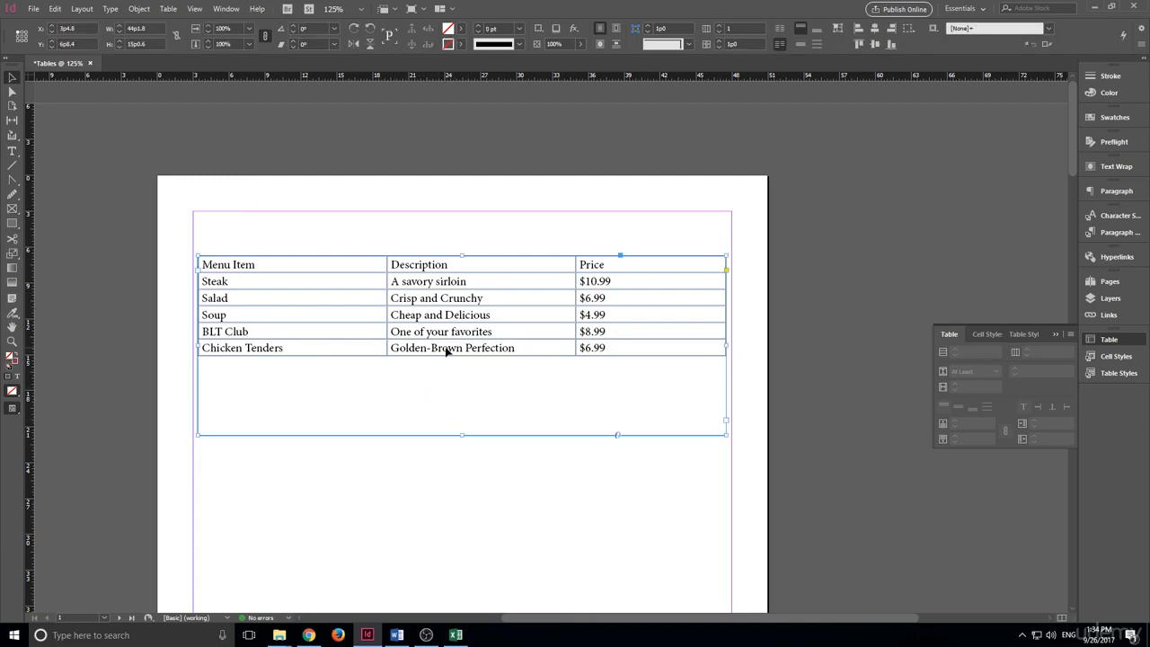
double_click(364, 268)
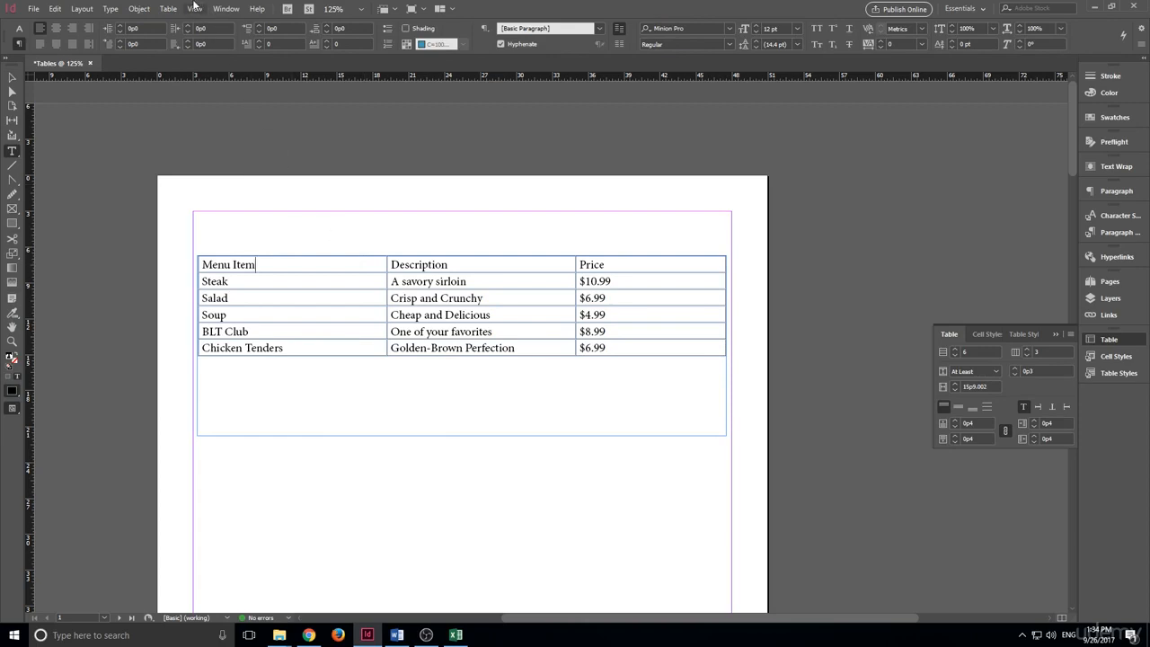
left_click_drag(277, 265, 213, 249)
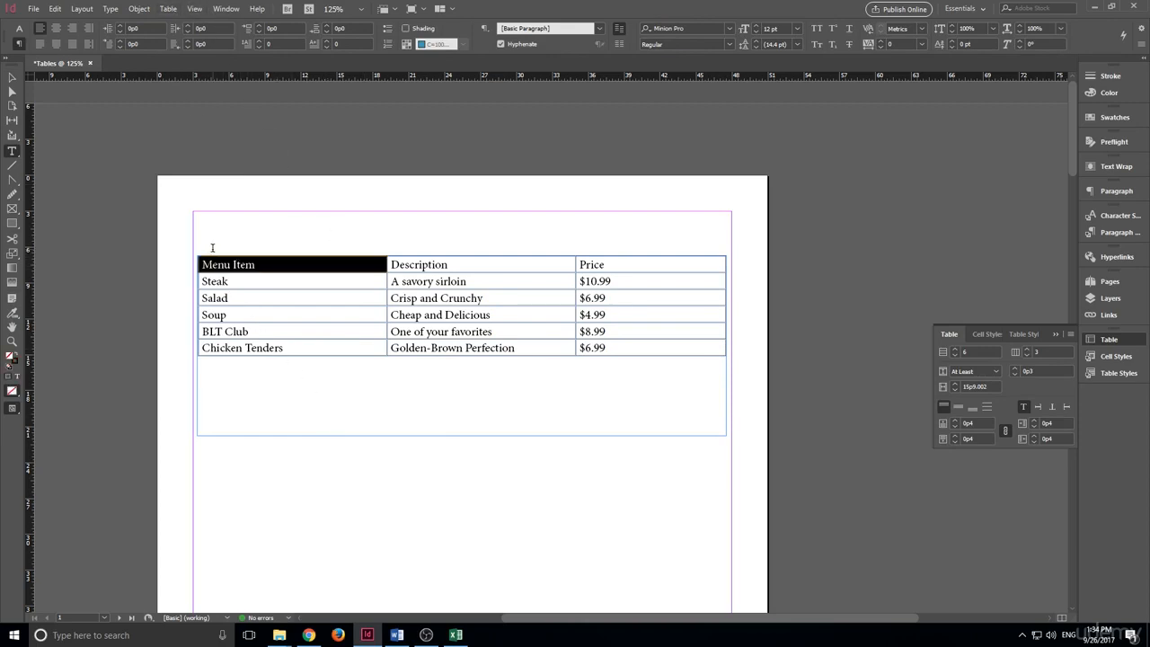
left_click_drag(473, 267, 393, 248)
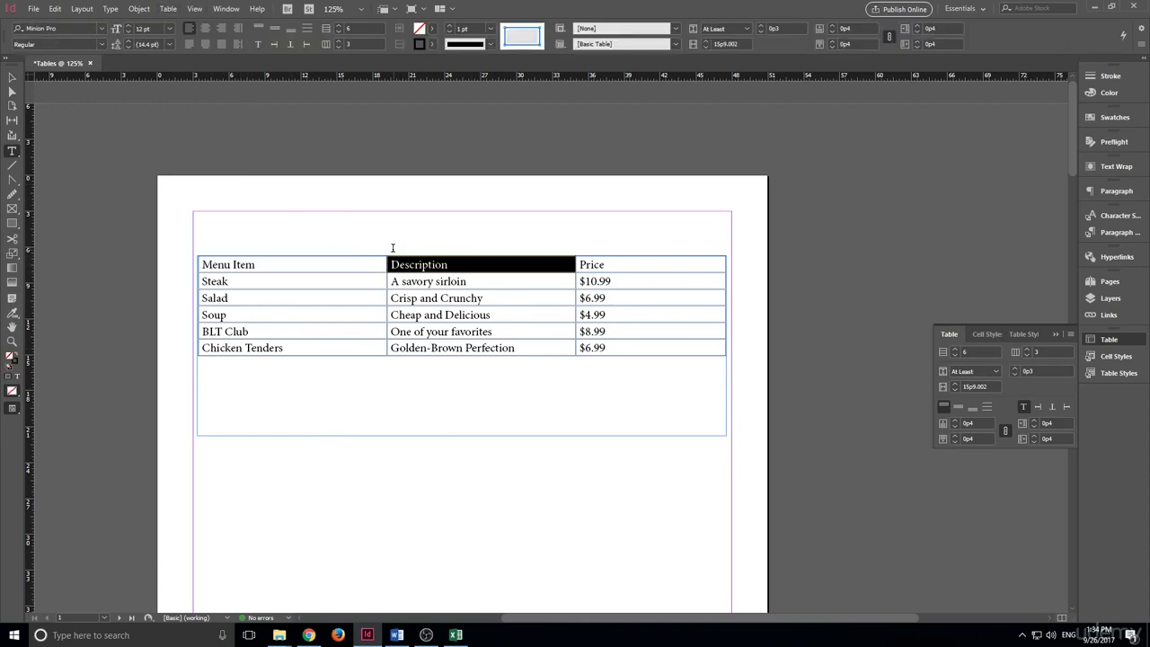
left_click(614, 255)
left_click(613, 261)
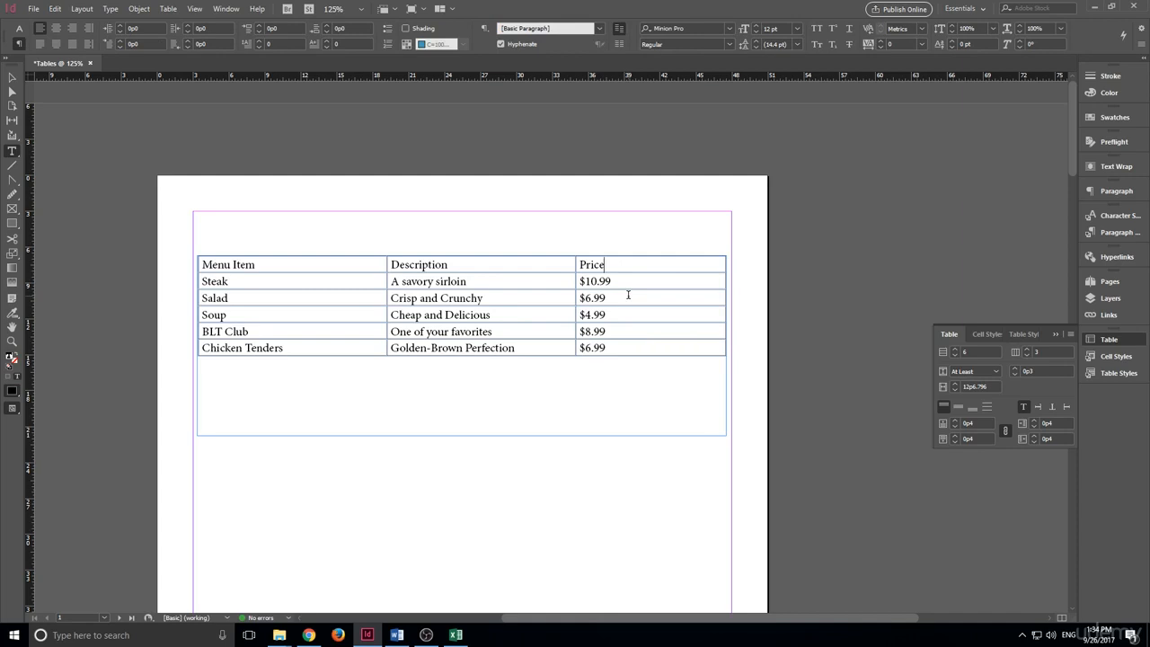
Add one header row to the table, with the header repeating on every text column.
left_click(347, 264)
left_click(166, 8)
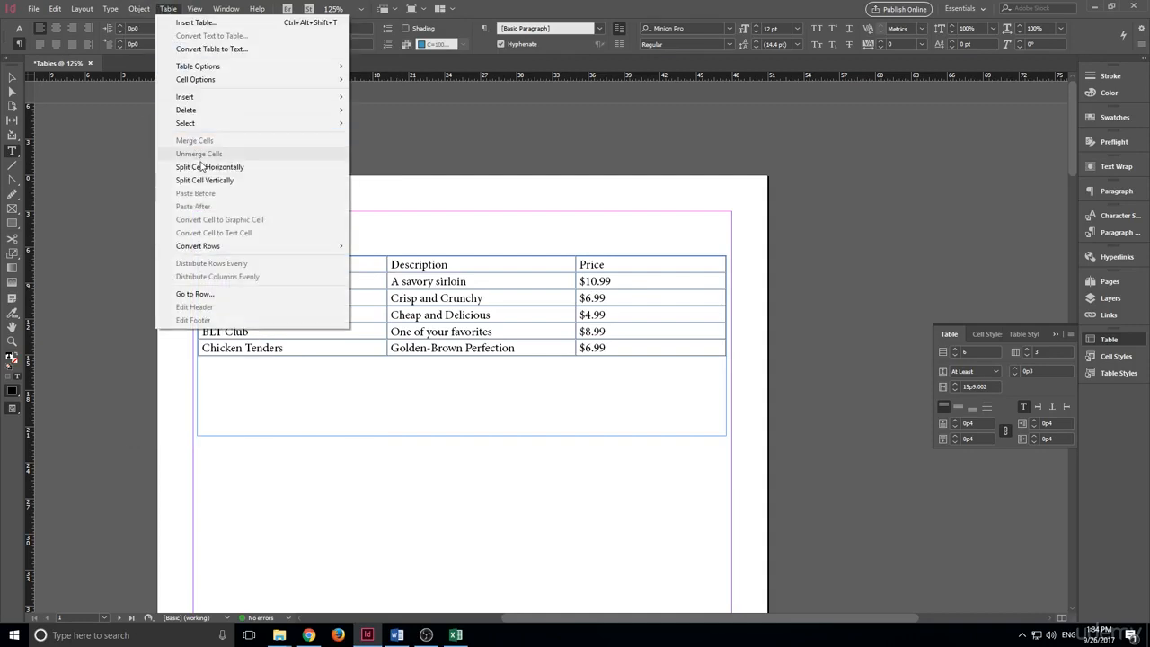
mouse_move(202, 67)
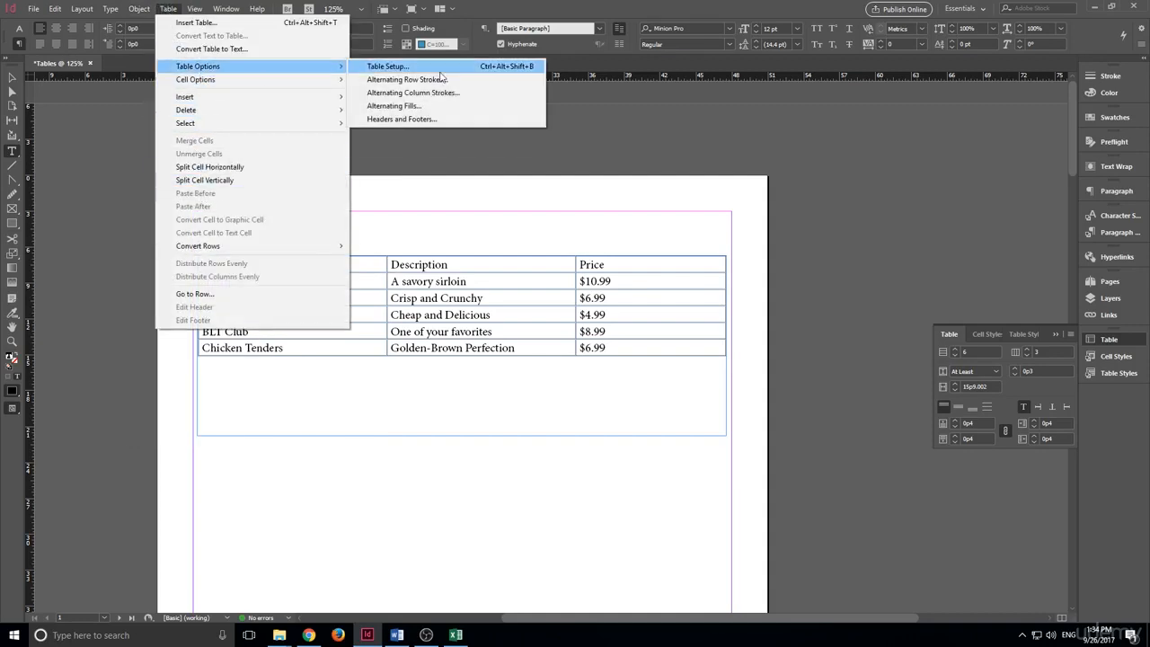
left_click(445, 68)
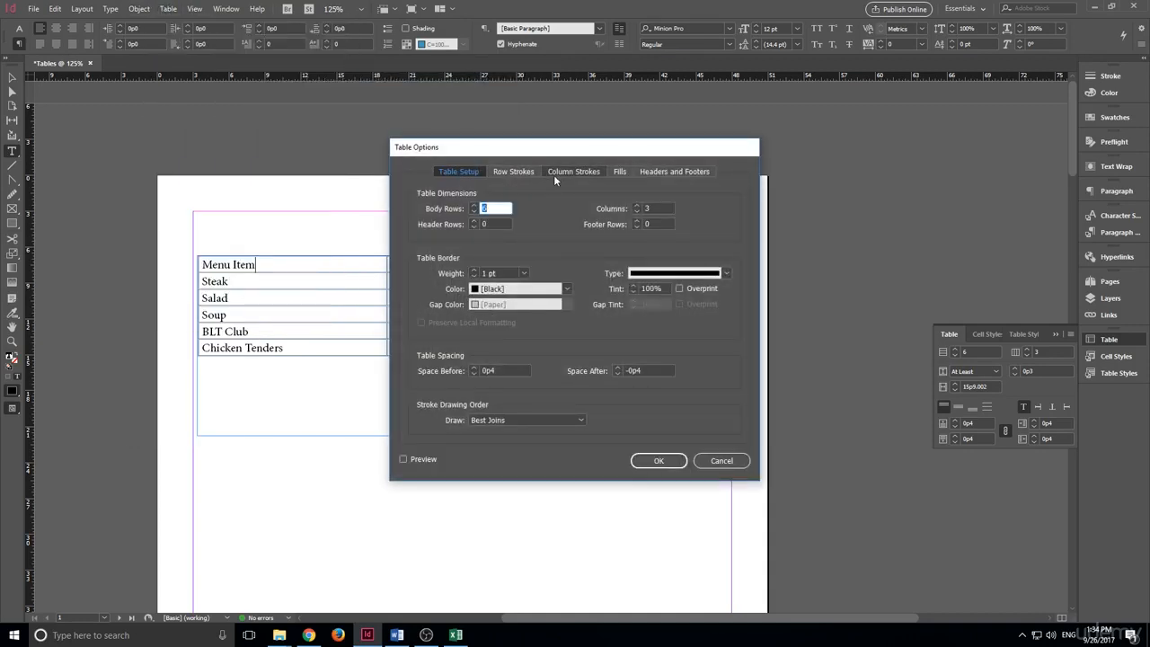
left_click_drag(568, 157, 846, 122)
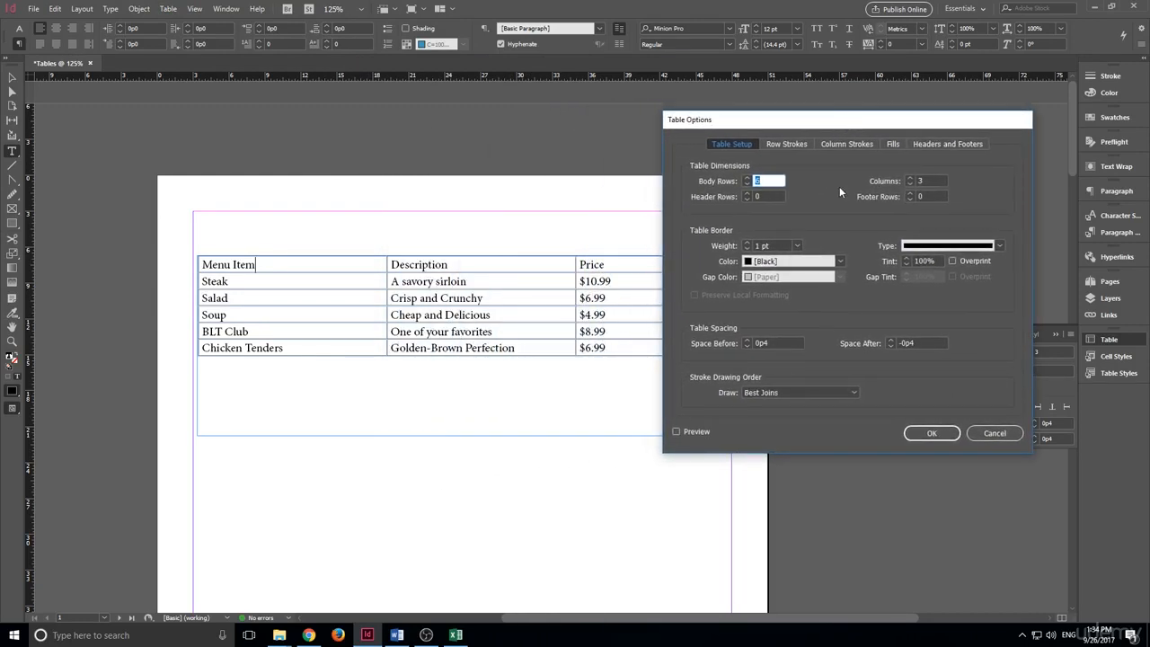
left_click(928, 144)
left_click(750, 175)
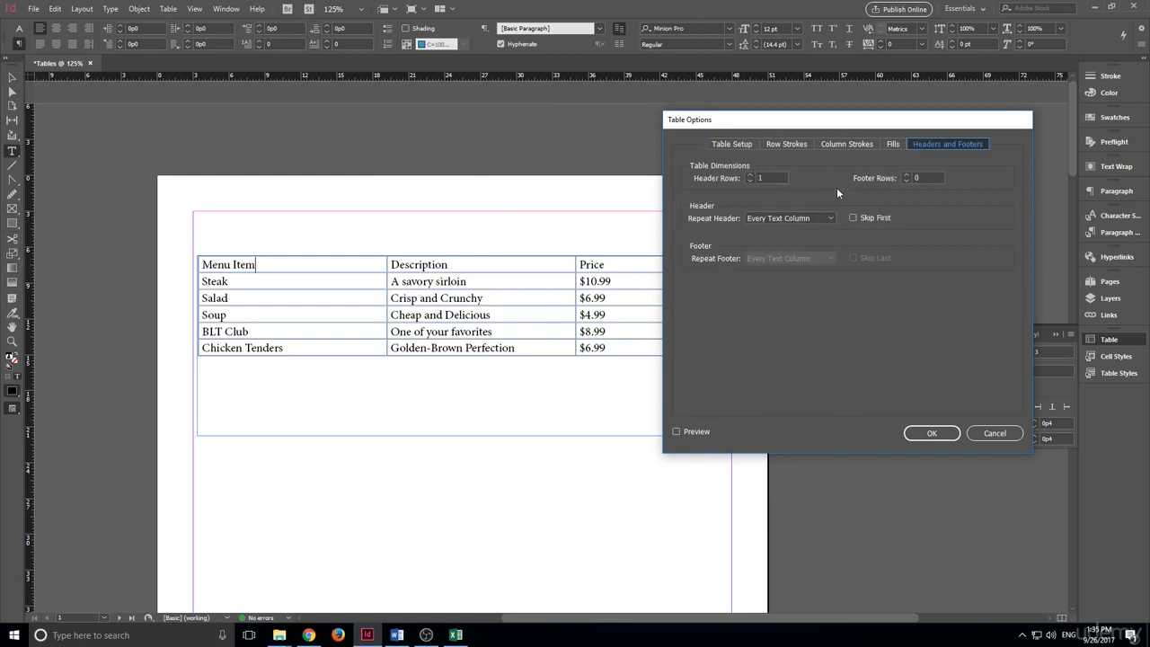
left_click(773, 219)
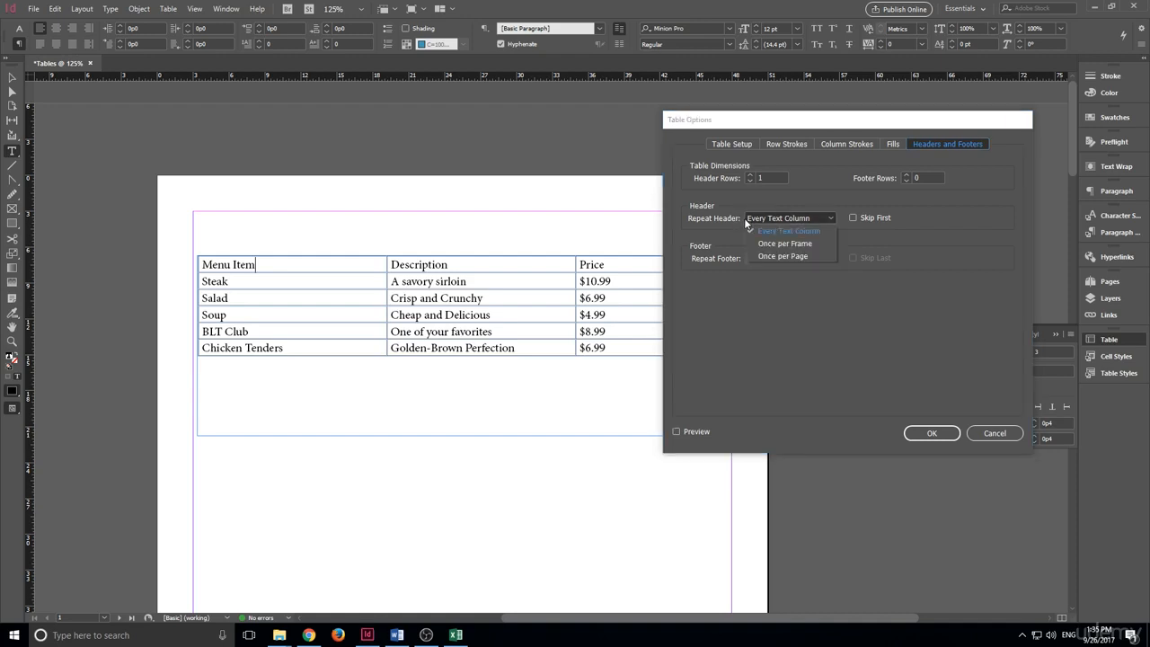
left_click(745, 221)
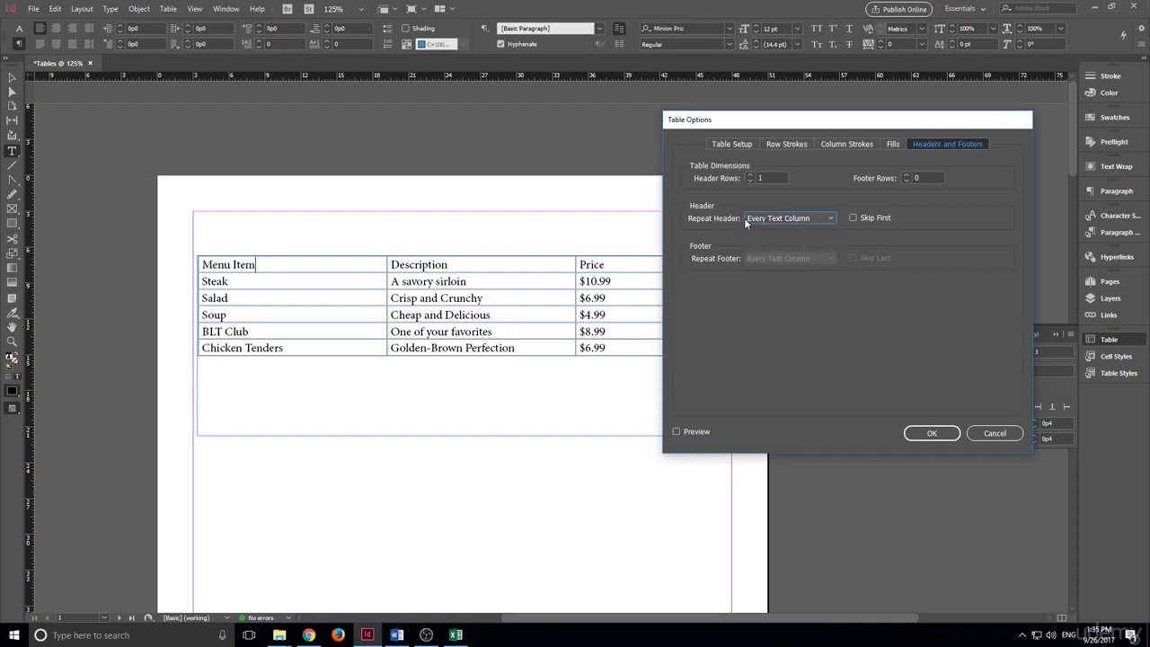
left_click(932, 433)
left_click(279, 254)
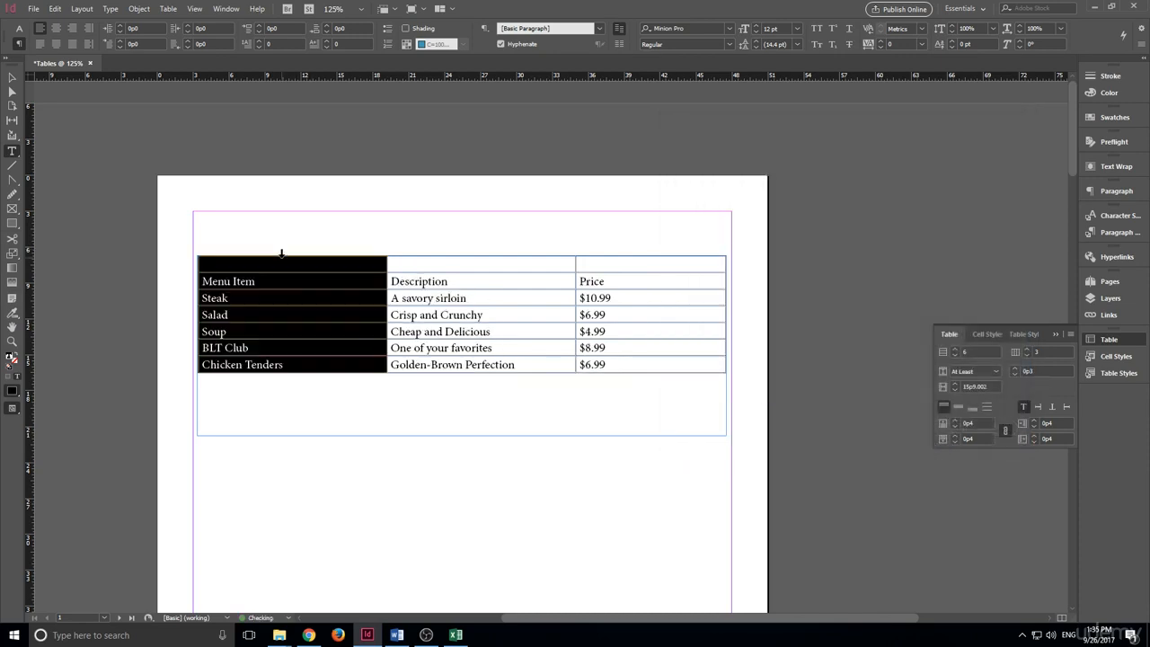
Copy the Menu Item heading text into the first cell of the new header row.
left_click(320, 262)
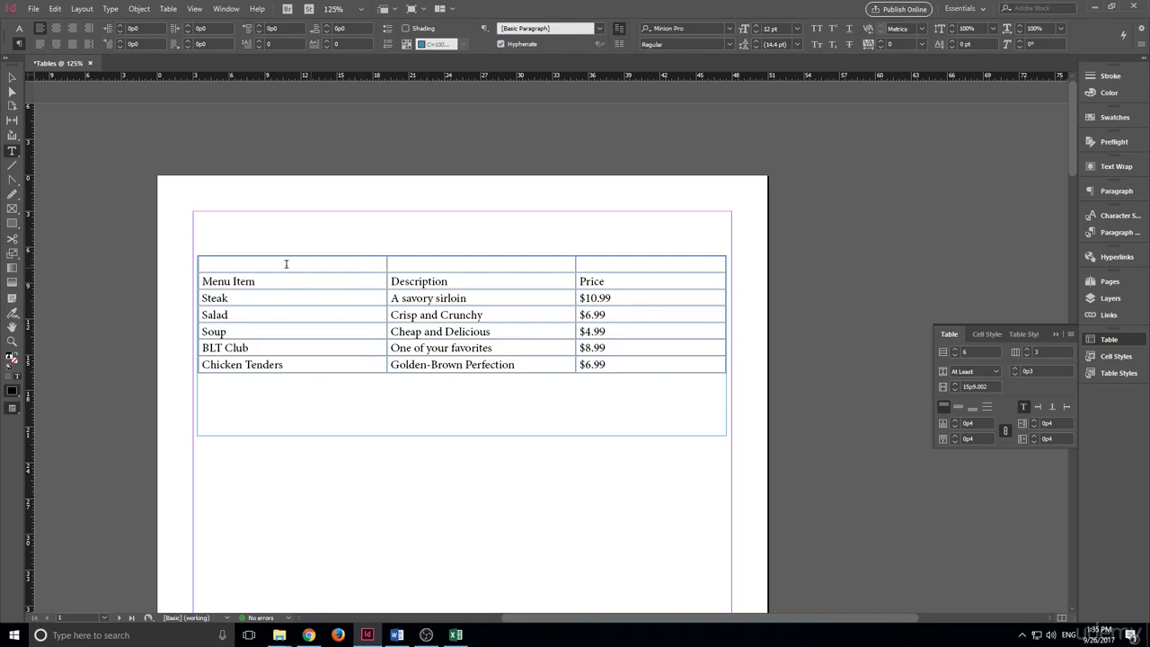
left_click_drag(280, 274, 244, 266)
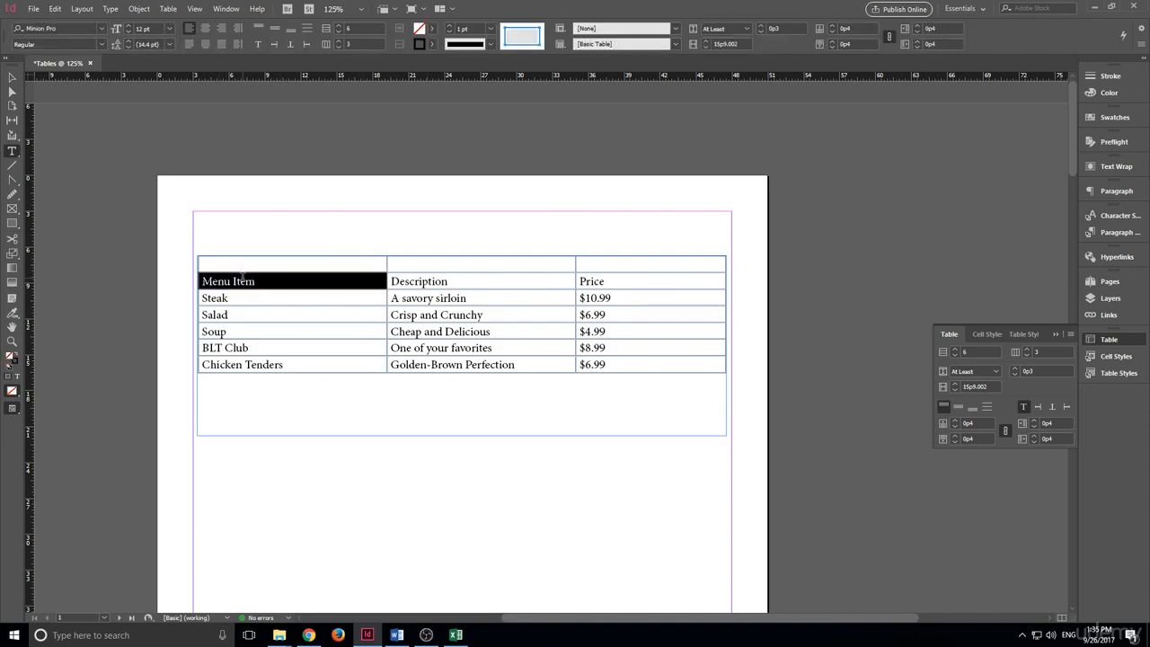
left_click(259, 282)
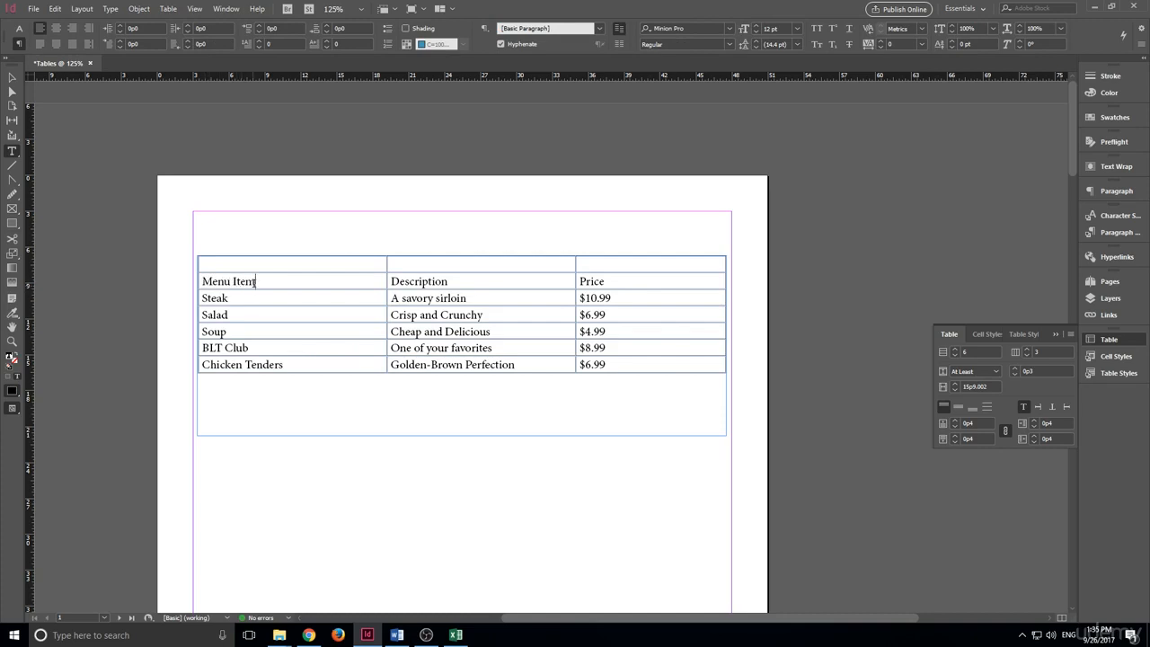
left_click_drag(256, 282, 204, 282)
key("ctrl+c")
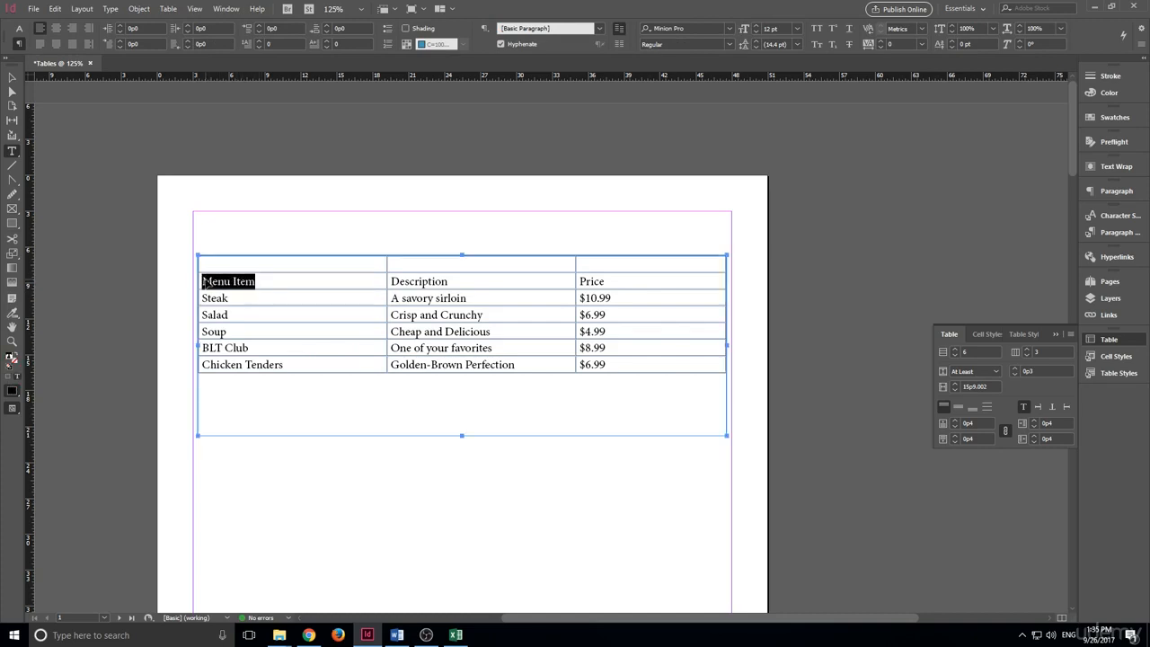
left_click(239, 261)
key("ctrl+v")
Copy the Description and Price heading texts into the matching empty cells of the header row.
left_click_drag(452, 282, 392, 282)
key("ctrl+c")
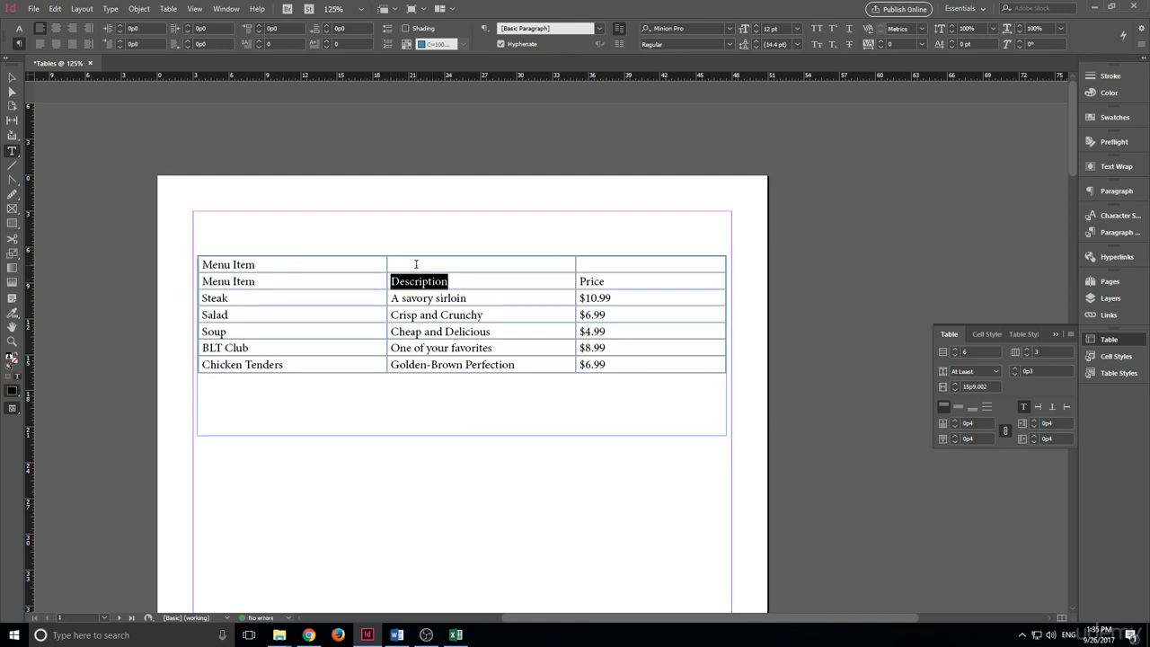
left_click(416, 265)
key("ctrl+v")
mouse_move(606, 281)
left_mouse_down()
mouse_move(573, 281)
mouse_move(585, 283)
left_mouse_up()
key("ctrl+c")
left_click(603, 266)
key("ctrl+v")
Delete the duplicate heading row directly below the table's header row.
left_click(171, 8)
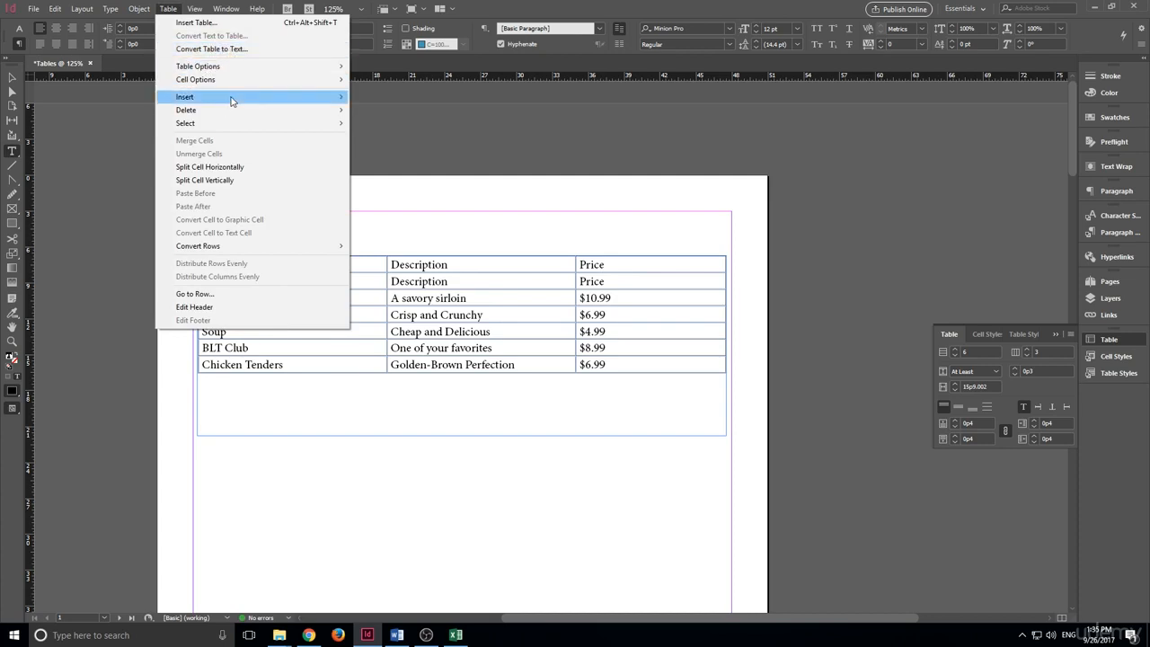
mouse_move(275, 108)
left_click(395, 109)
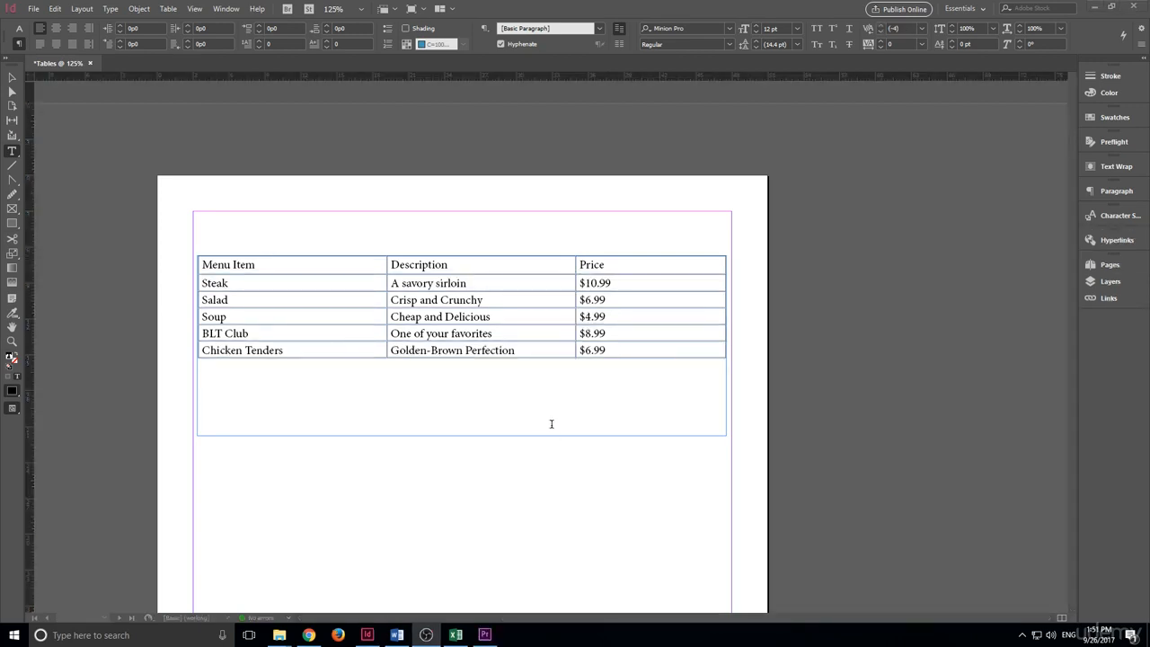
left_click(227, 8)
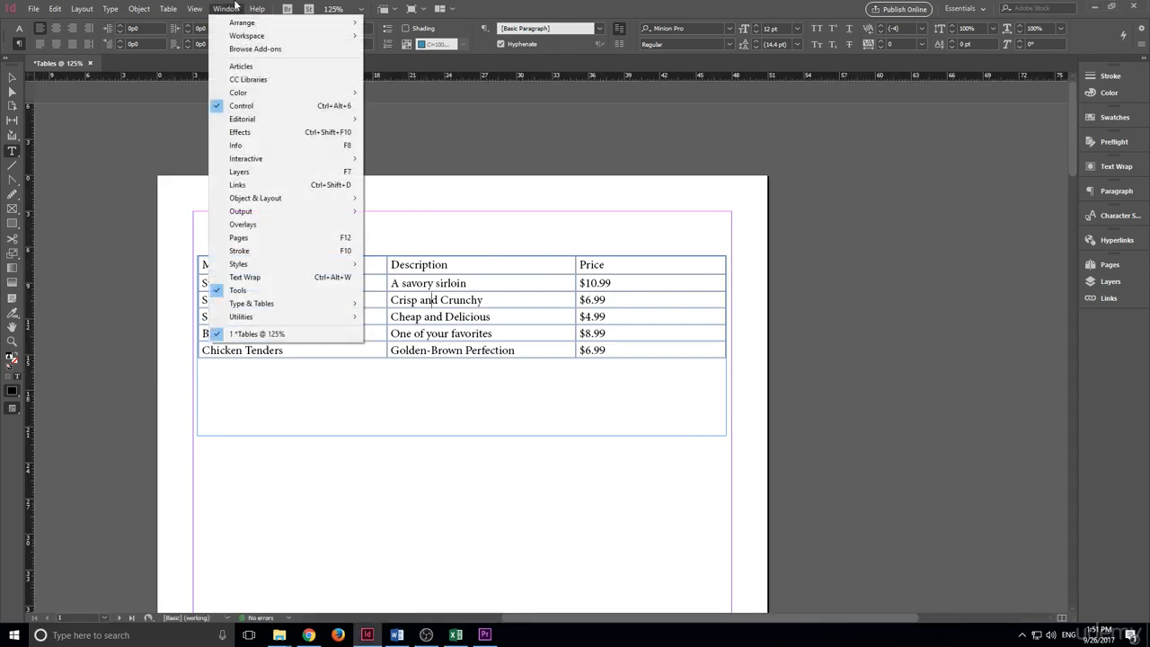
left_click(306, 276)
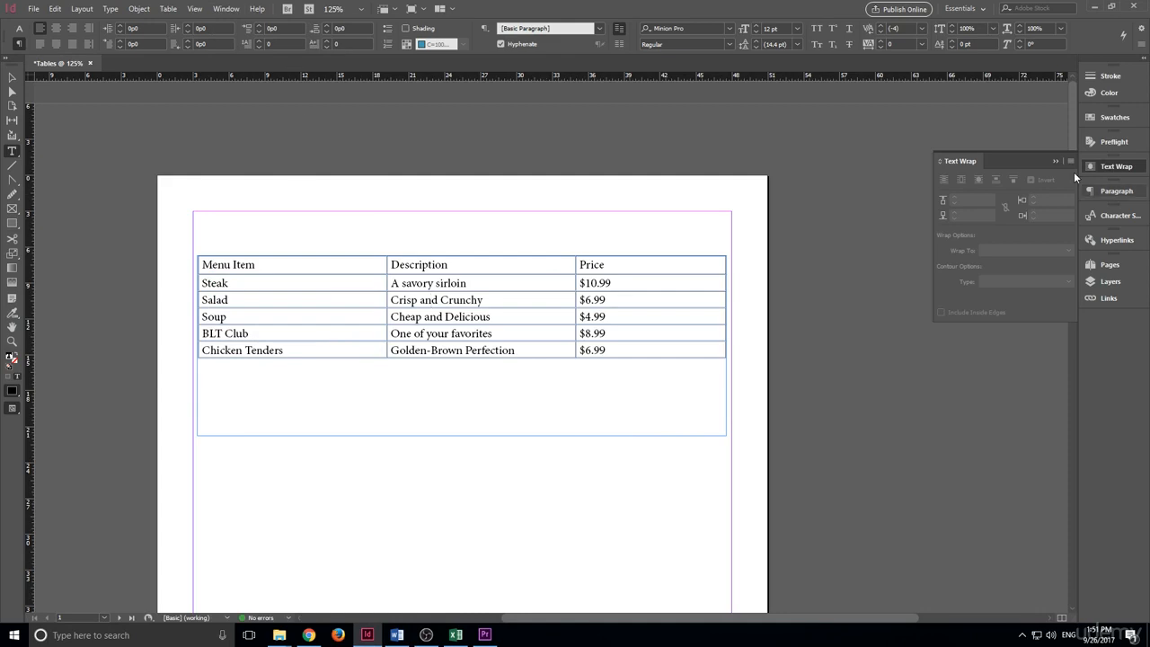
left_click(1055, 161)
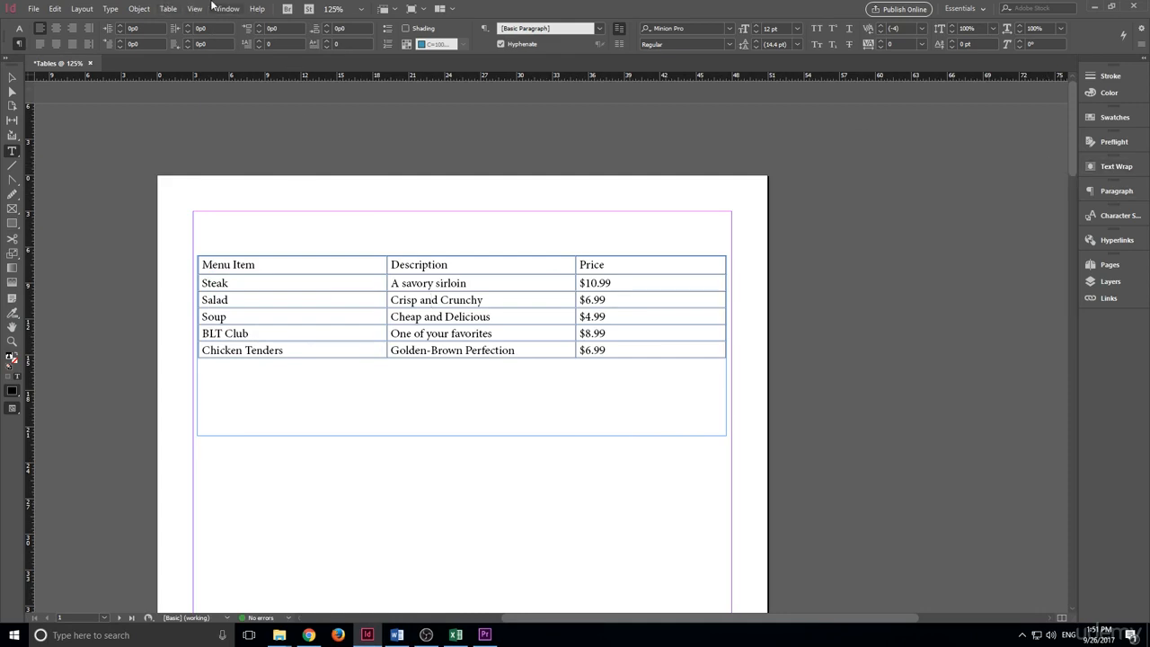
Open the Table Styles panel and move its panel group away from the menu table.
left_click(216, 7)
mouse_move(261, 266)
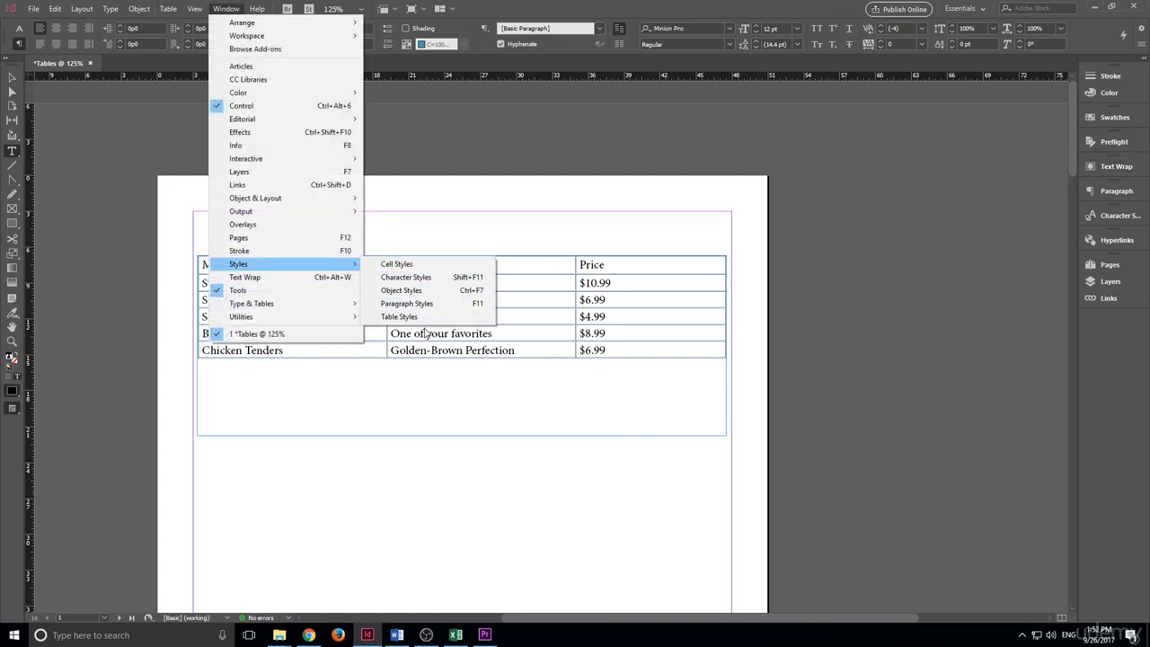
left_click(404, 317)
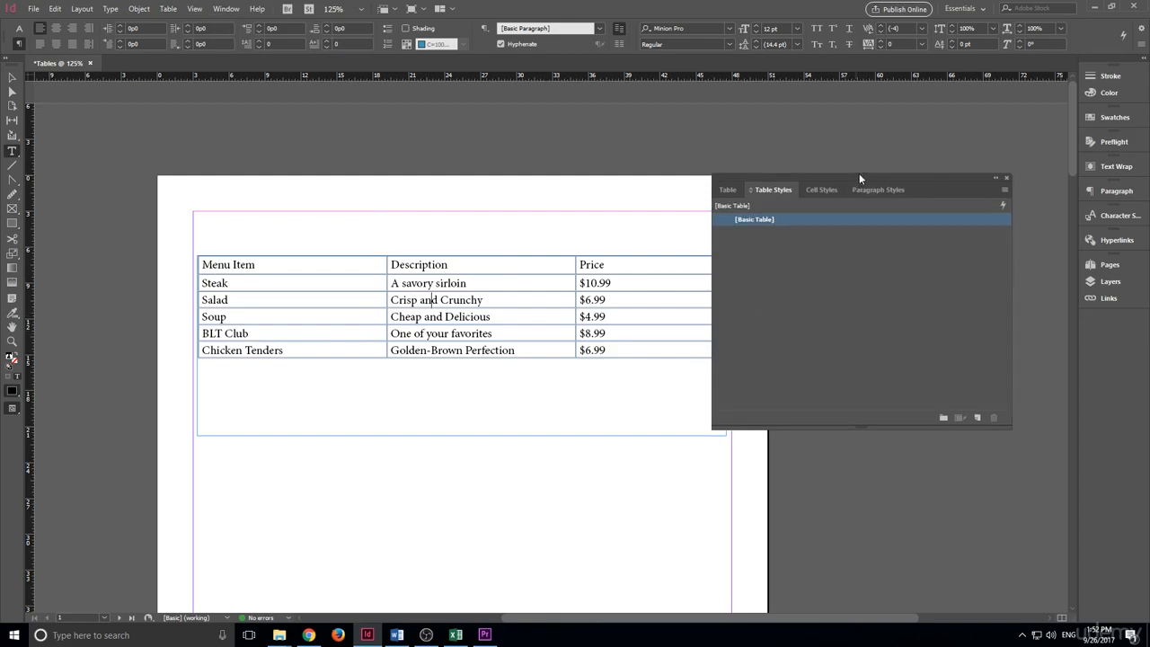
left_click_drag(859, 174, 913, 172)
Dock the Paragraph Styles panel separately and return it to the group with the table panels.
left_click(780, 187)
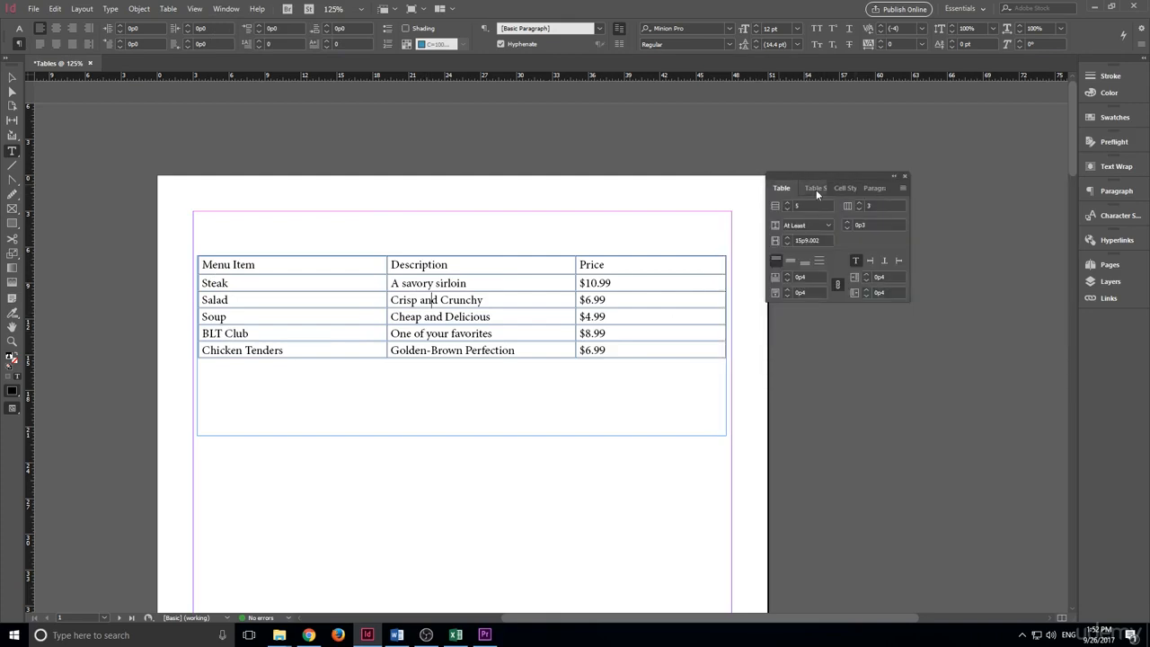
left_click(818, 188)
left_click(930, 189)
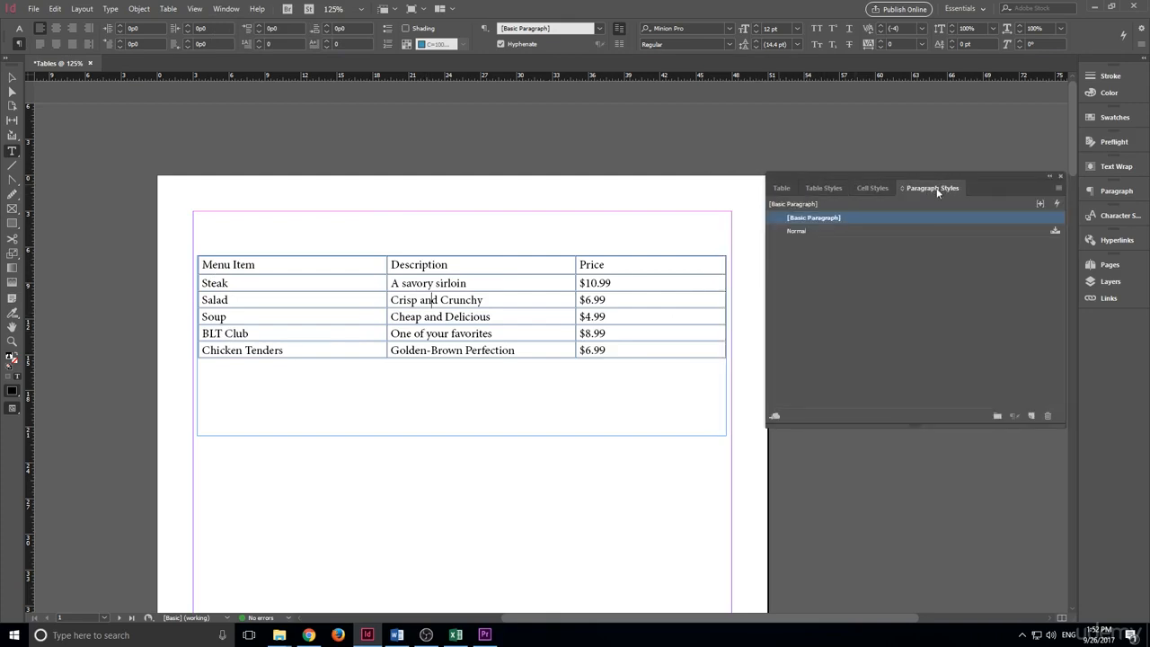
left_click_drag(935, 189, 1096, 335)
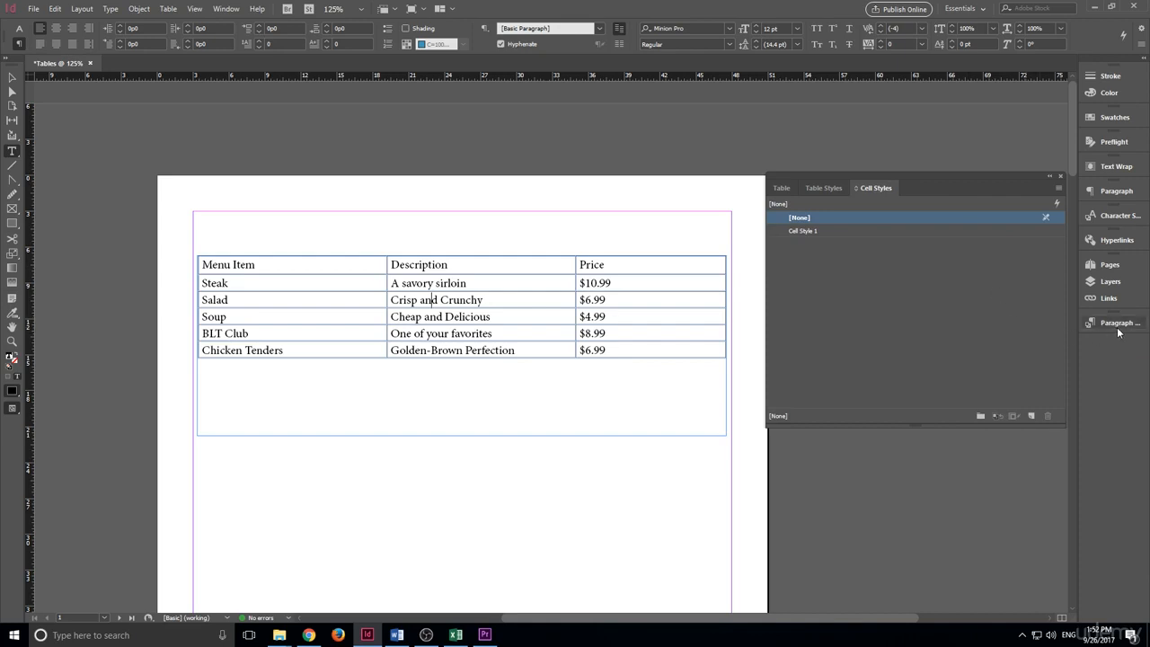
left_click_drag(1119, 332, 935, 194)
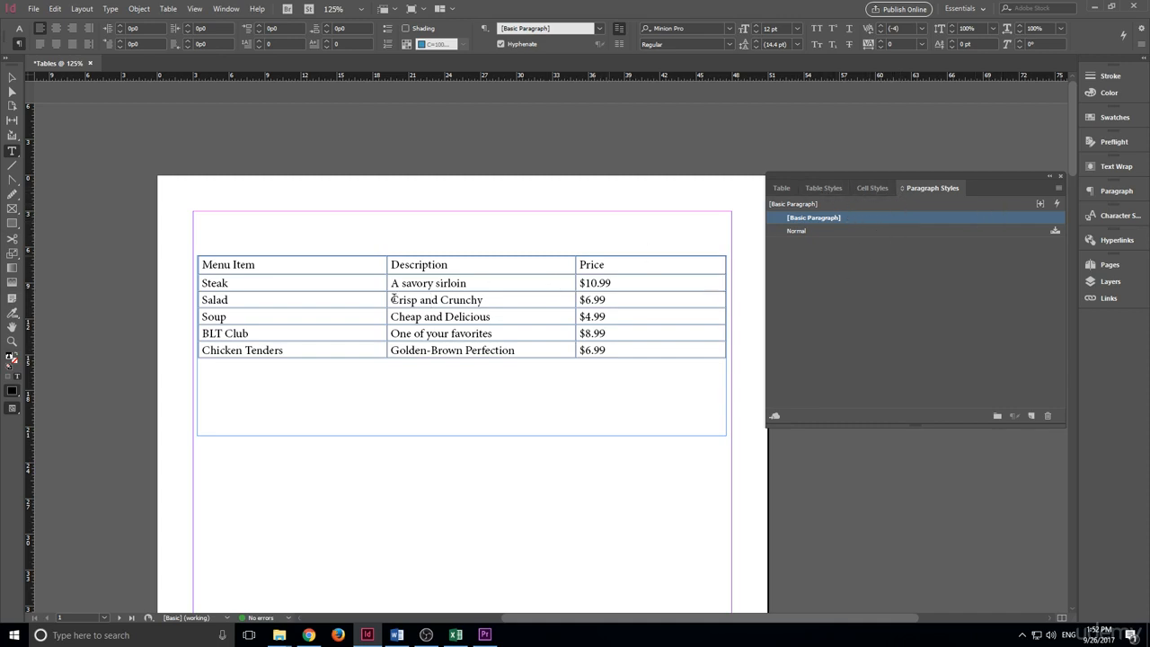
Place the cursor in the Menu Item heading and review the Table Styles, Cell Styles, Paragraph Styles and Table panels.
left_click(232, 264)
left_click(823, 188)
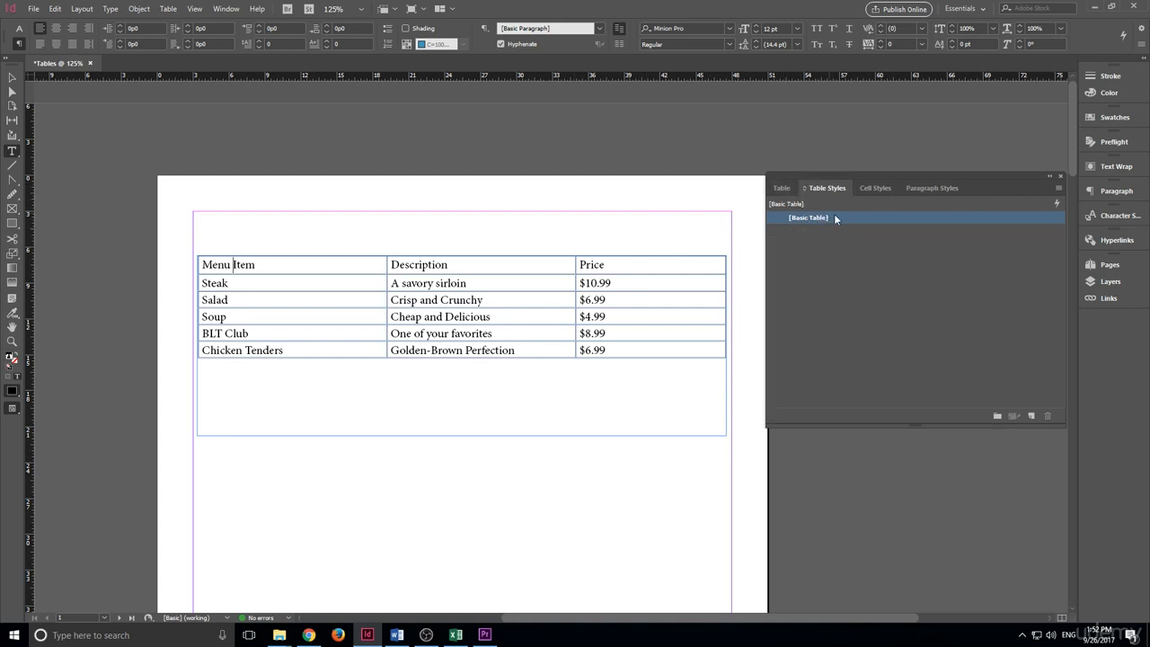
left_click(875, 188)
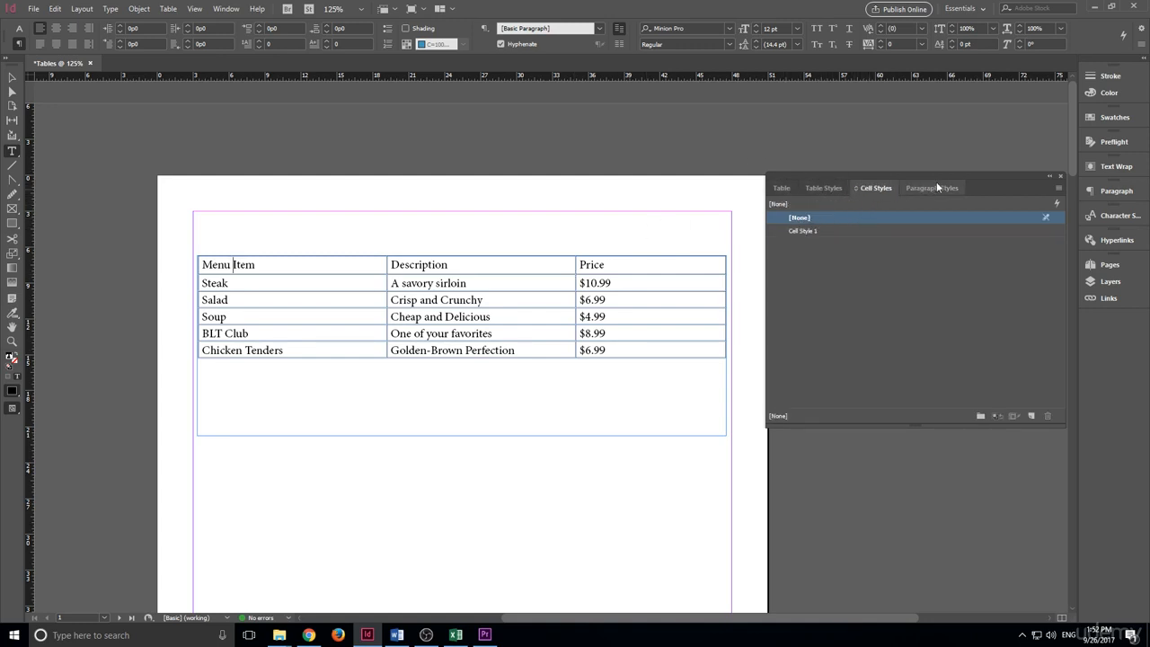
left_click(932, 188)
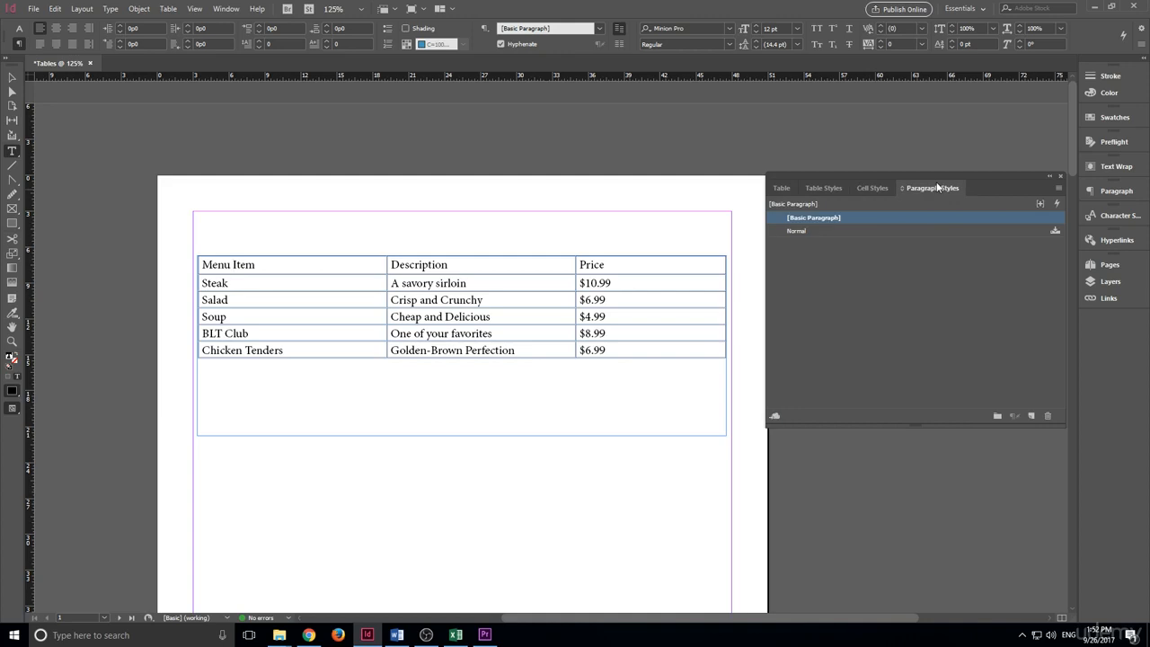
left_click(781, 189)
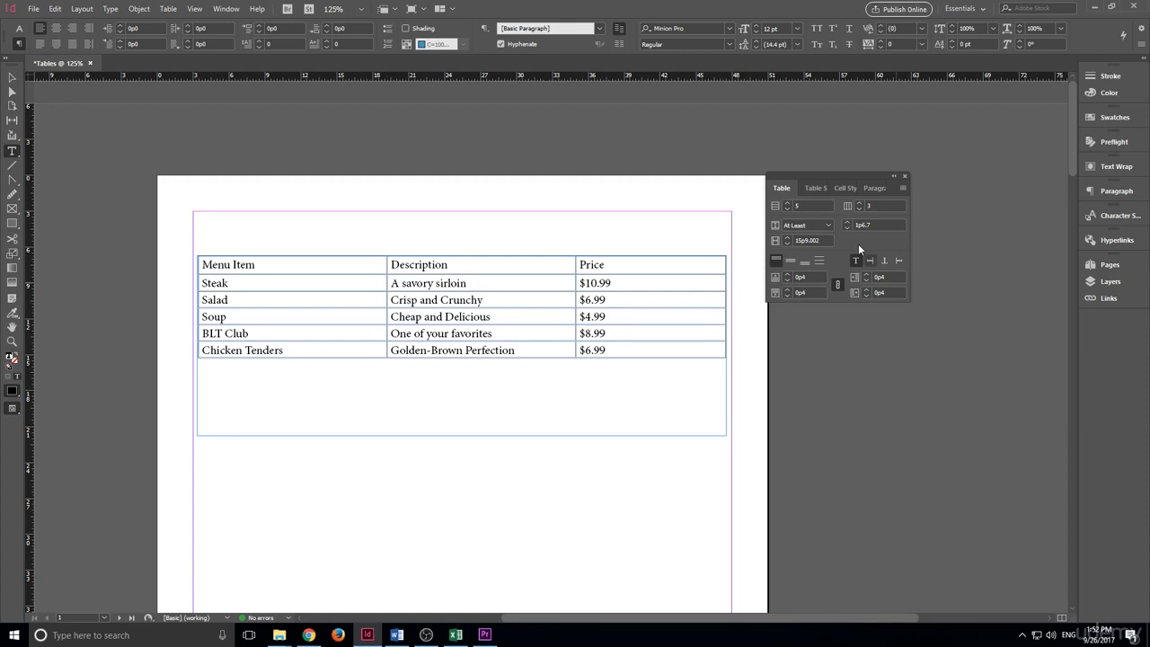
Try increasing the cell insets of Soup's price cell to 0p10 on all sides.
left_click(12, 77)
double_click(655, 300)
left_click(501, 303)
left_click(662, 312)
left_click(788, 275)
left_click(788, 275)
left_click(788, 275)
left_click(788, 275)
left_click(788, 275)
left_click(788, 274)
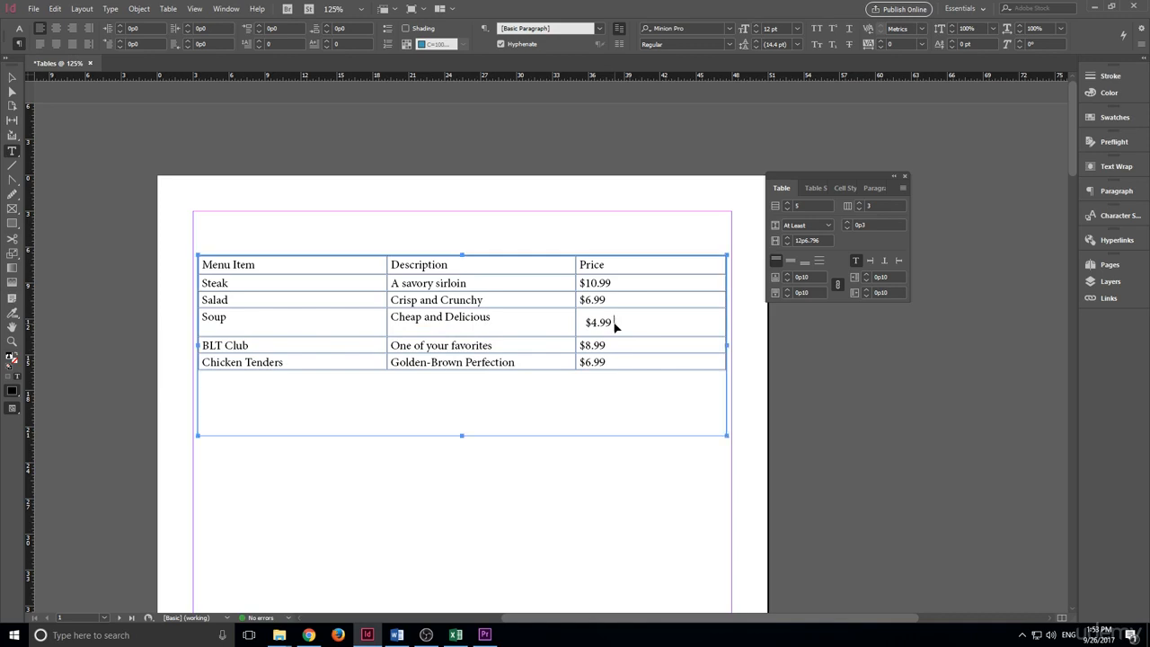
Undo the inset increases on Soup's price cell.
key("ctrl+z")
key("ctrl+z")
key("ctrl+z")
key("ctrl+z")
key("ctrl+z")
key("ctrl+z")
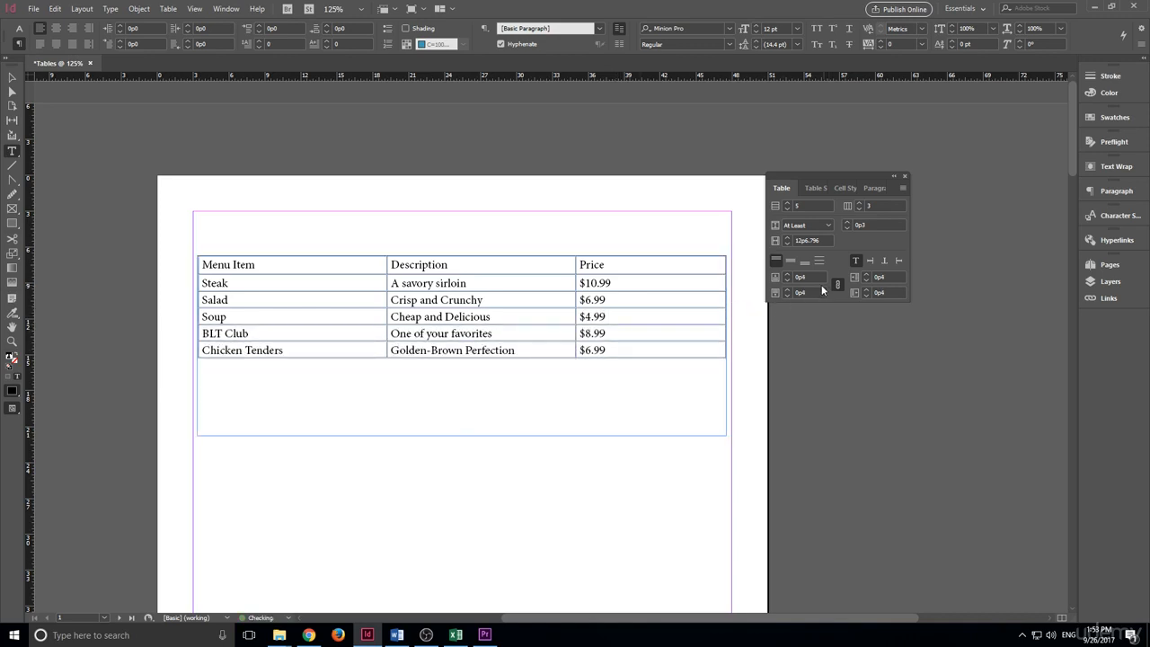
Undo the earlier vertical alignment and row height changes in the header row.
key("ctrl+z")
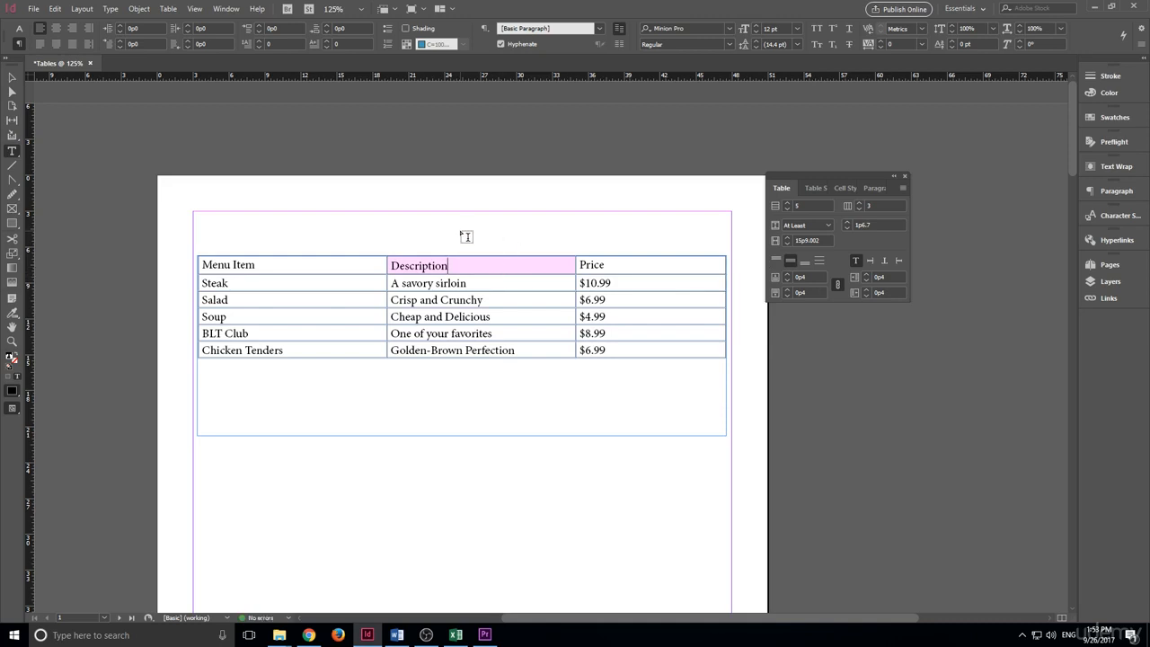
key("ctrl+z")
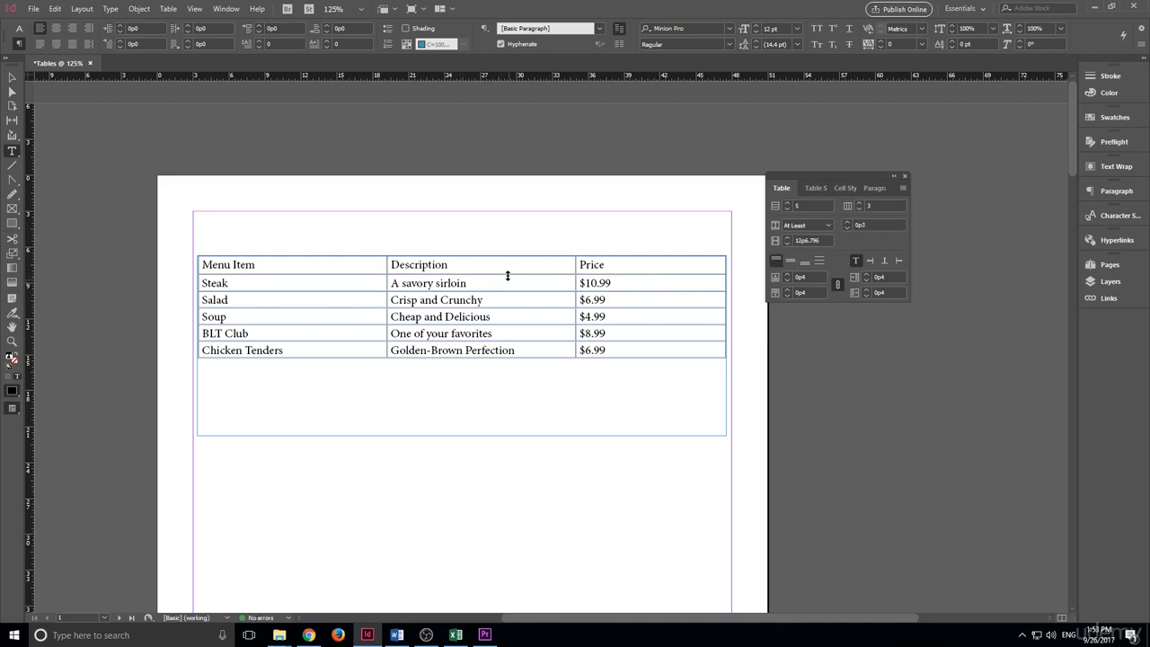
key("ctrl+z")
key("ctrl+z")
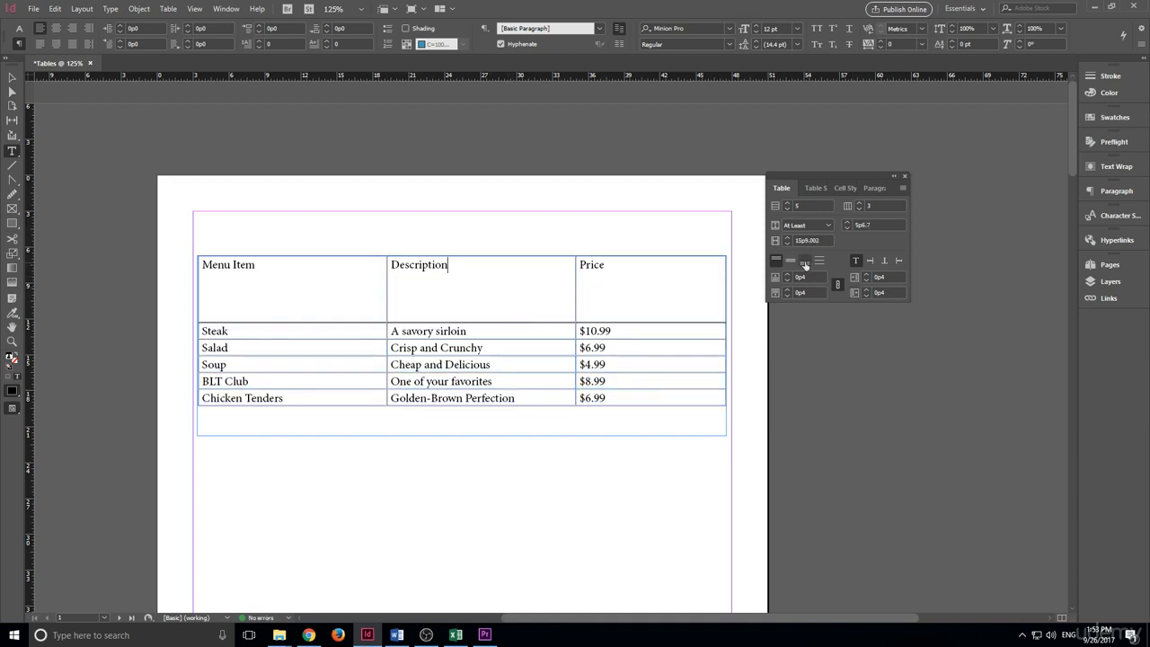
Try center, bottom and justified vertical alignment on the Description heading cell.
left_click(790, 262)
left_click(804, 262)
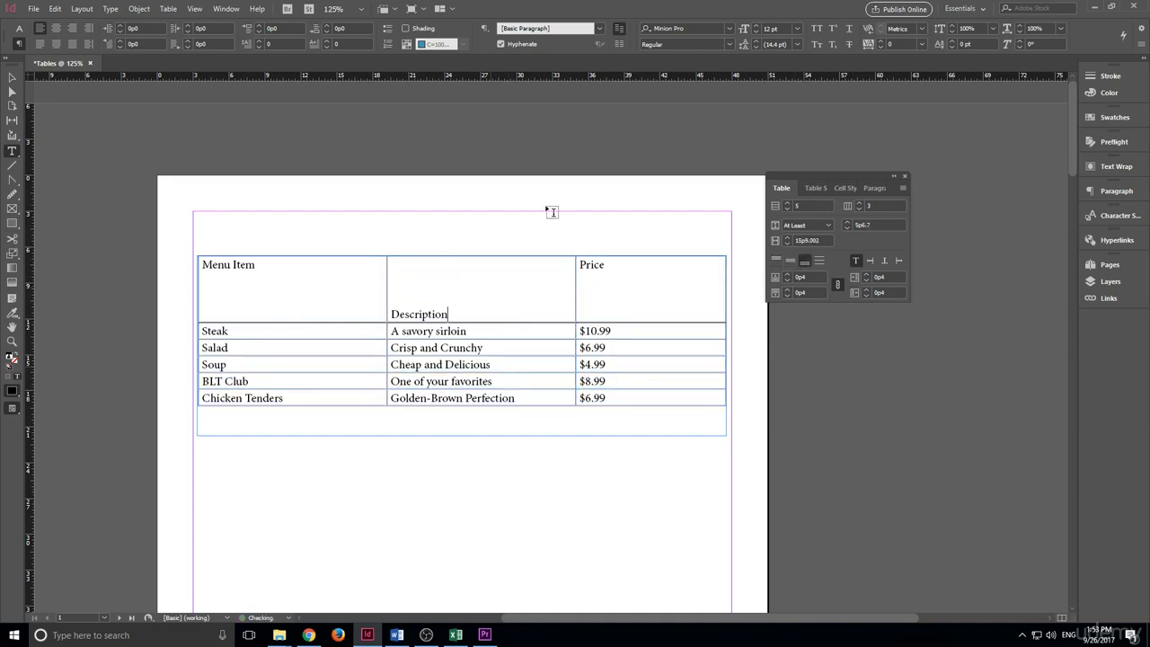
left_click(819, 261)
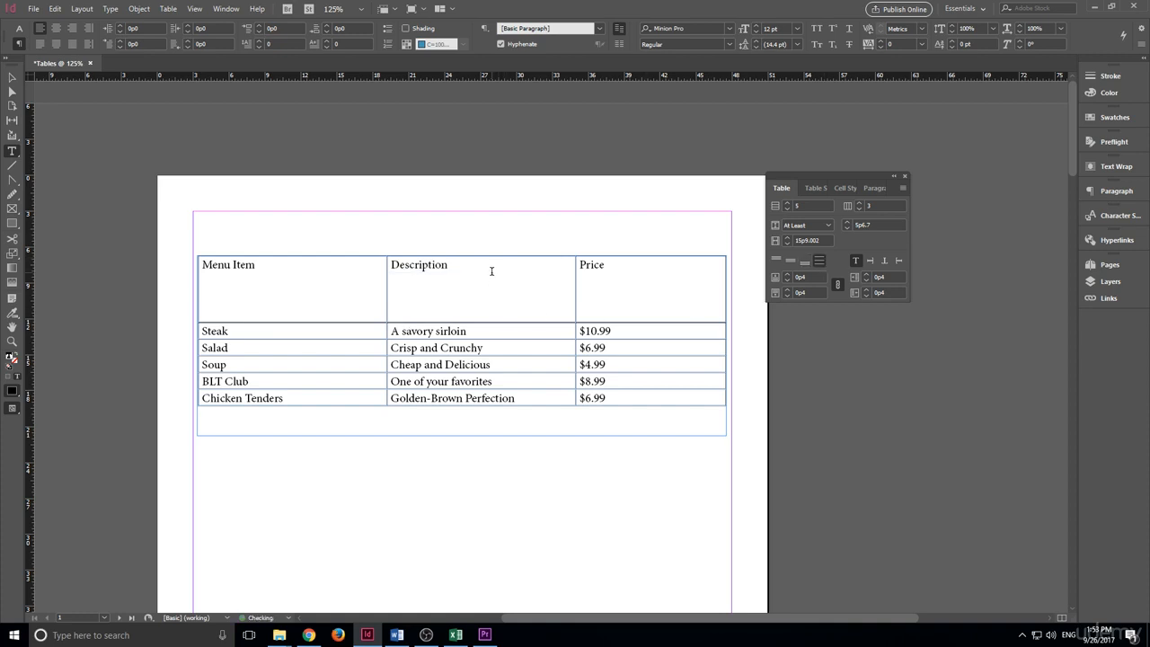
Add the test lines "dfsdfsdf", "sdfsdf" and "sdf" below the Description heading to test the justified vertical alignment.
key("Return")
key("Return")
key("Return")
type("dfsdfsdf")
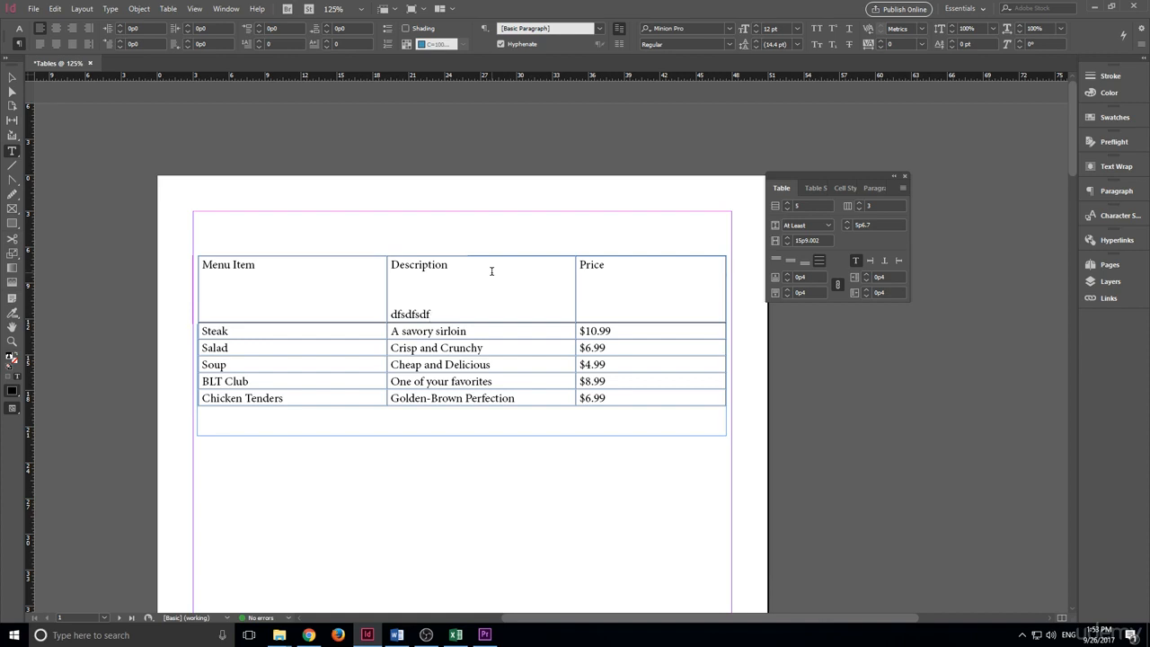
key("Return")
key("Return")
type("sdfsdf")
key("Return")
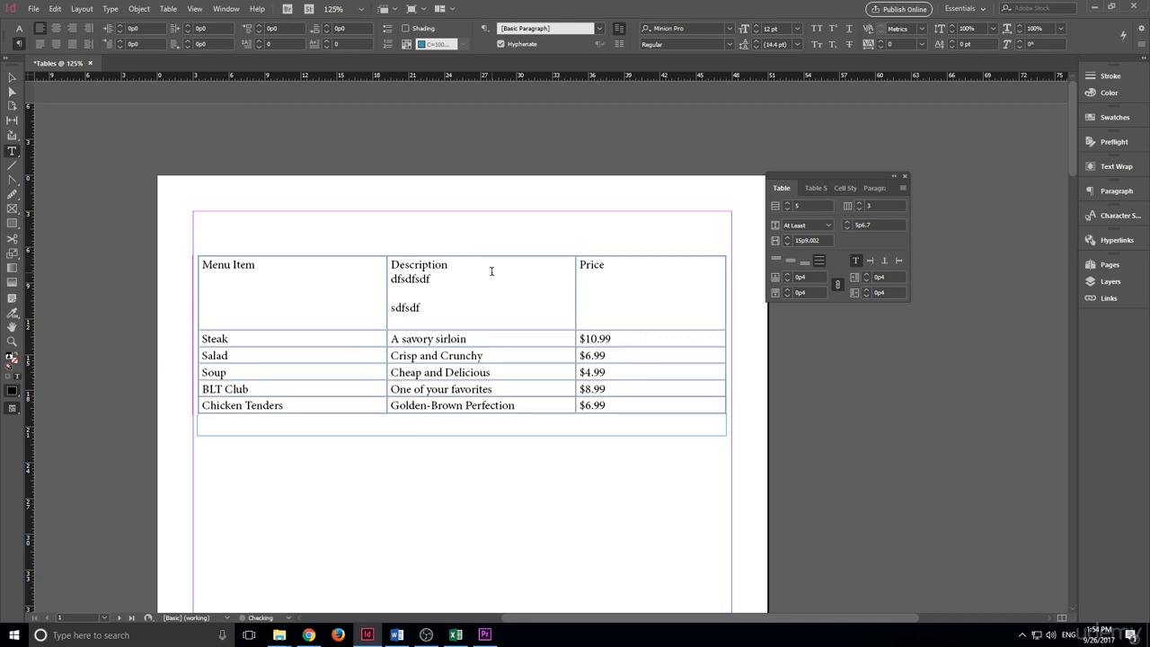
type("sdf")
key("Return")
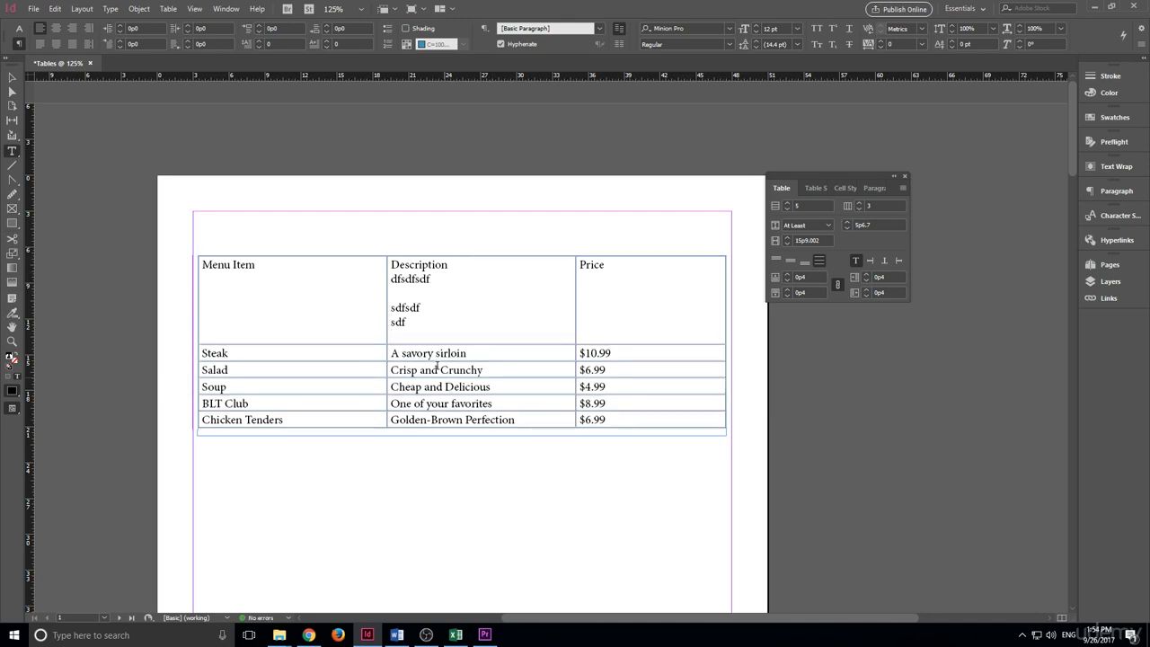
Remove the test lines below the Description heading and undo the cell's vertical alignment changes.
key("BackSpace")
key("BackSpace")
key("BackSpace")
key("BackSpace")
key("BackSpace")
key("BackSpace")
key("BackSpace")
key("BackSpace")
key("BackSpace")
key("BackSpace")
key("BackSpace")
key("BackSpace")
key("BackSpace")
key("BackSpace")
key("BackSpace")
key("BackSpace")
key("BackSpace")
key("BackSpace")
key("BackSpace")
key("BackSpace")
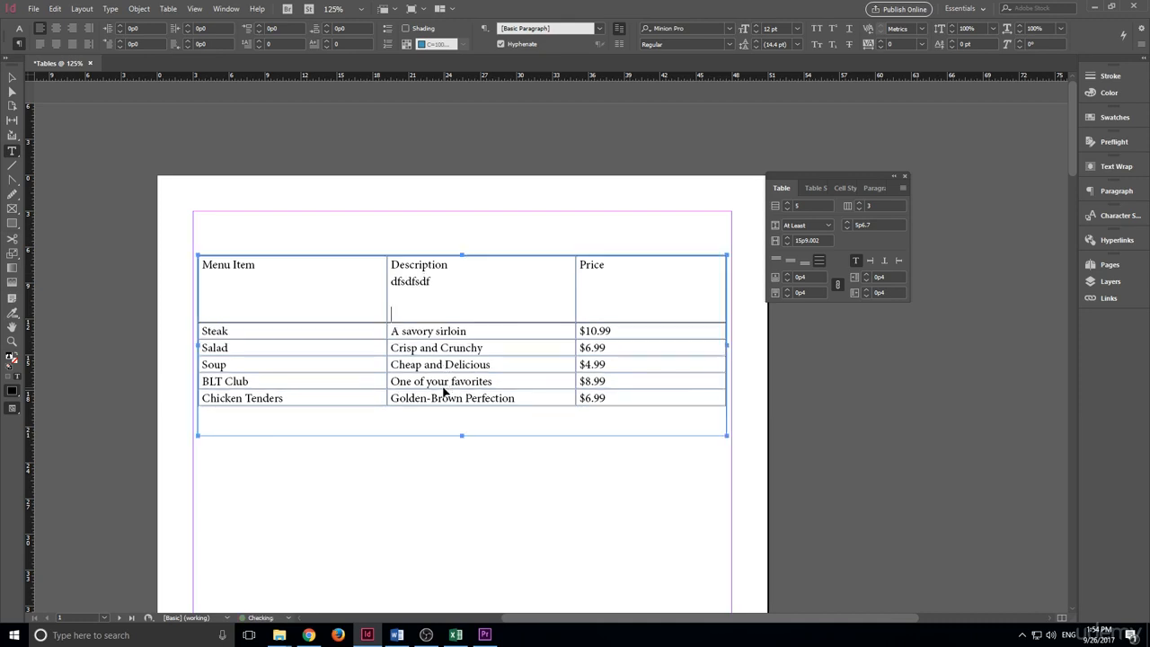
key("ctrl+z")
key("ctrl+z")
key("ctrl+z")
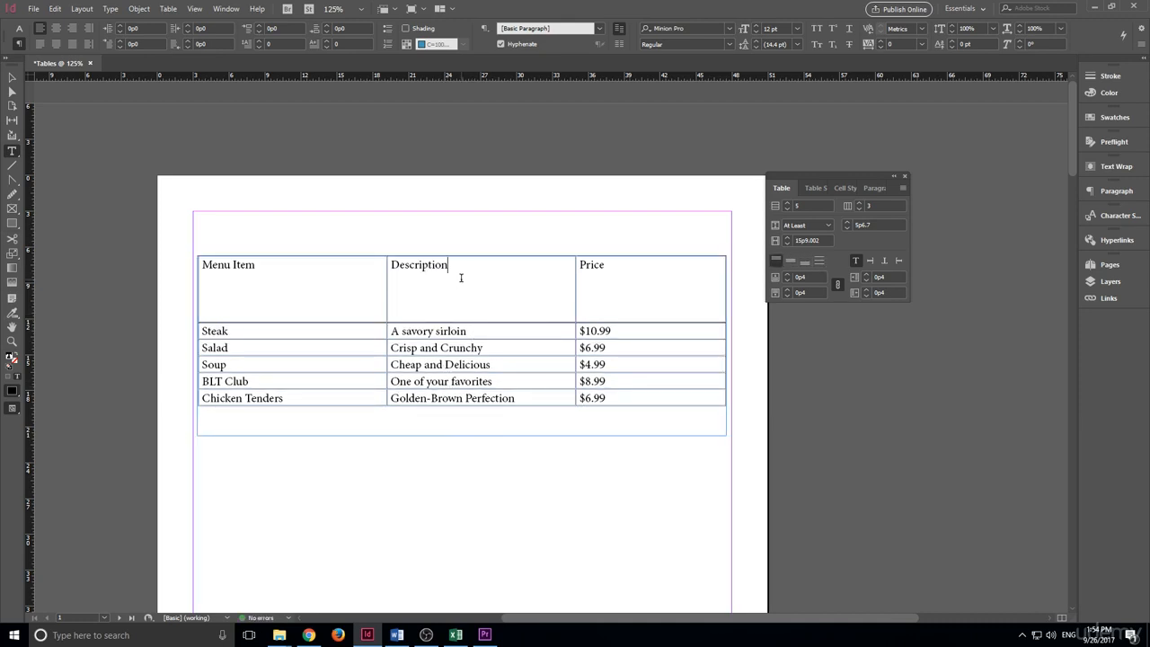
Center the Description heading text horizontally in its cell and bring up the Paragraph Styles panel.
left_click_drag(462, 278, 392, 265)
left_click(398, 270)
left_click(436, 265)
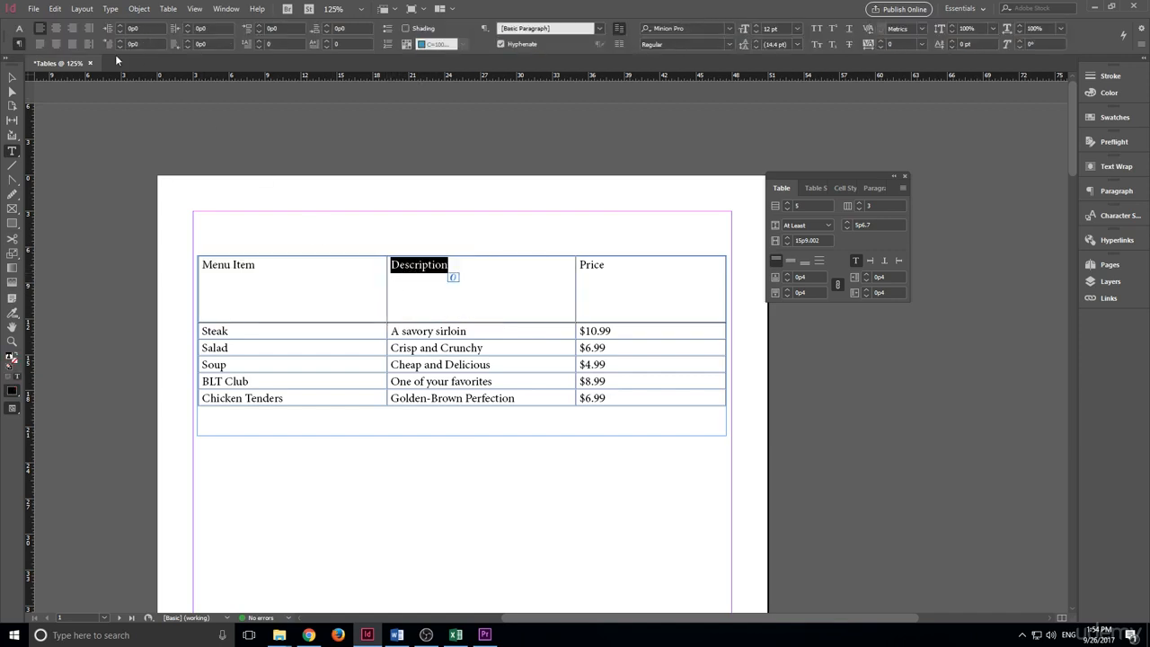
left_click(55, 28)
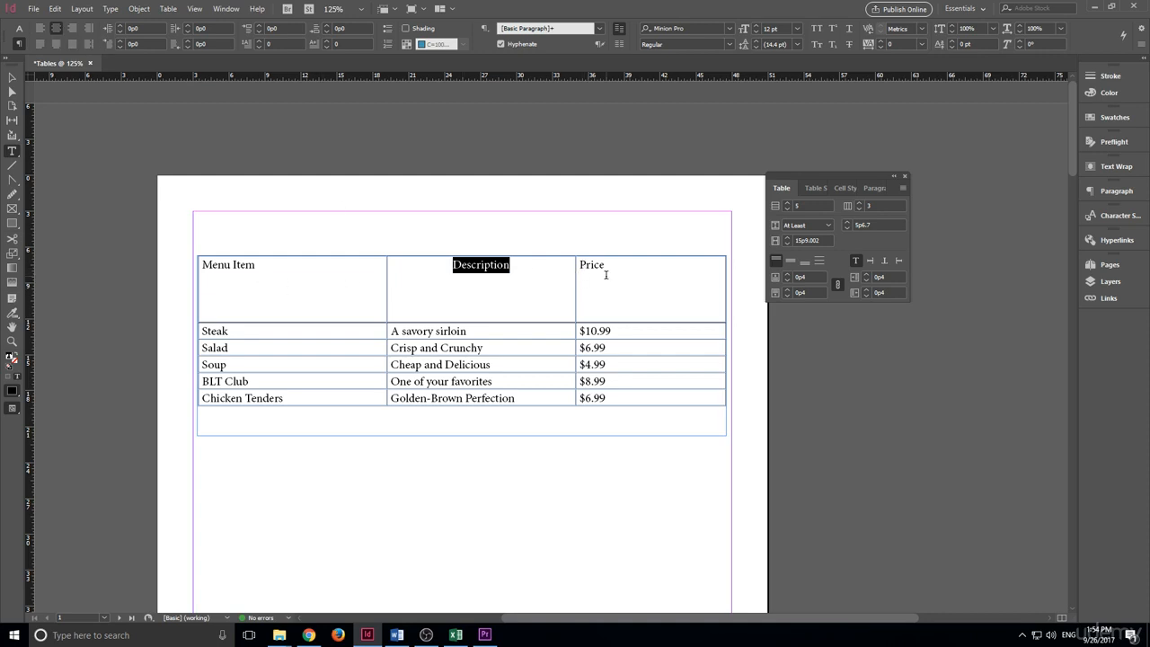
left_click(879, 192)
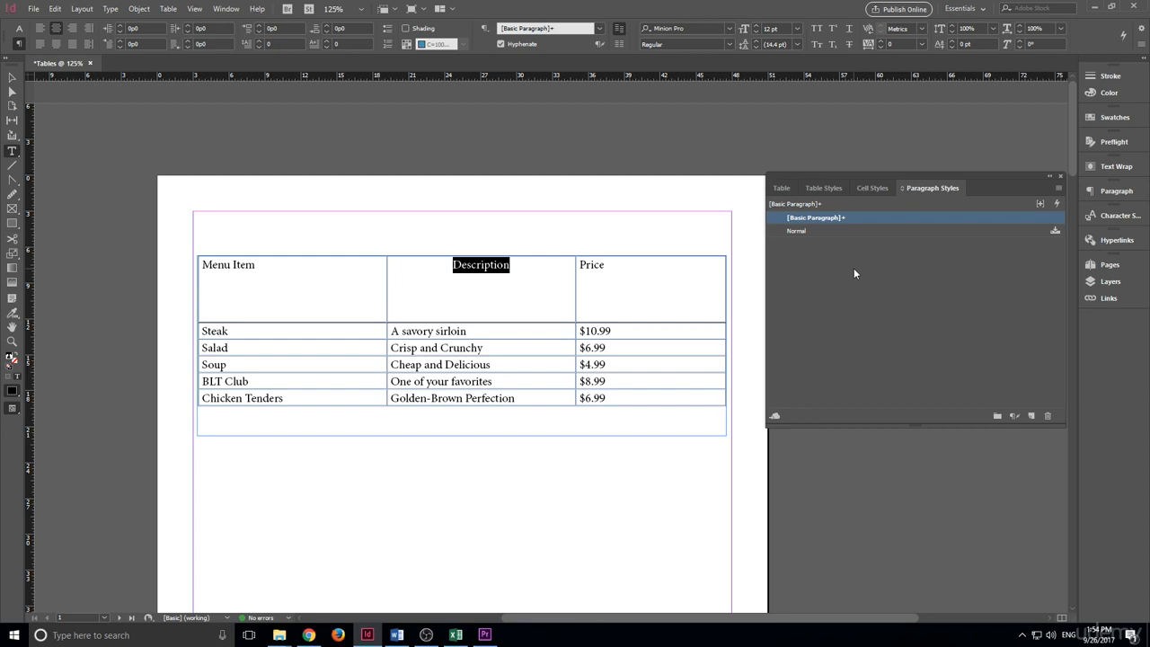
Undo the Description heading's horizontal centering and the header row's height change.
left_click(542, 288)
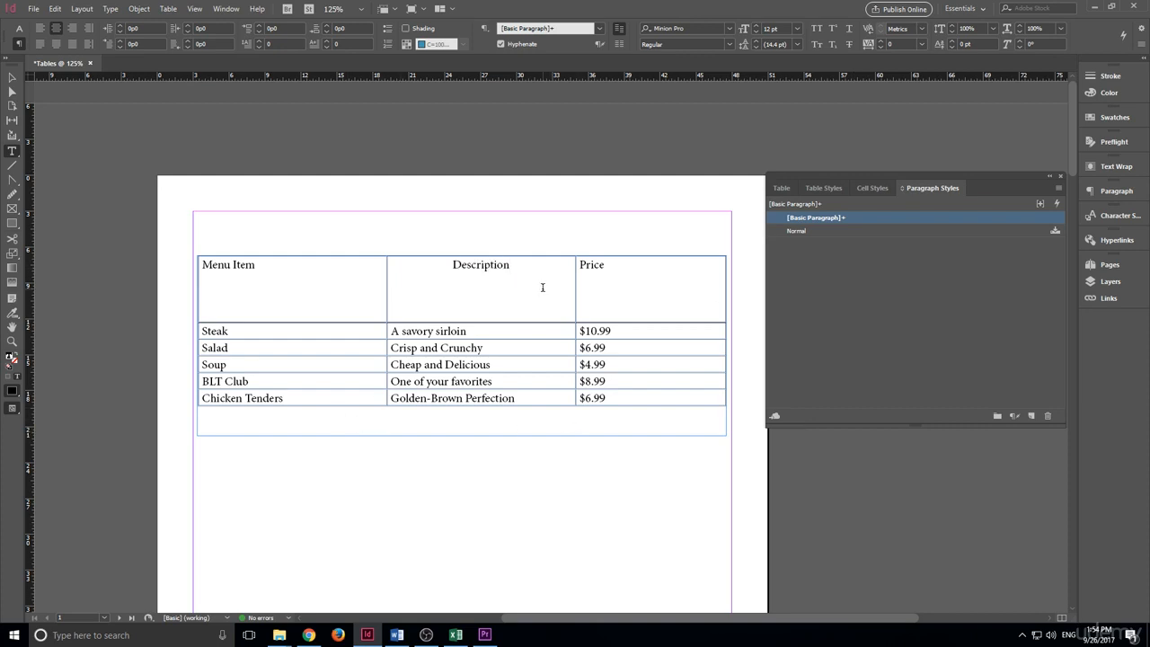
key("ctrl+z")
key("ctrl+z")
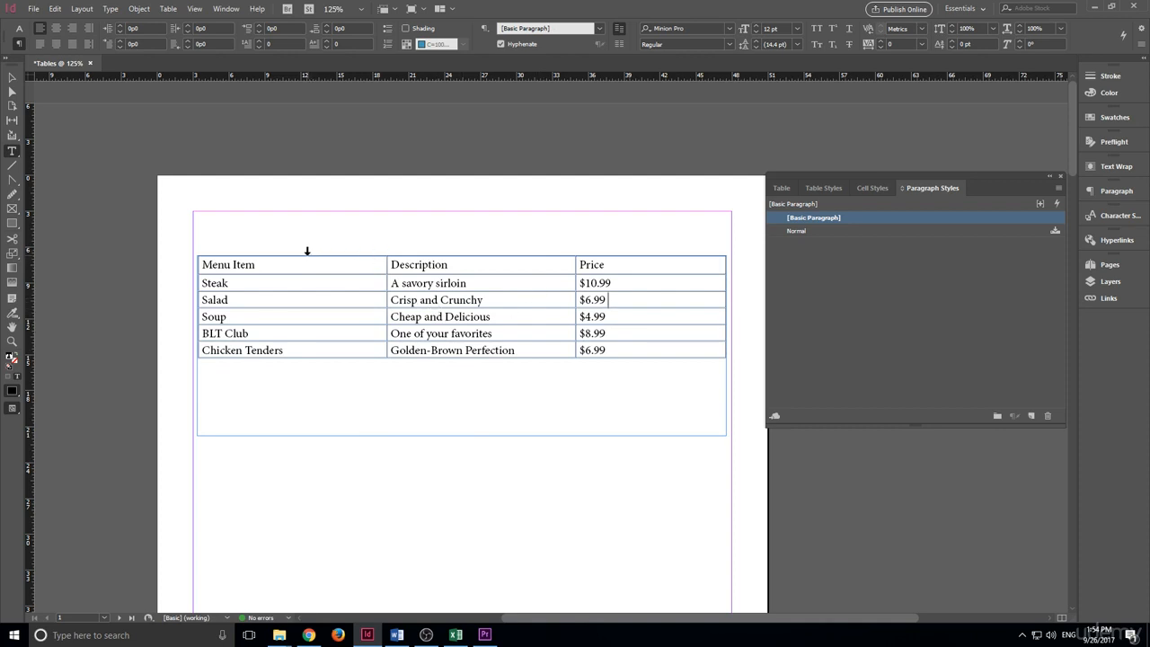
Select the Menu Item heading cell and look over the available cell styles.
left_click_drag(303, 261, 203, 264)
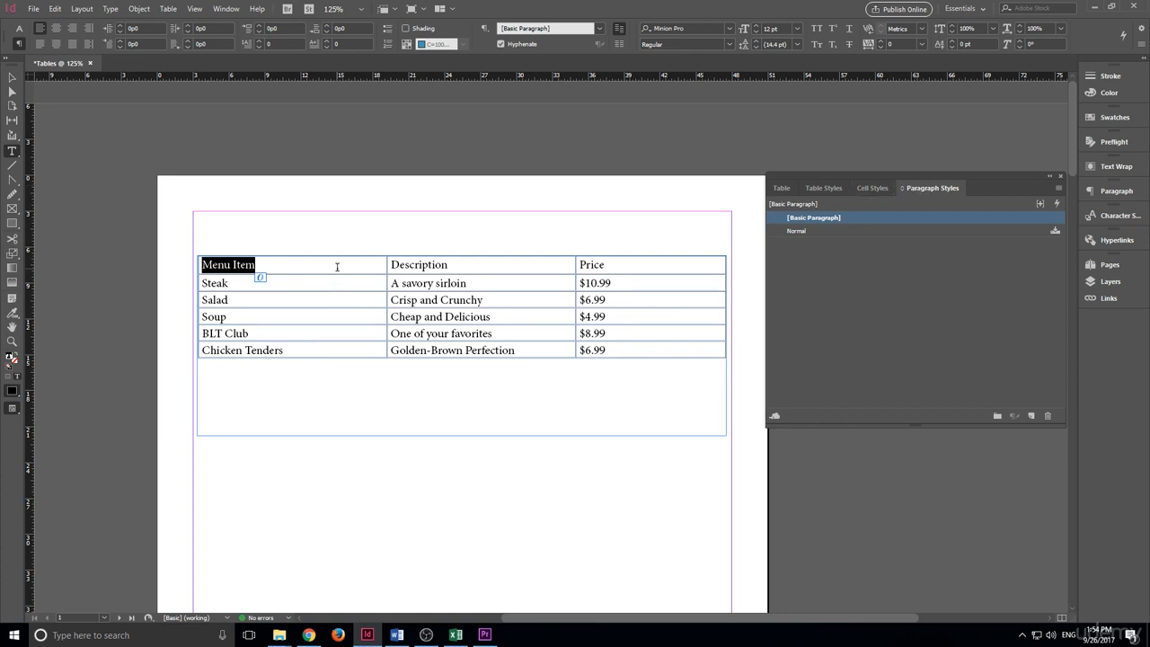
left_click_drag(273, 267, 193, 260)
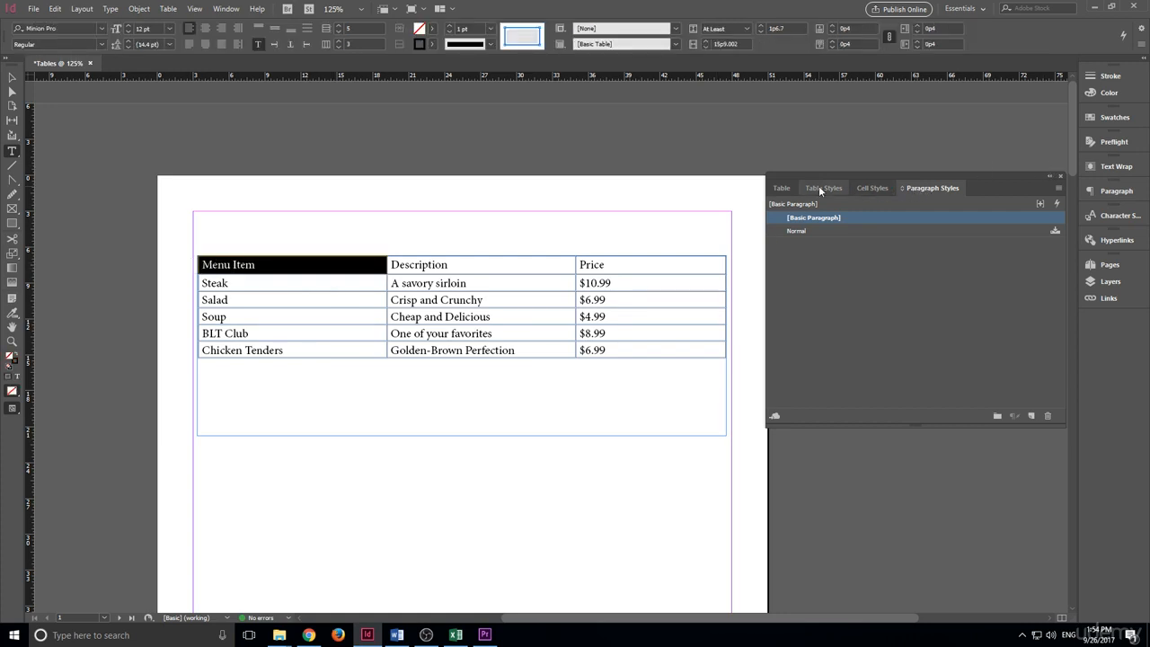
left_click(873, 188)
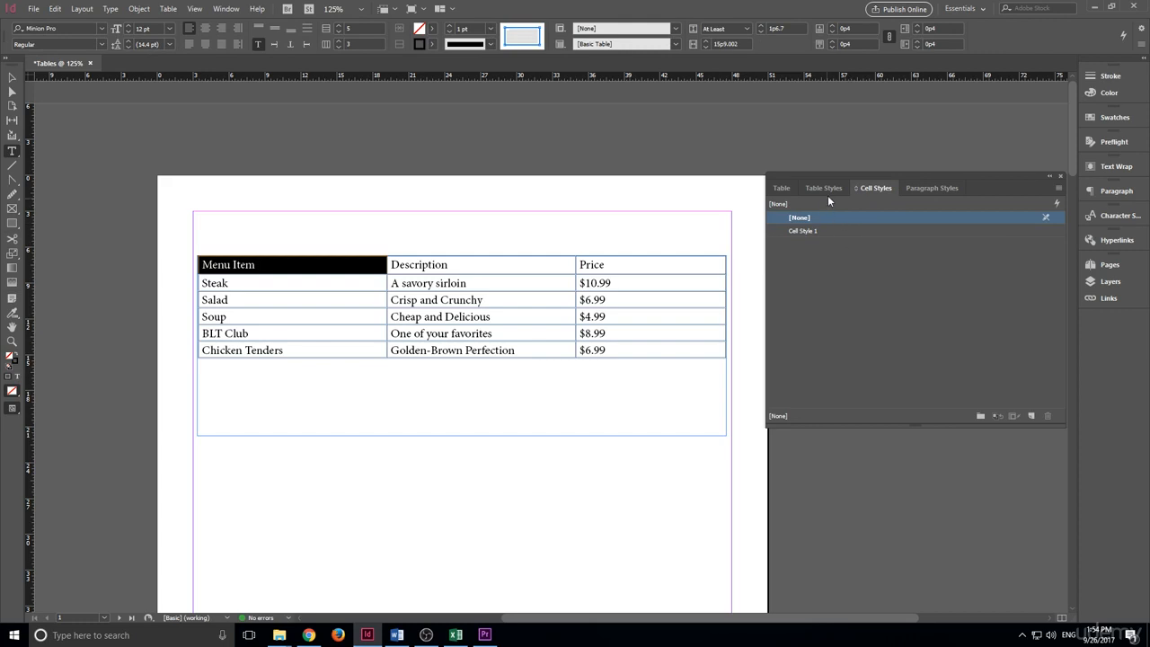
left_click(297, 265)
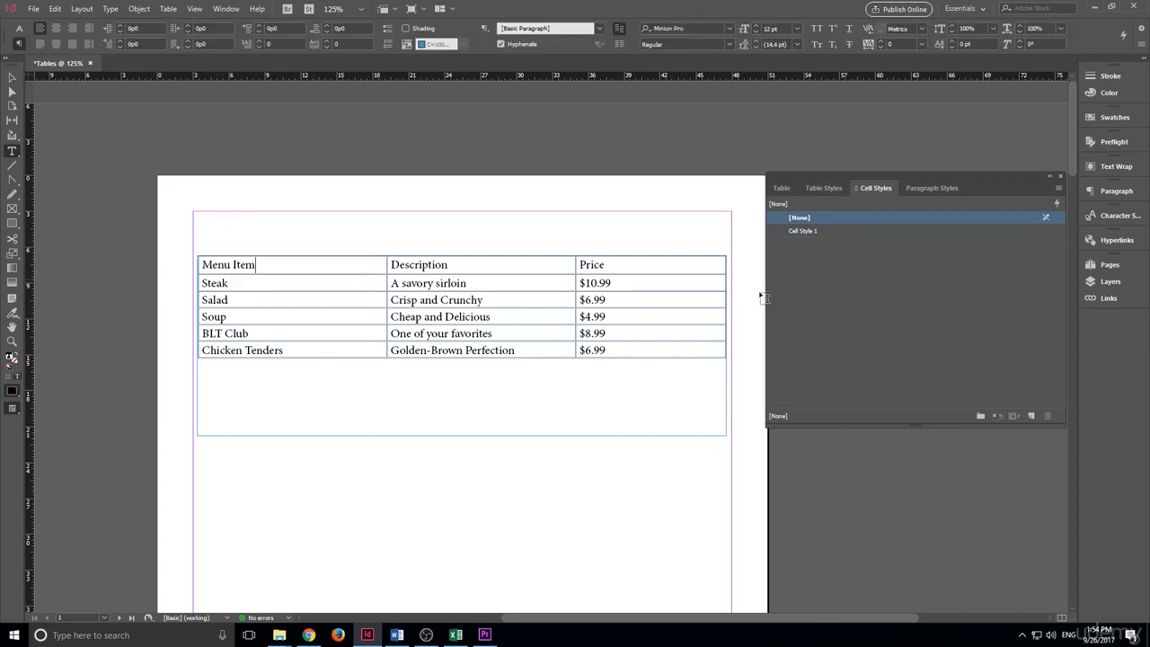
Create a new table style and name it Menu.
left_click(822, 187)
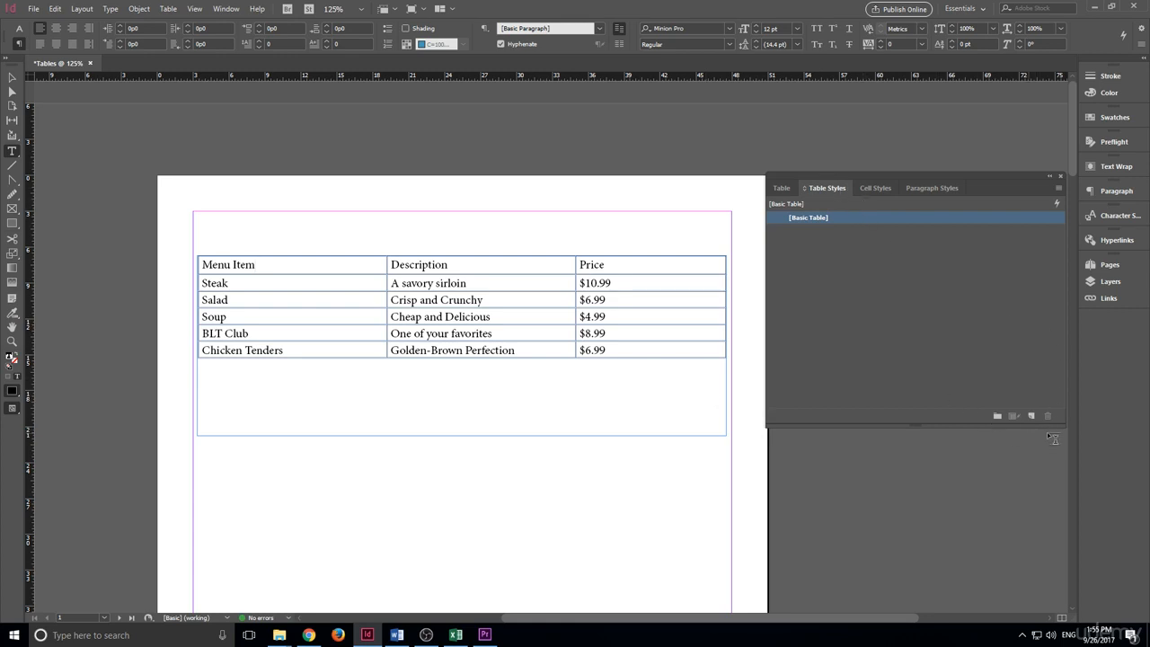
left_click(1030, 416)
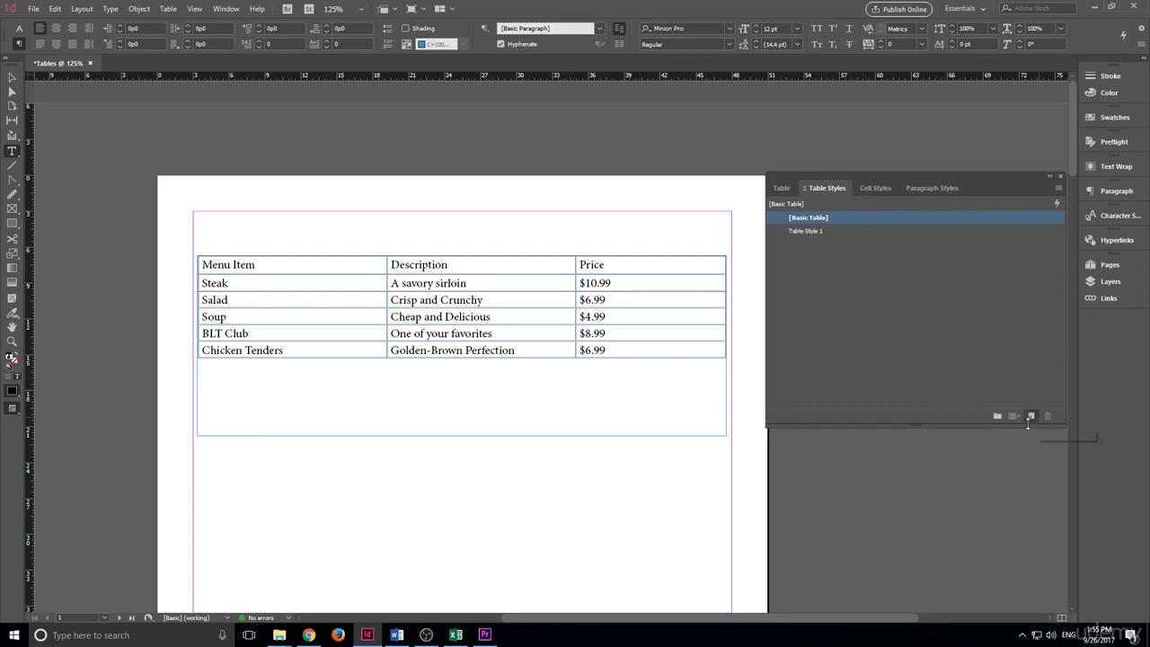
left_click(844, 232)
left_click(810, 231)
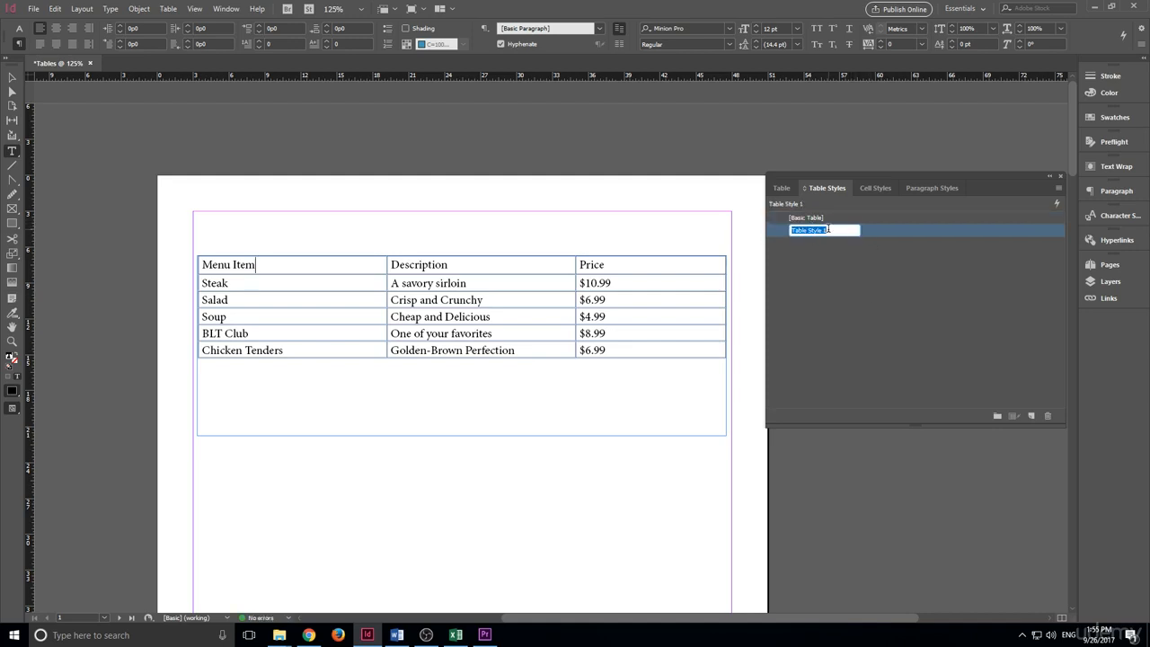
type("Menu")
key("Return")
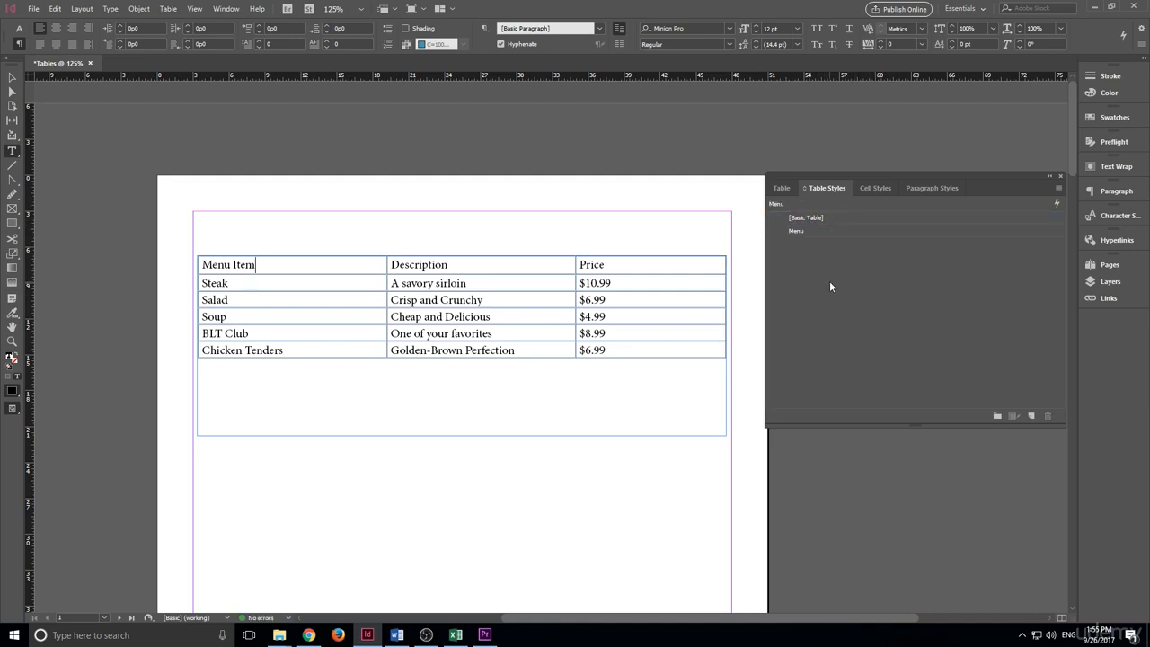
Edit the Menu table style and start a new cell style for its header rows, named Menu Header Style.
double_click(833, 231)
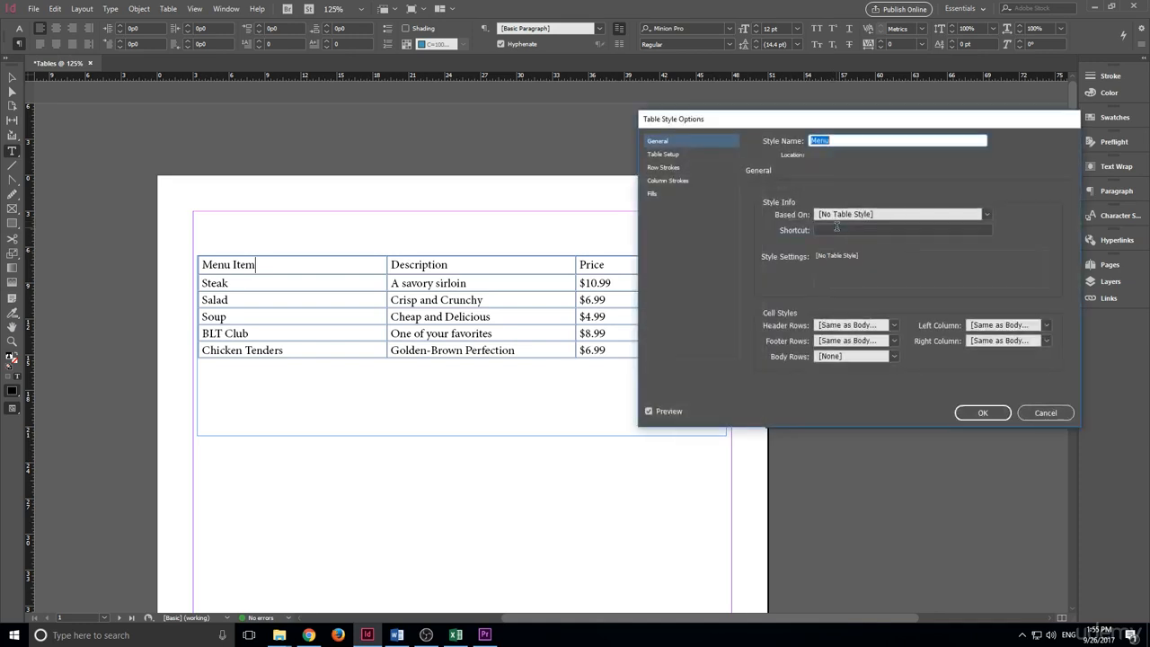
left_click_drag(714, 153, 478, 150)
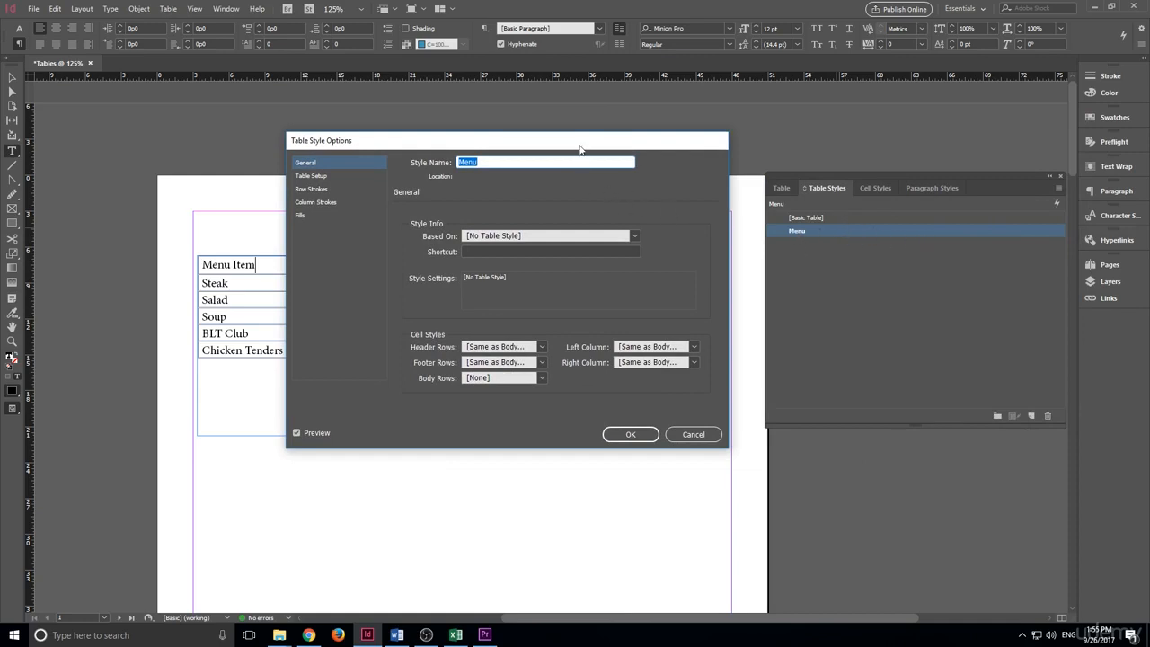
left_click_drag(586, 141, 921, 166)
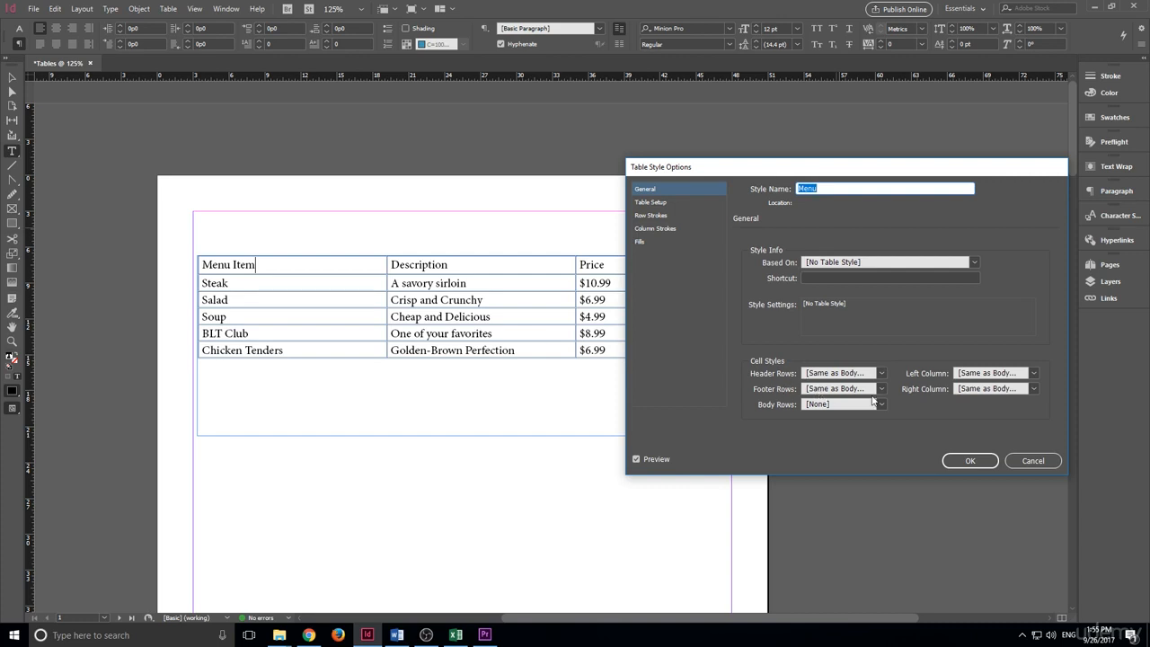
left_click(821, 372)
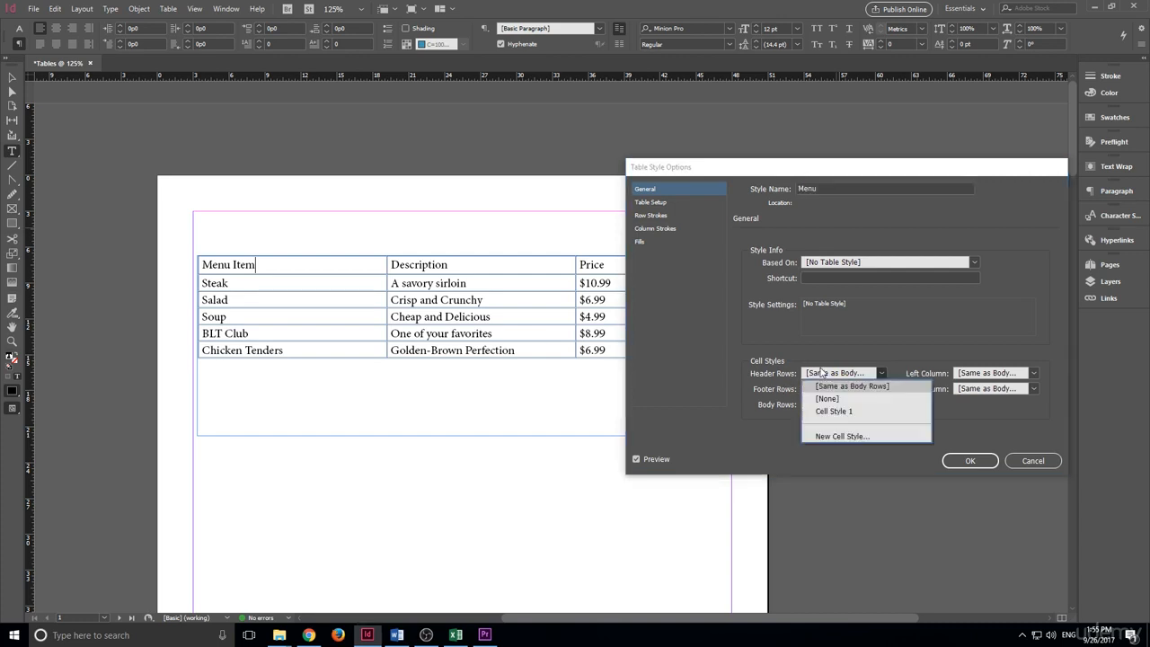
left_click(788, 354)
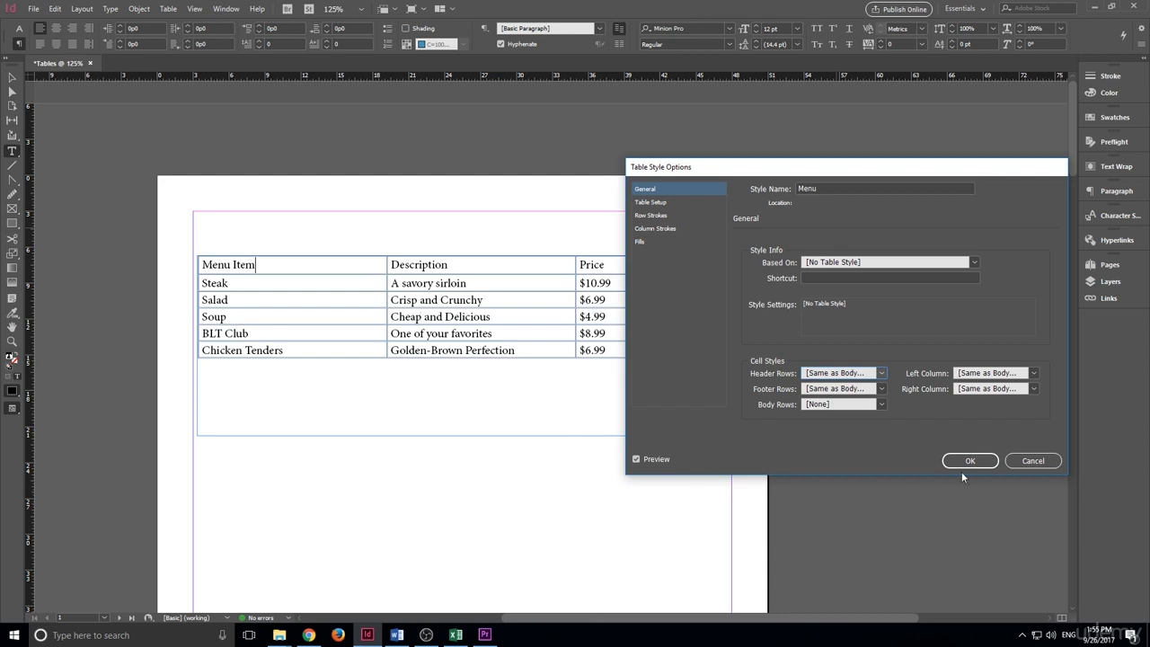
left_click(882, 375)
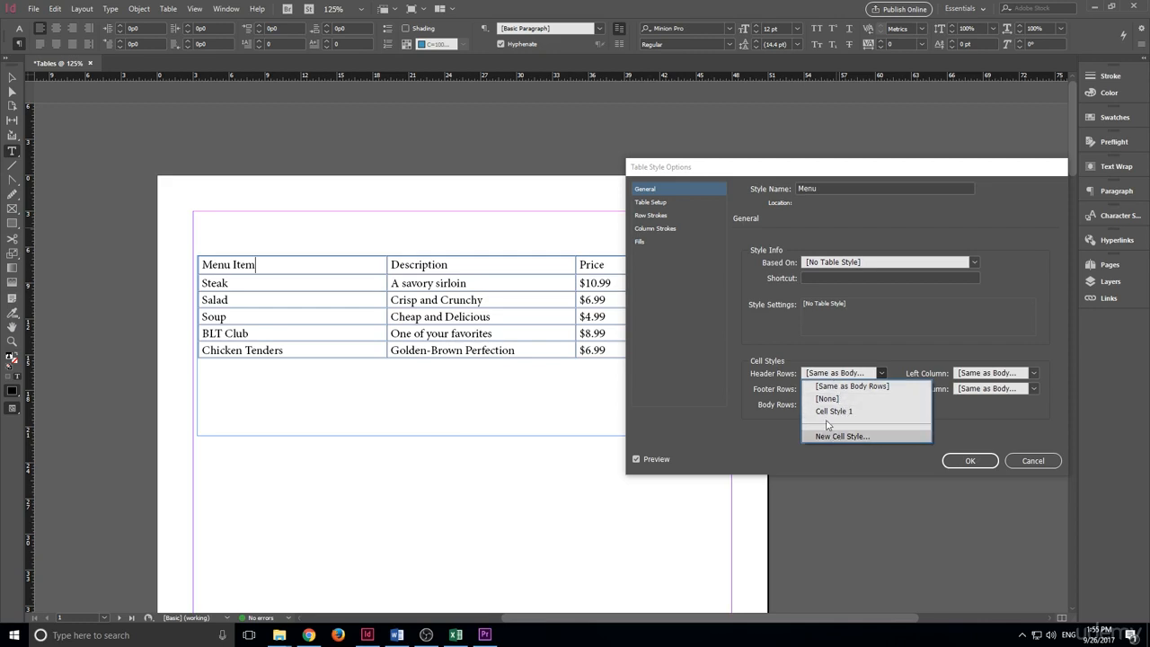
left_click_drag(830, 175, 858, 113)
left_click(848, 318)
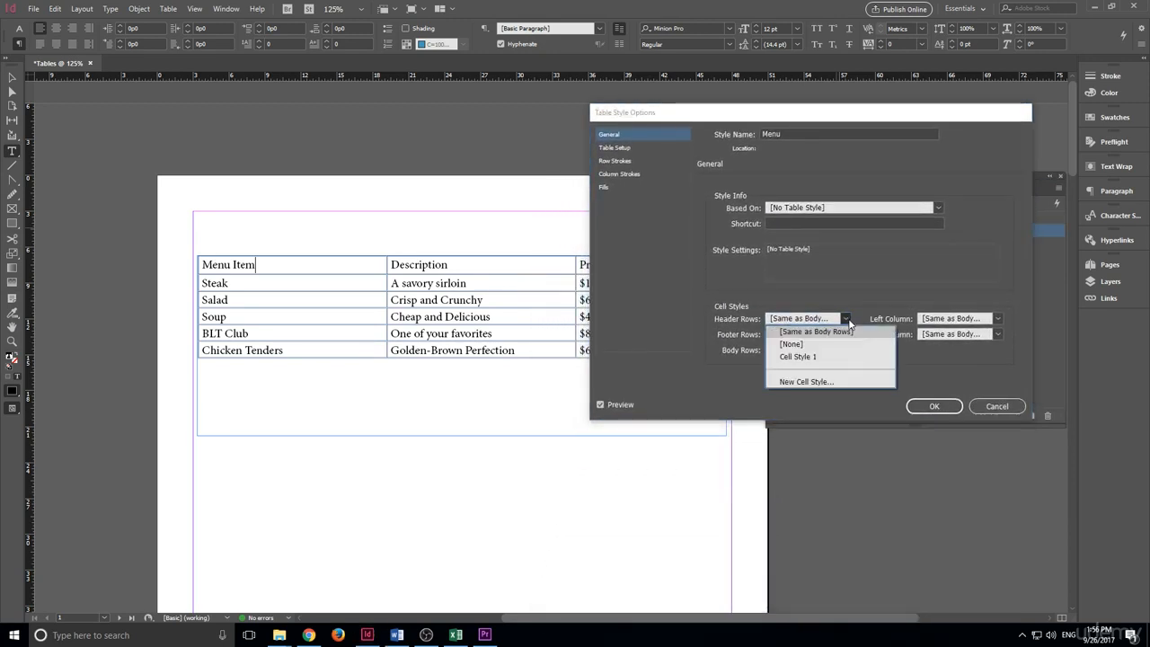
left_click(824, 381)
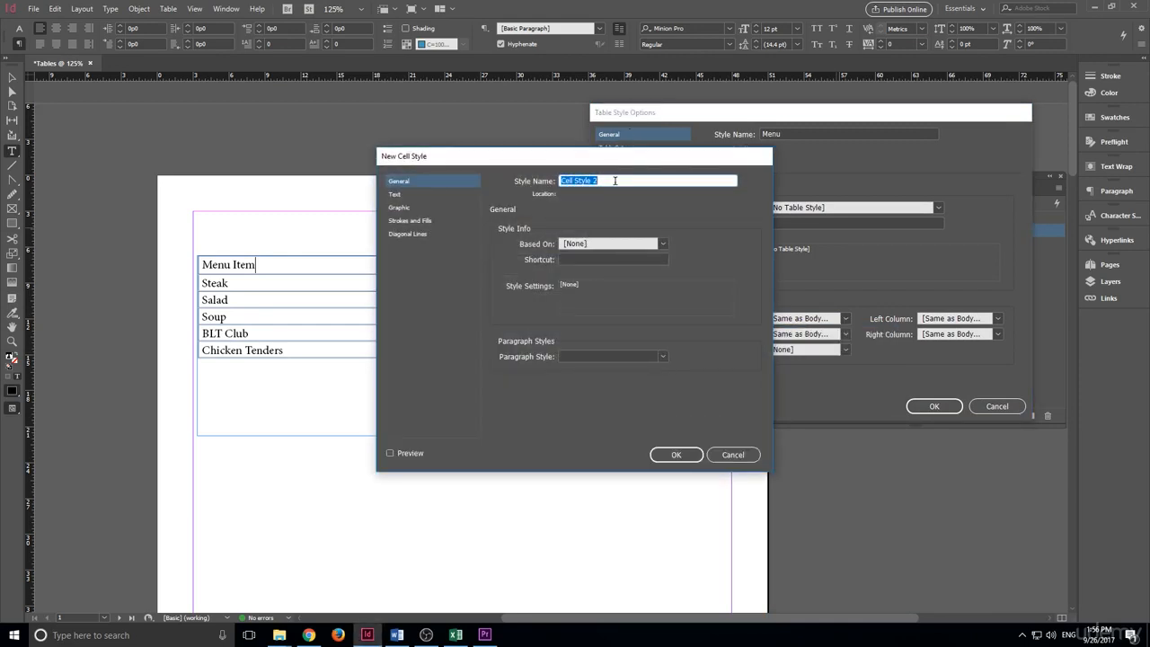
type("Menu Header")
left_click_drag(506, 161, 708, 175)
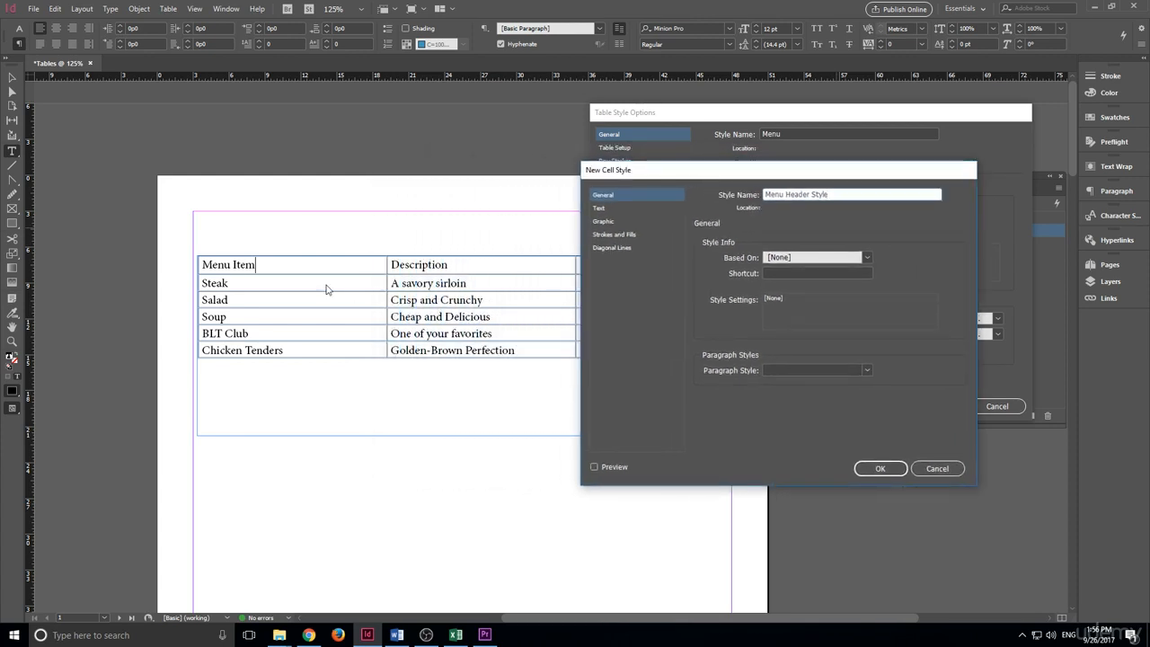
Set the Menu Header Style's cell fill to L=100 a=58 b=-103, then save the cell style and the Menu table style.
left_click(641, 225)
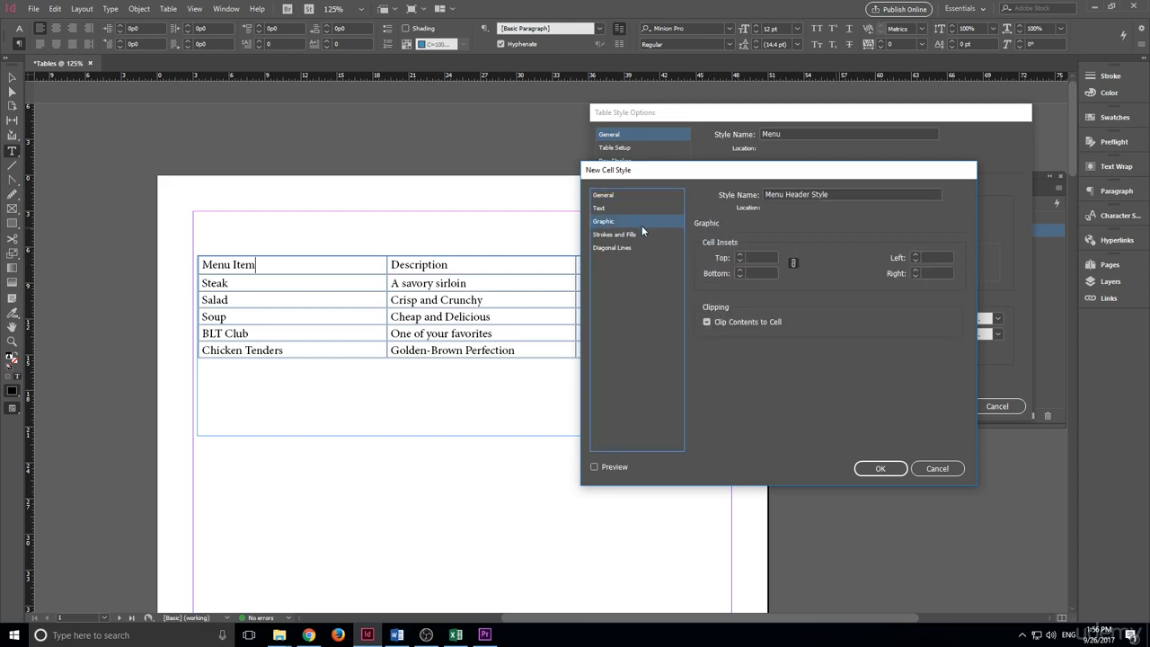
left_click(643, 235)
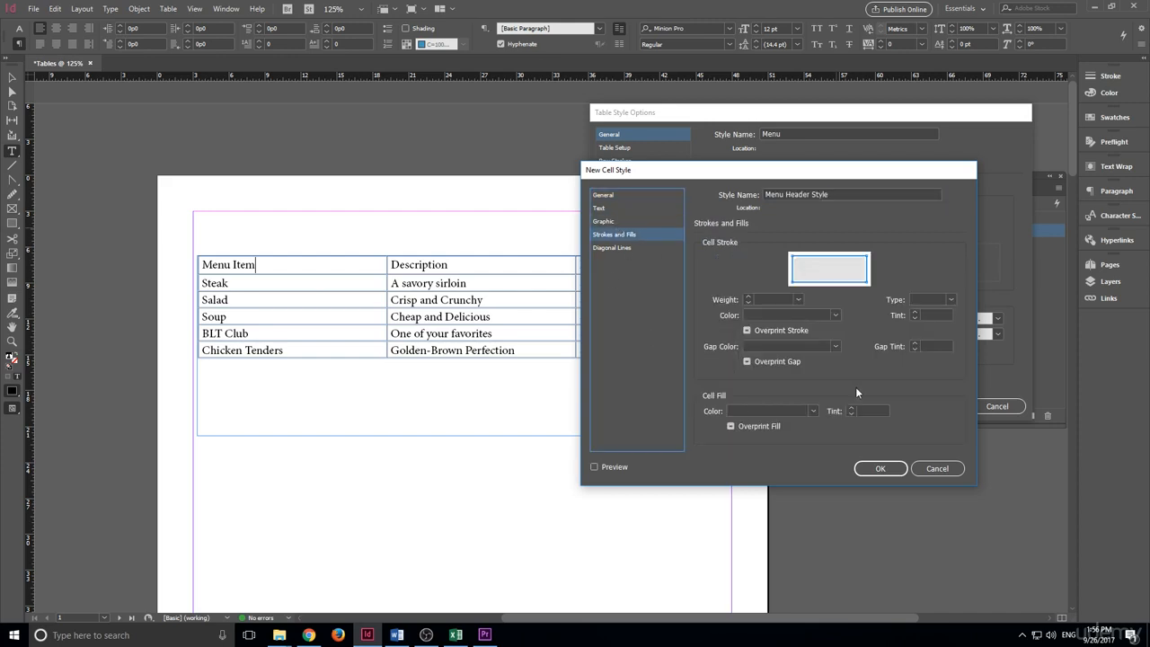
left_click(788, 411)
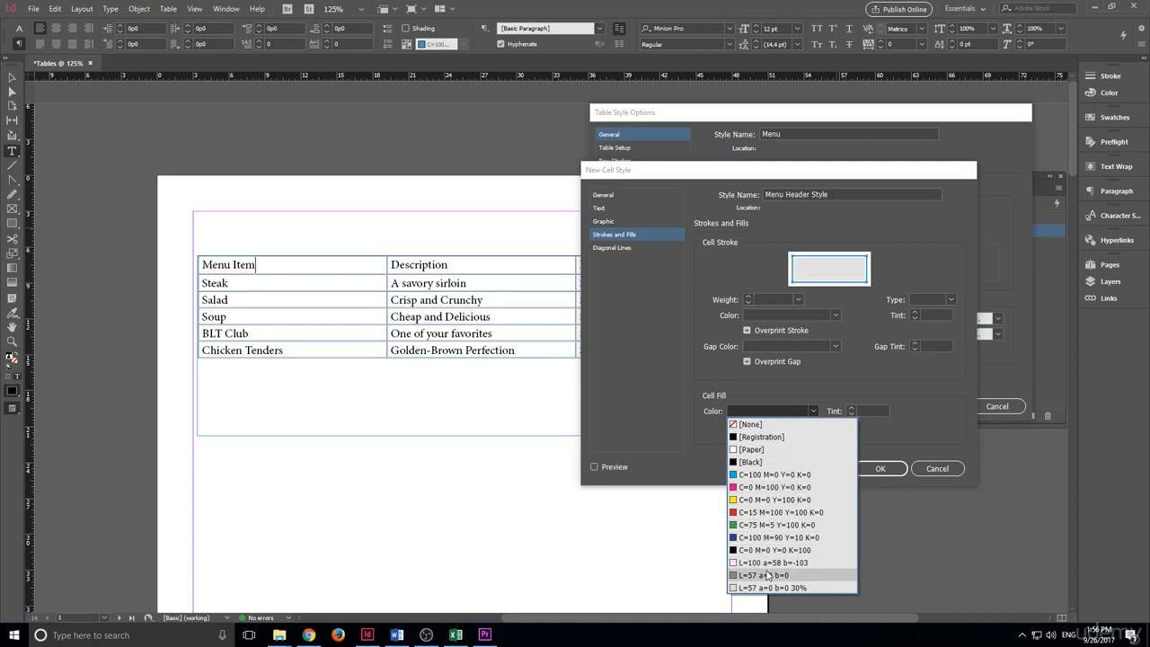
left_click(768, 562)
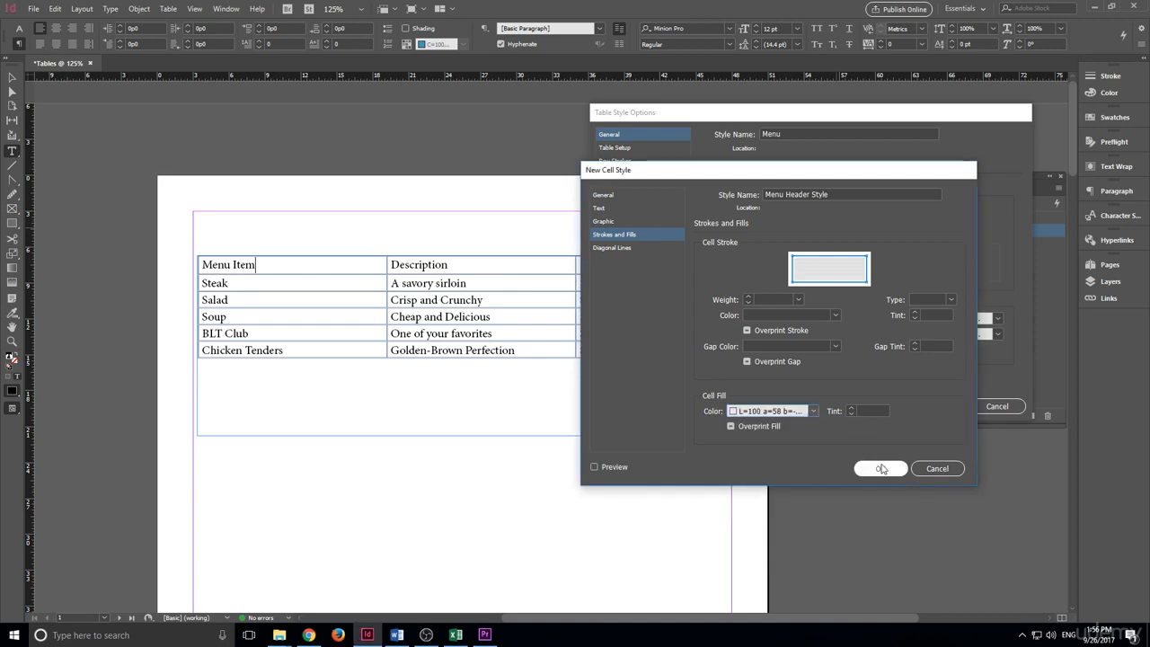
left_click(813, 410)
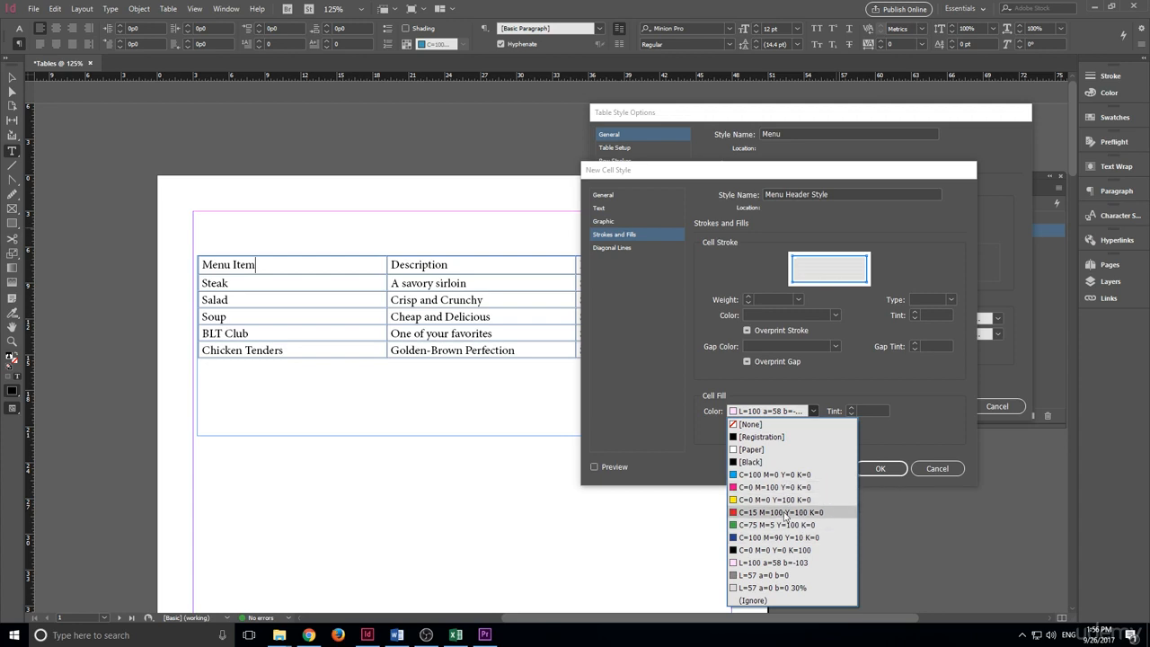
left_click(784, 562)
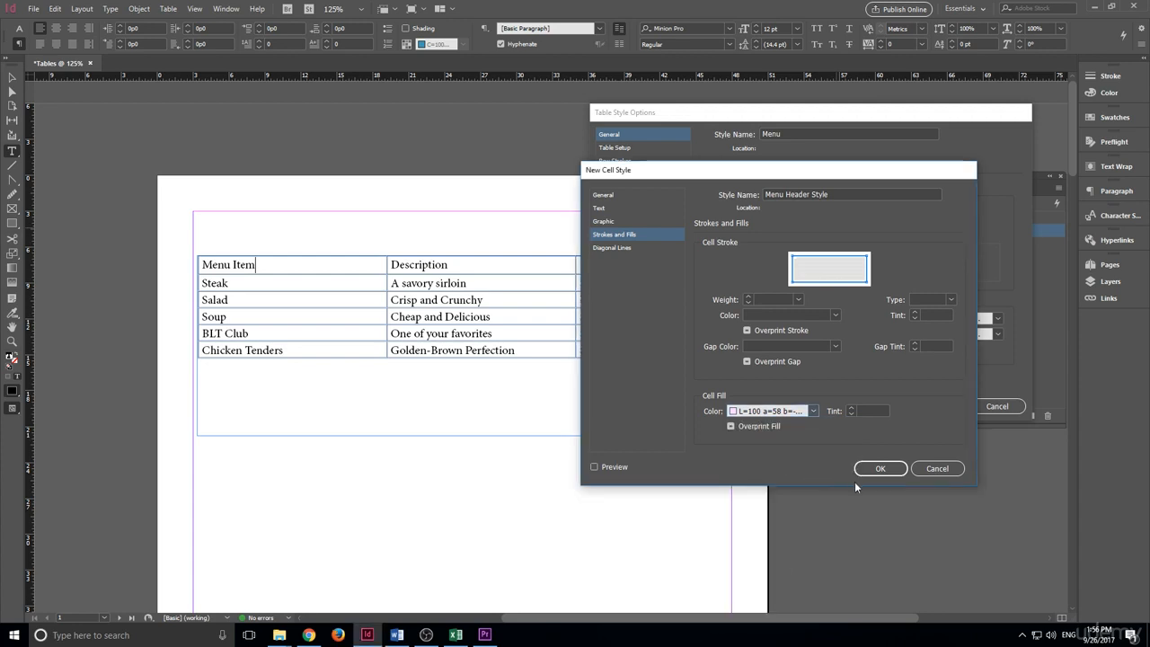
left_click(878, 473)
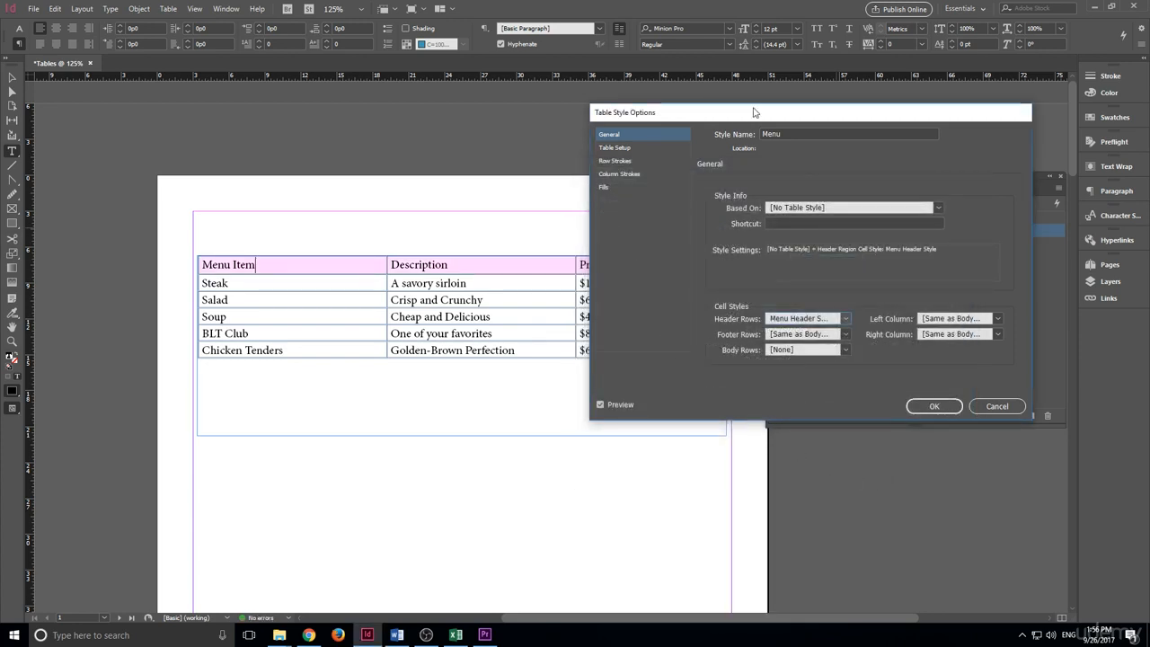
left_click_drag(767, 117, 965, 150)
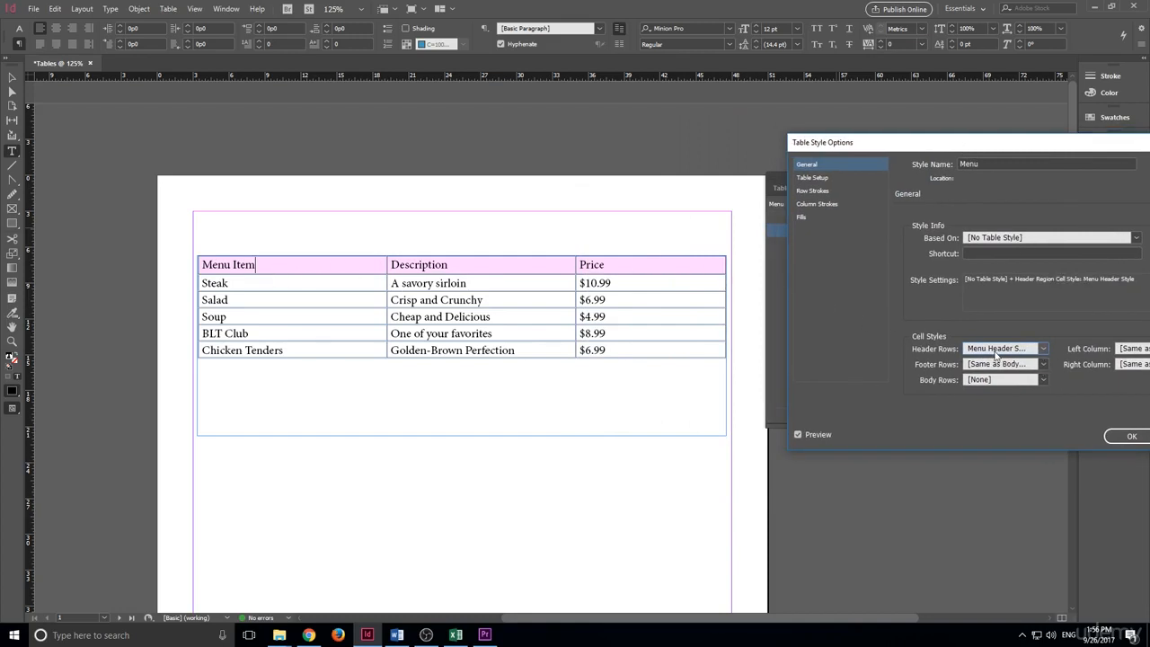
left_click_drag(1010, 144, 788, 171)
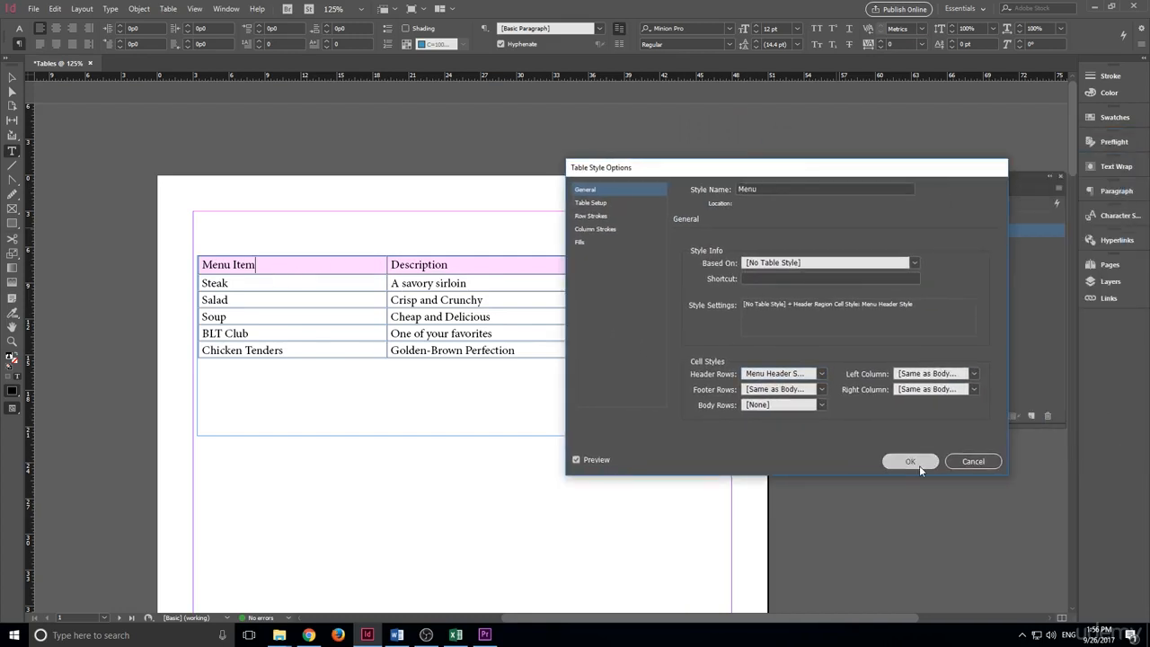
left_click(911, 463)
Apply the Menu Header Style to the Menu Item cell and set the style's vertical justification to Align Center.
left_click(875, 188)
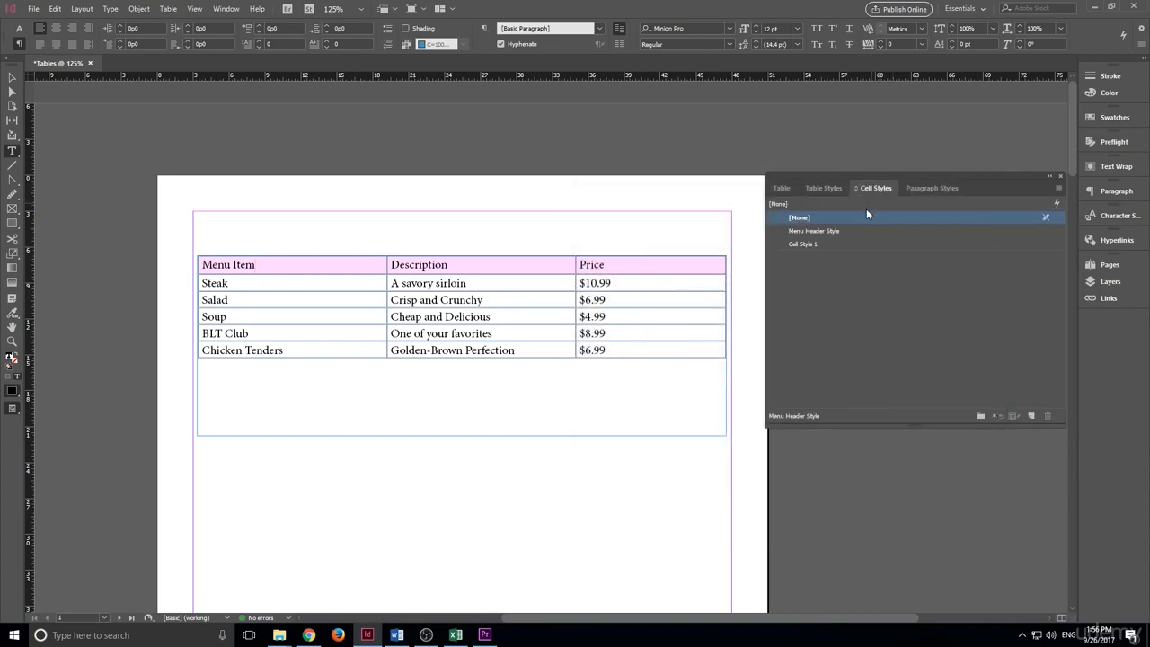
left_click(825, 231)
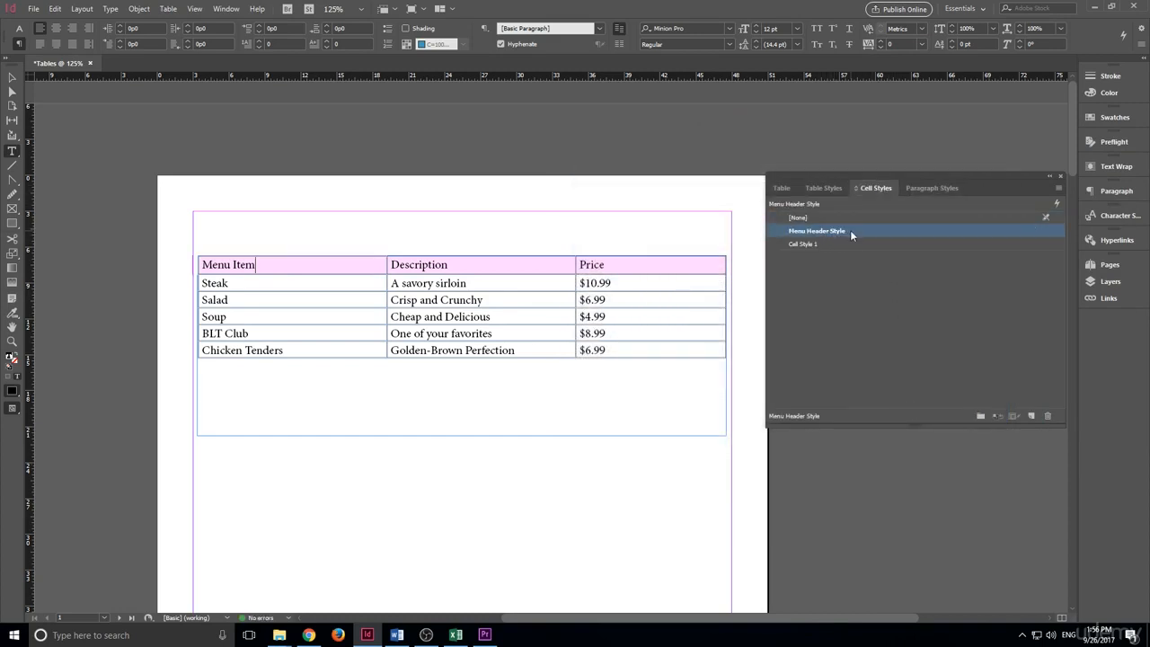
left_click(850, 230)
double_click(875, 230)
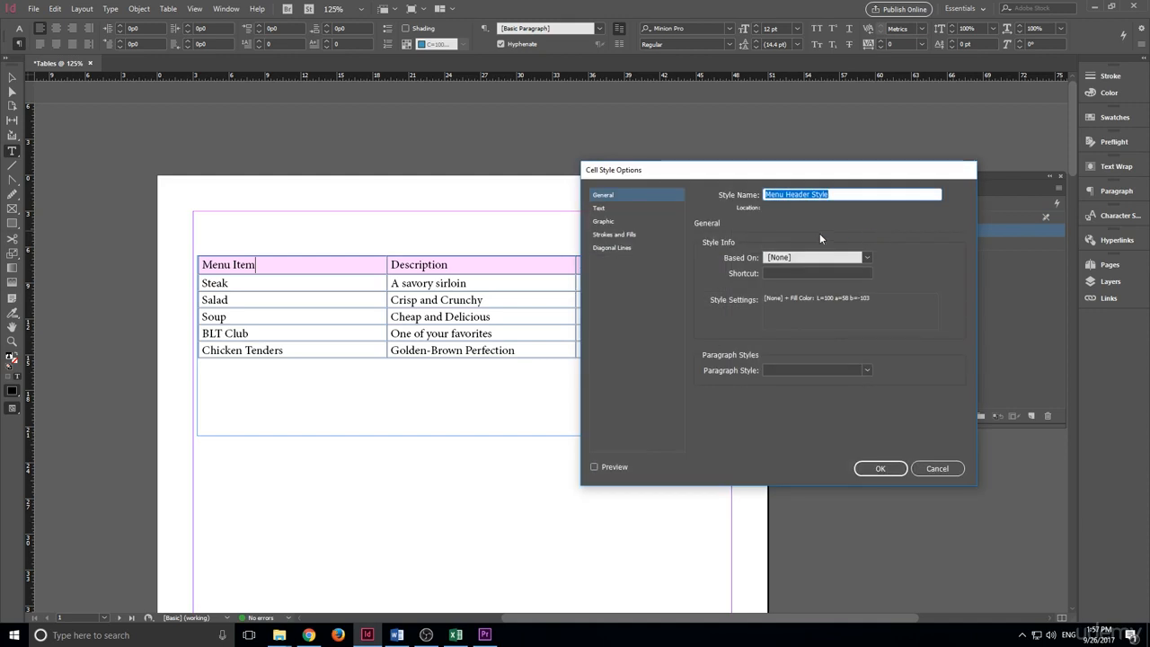
left_click(621, 247)
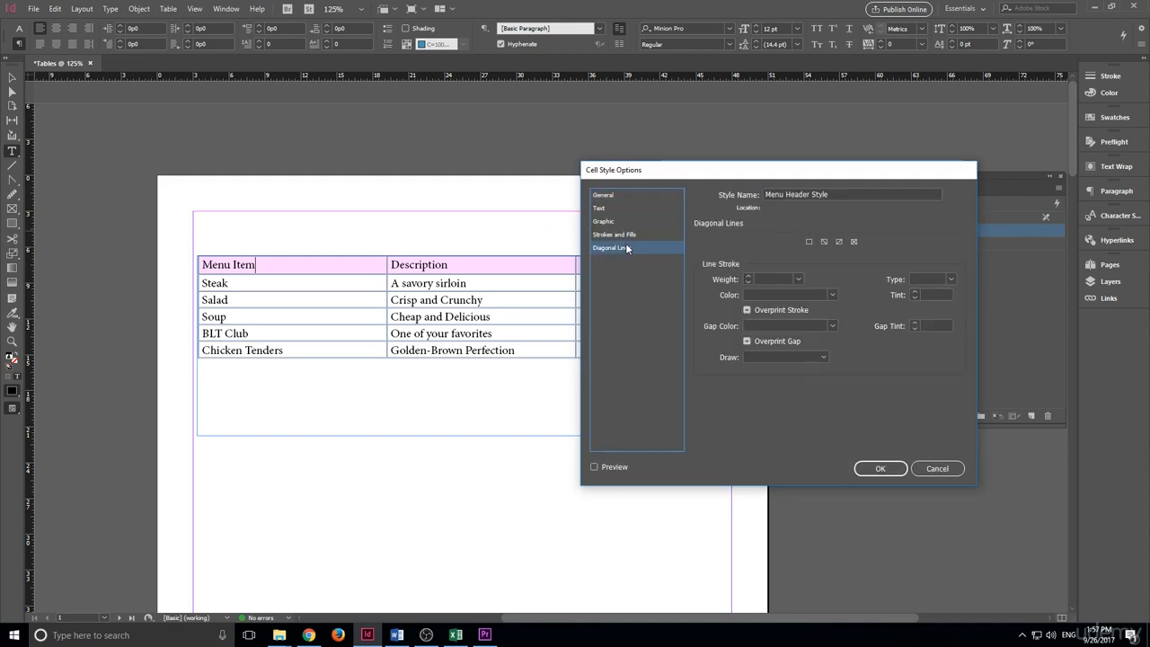
left_click(628, 220)
left_click(628, 208)
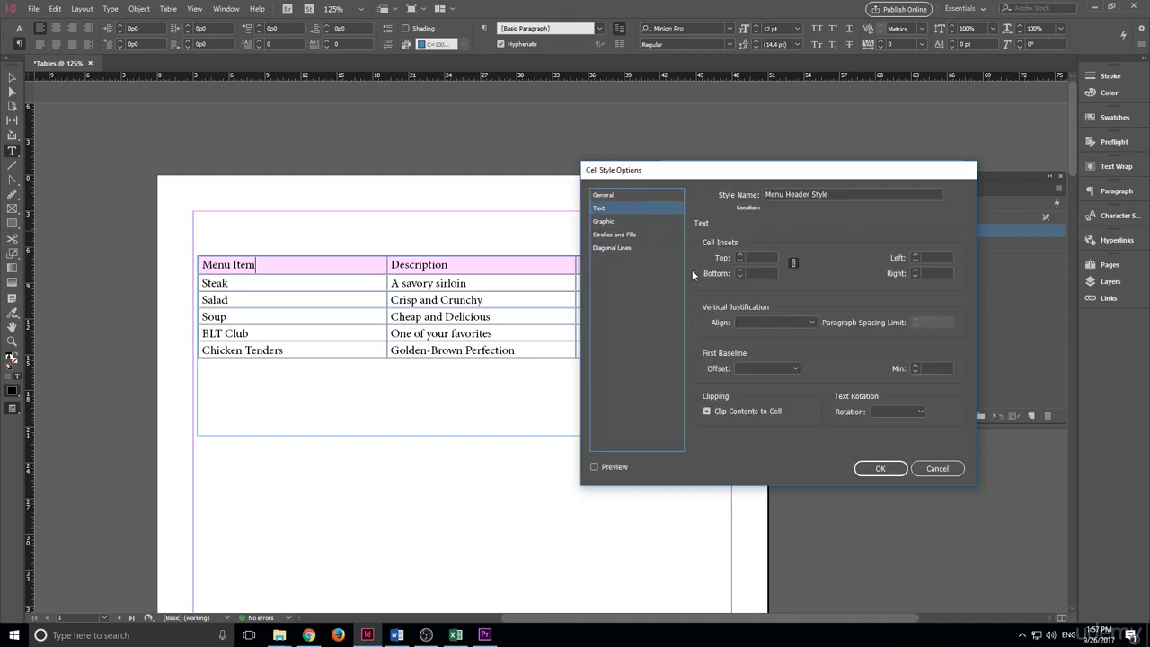
left_click(759, 323)
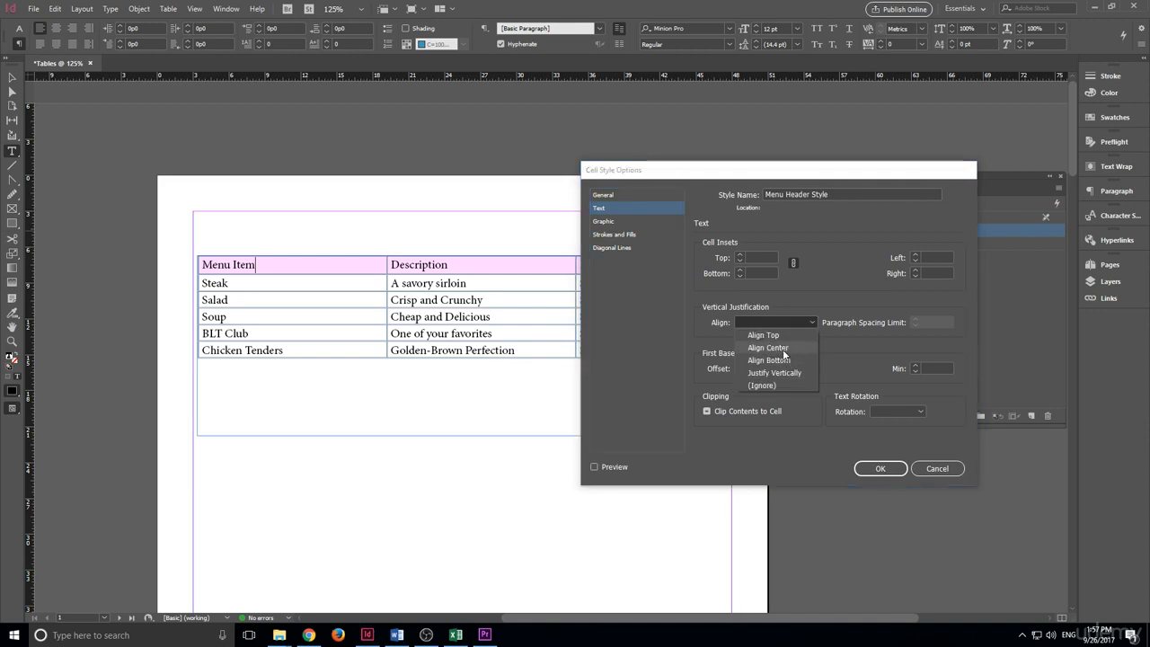
left_click(779, 348)
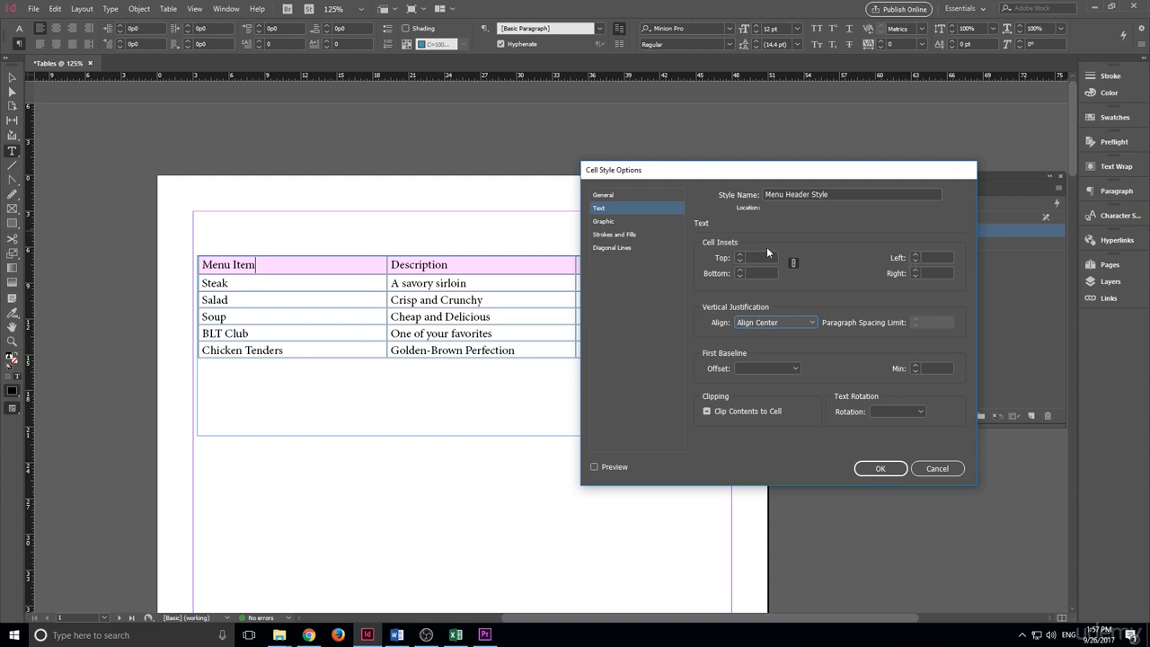
Unlink the Menu Header Style's cell insets, set left and right to 0p0 and top and bottom to 0p10, and turn on the preview.
left_click(739, 255)
left_click(794, 262)
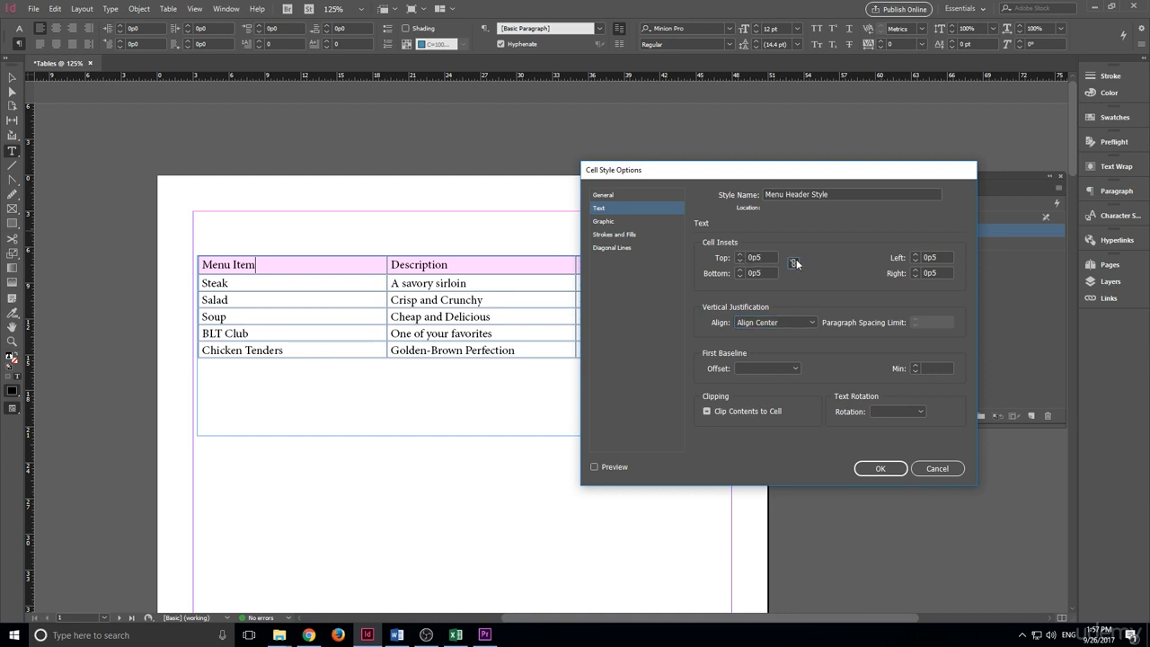
left_click(915, 262)
left_click(915, 277)
left_click(741, 257)
left_click(740, 269)
left_click(740, 270)
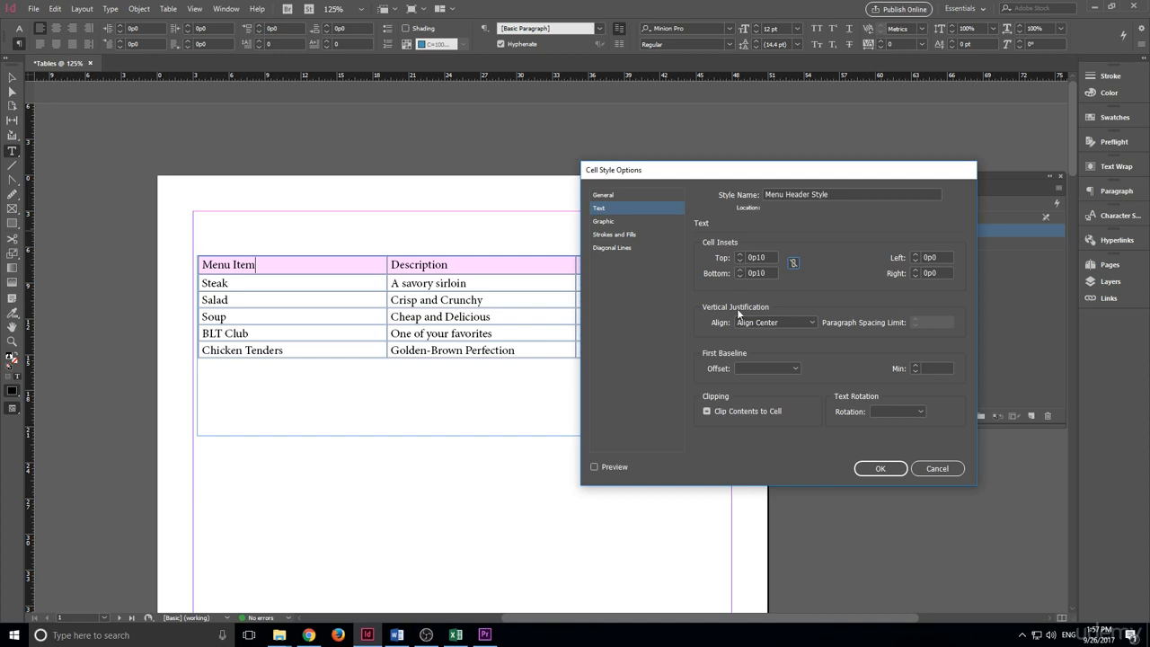
left_click(594, 466)
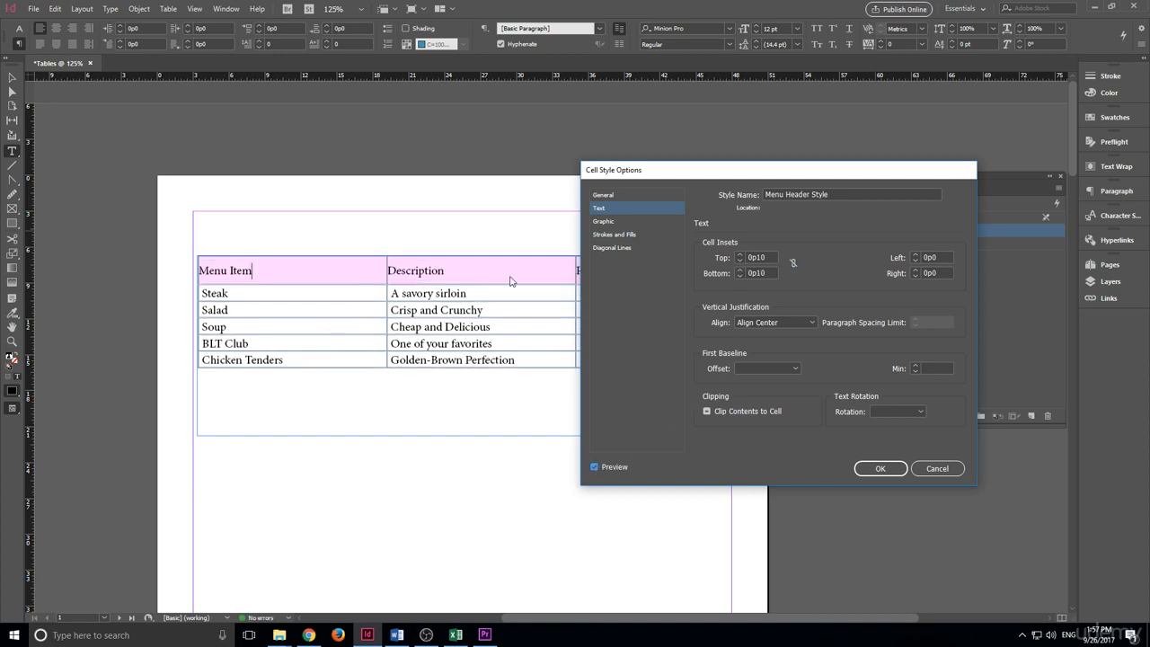
Reduce the Menu Header Style's top and bottom cell insets to 0p7 and save the cell style.
left_click(740, 261)
left_click(740, 260)
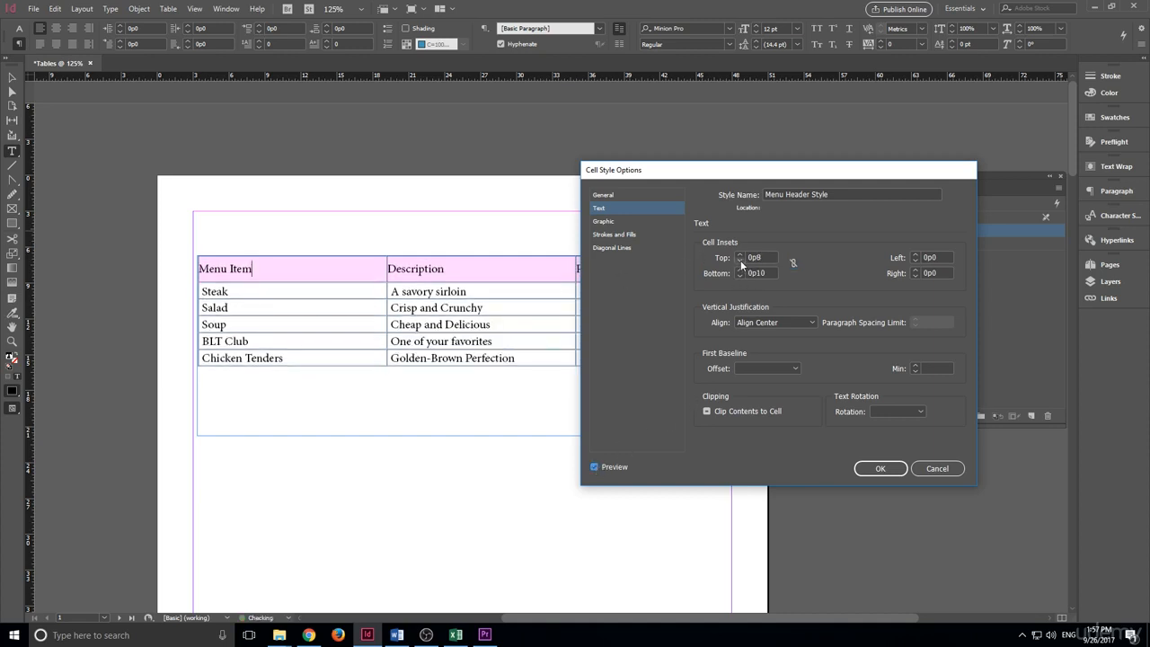
left_click(741, 260)
left_click(738, 276)
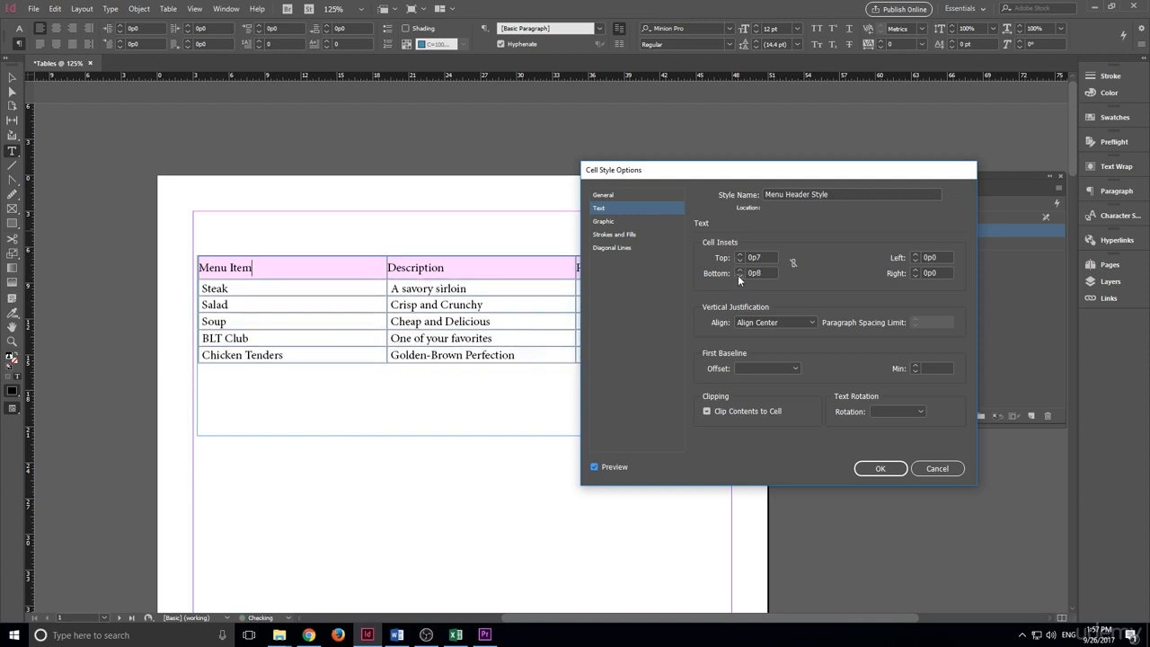
left_click(739, 276)
left_click(738, 275)
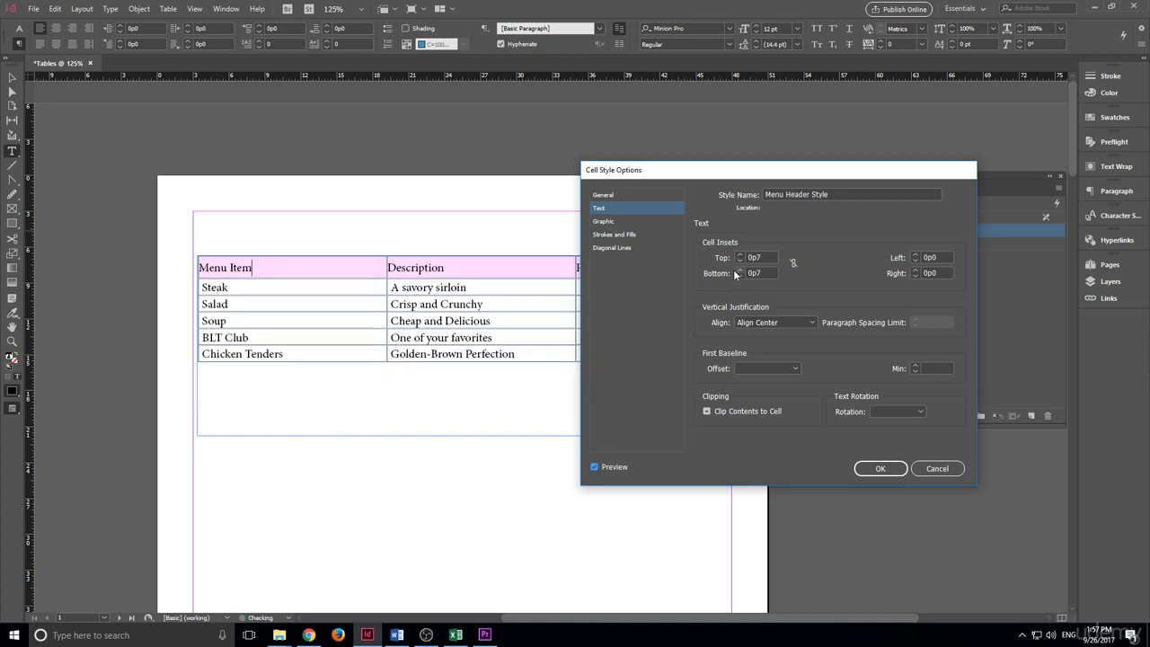
left_click(899, 470)
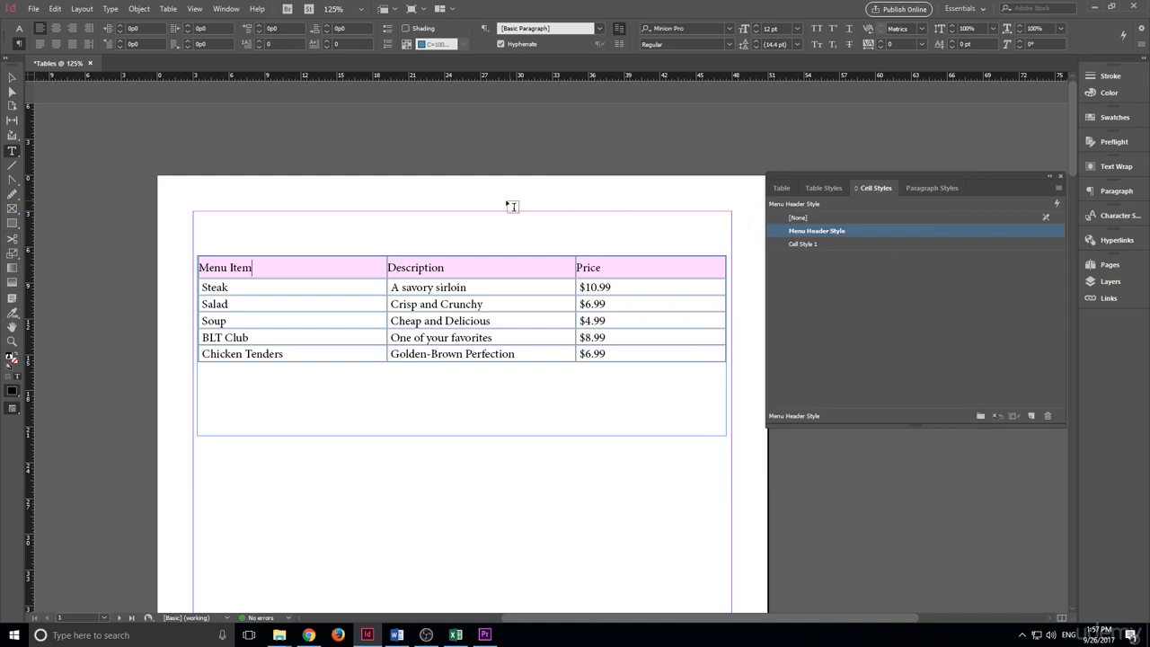
Place the text cursor in the Menu Item header cell and show the document's paragraph styles.
left_click(445, 269)
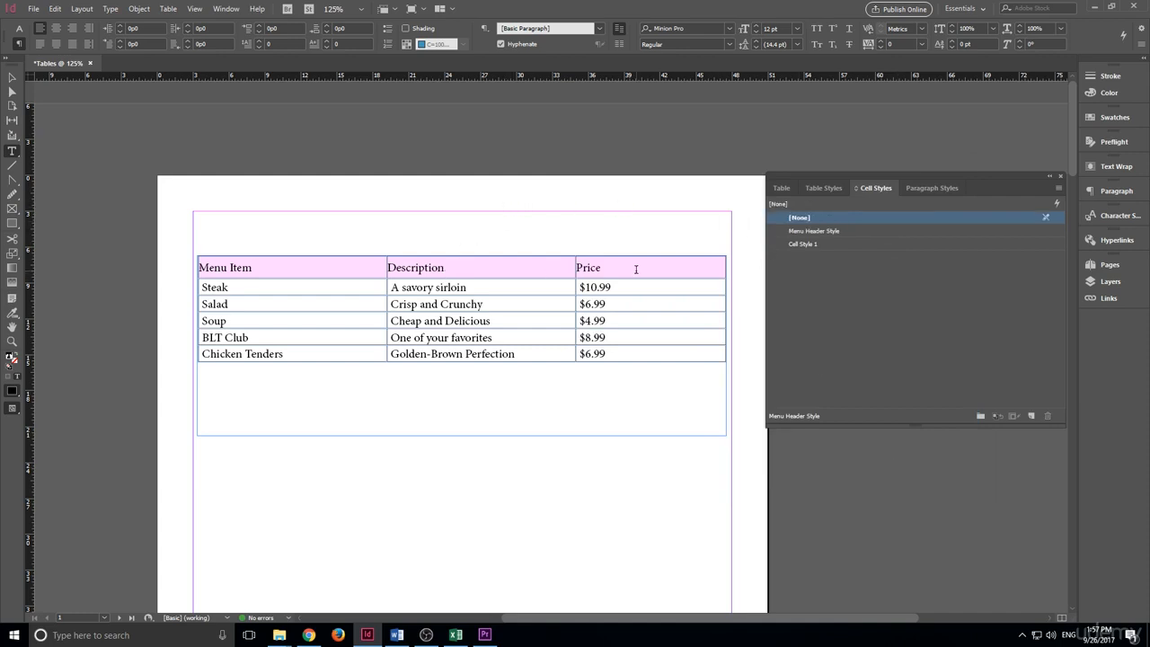
left_click(365, 269)
left_click(916, 188)
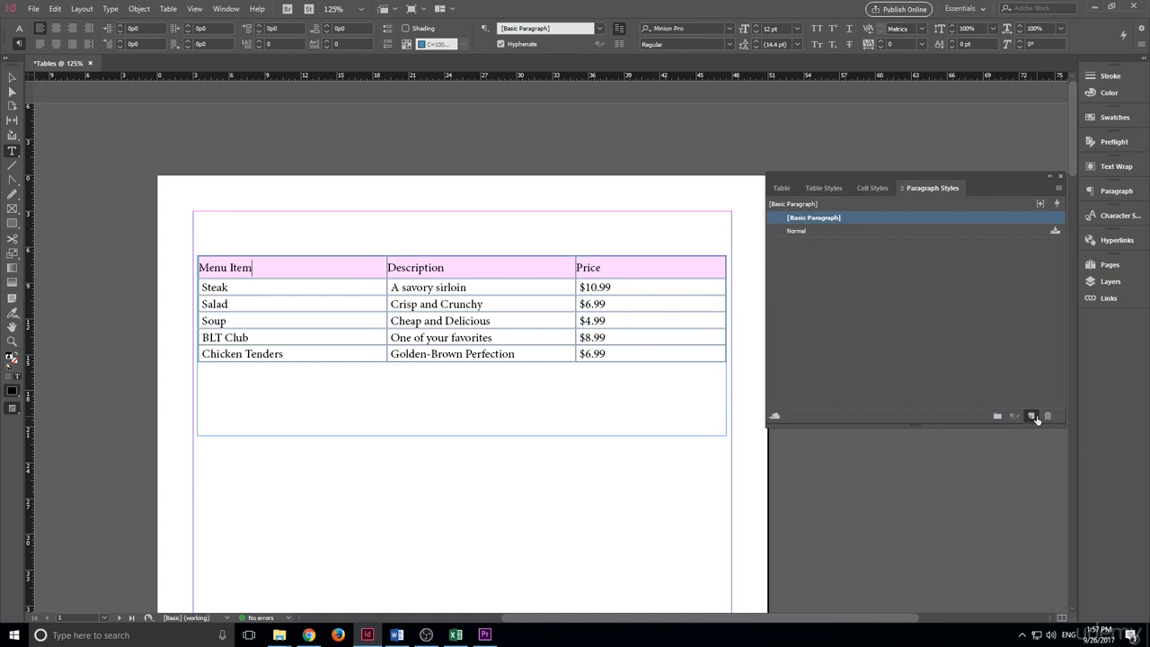
left_click(973, 342)
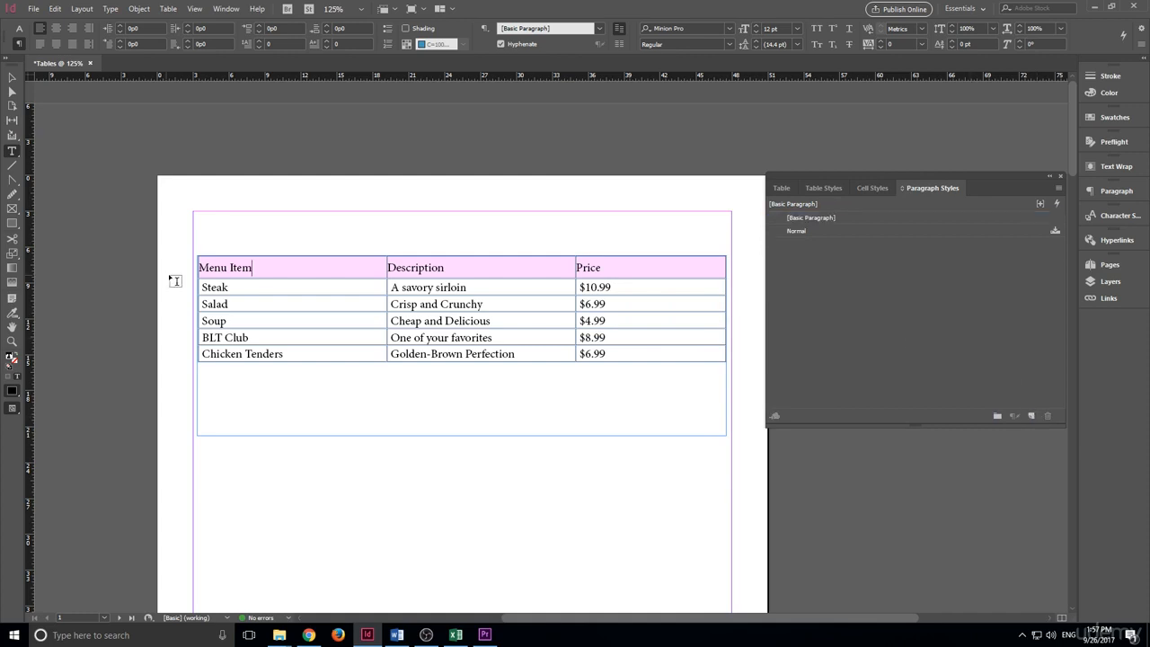
Center the Menu Item, Description and Price header texts one by one with direct paragraph alignment.
left_click(247, 268)
left_click(56, 28)
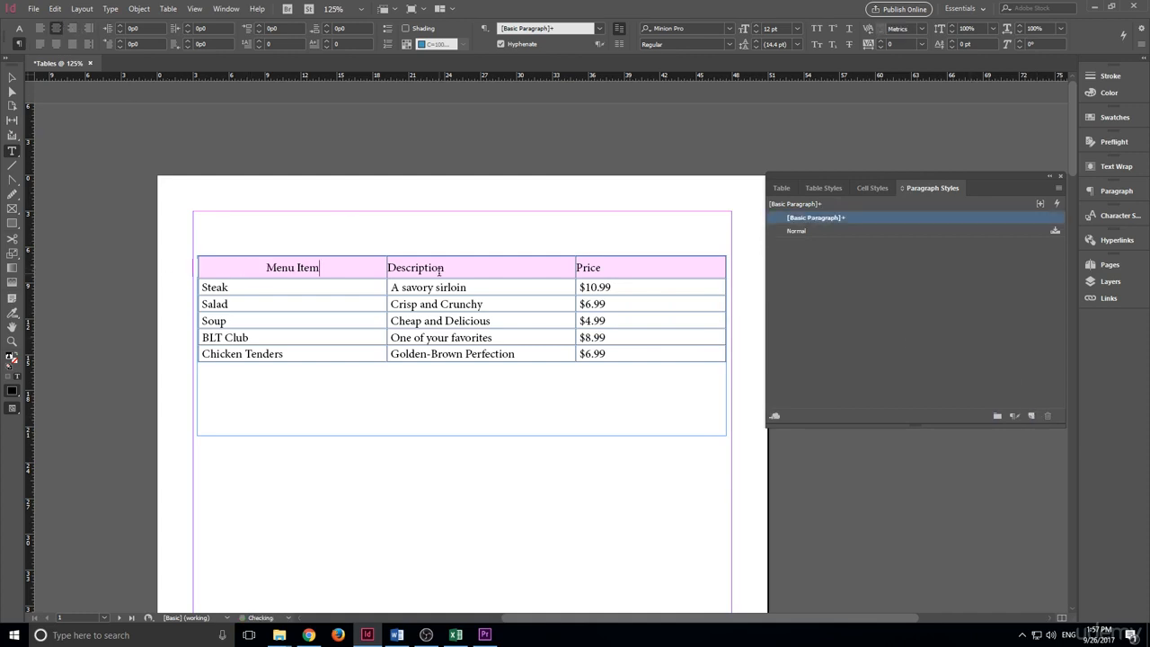
left_click(459, 268)
left_click(55, 28)
left_click(603, 259)
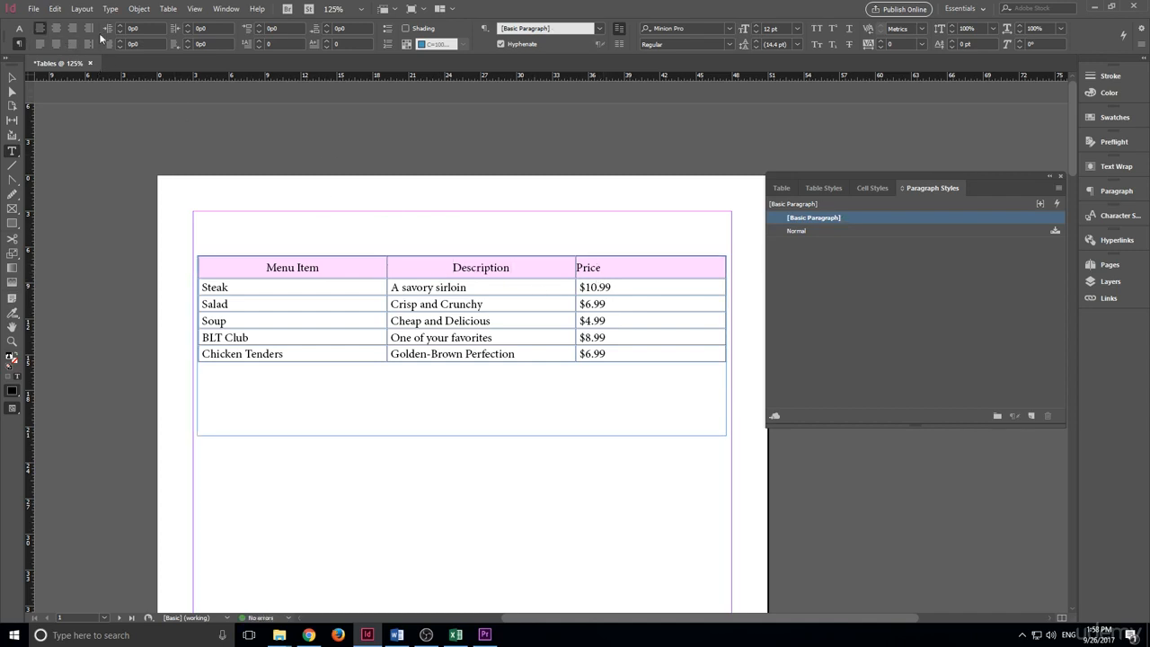
left_click(55, 28)
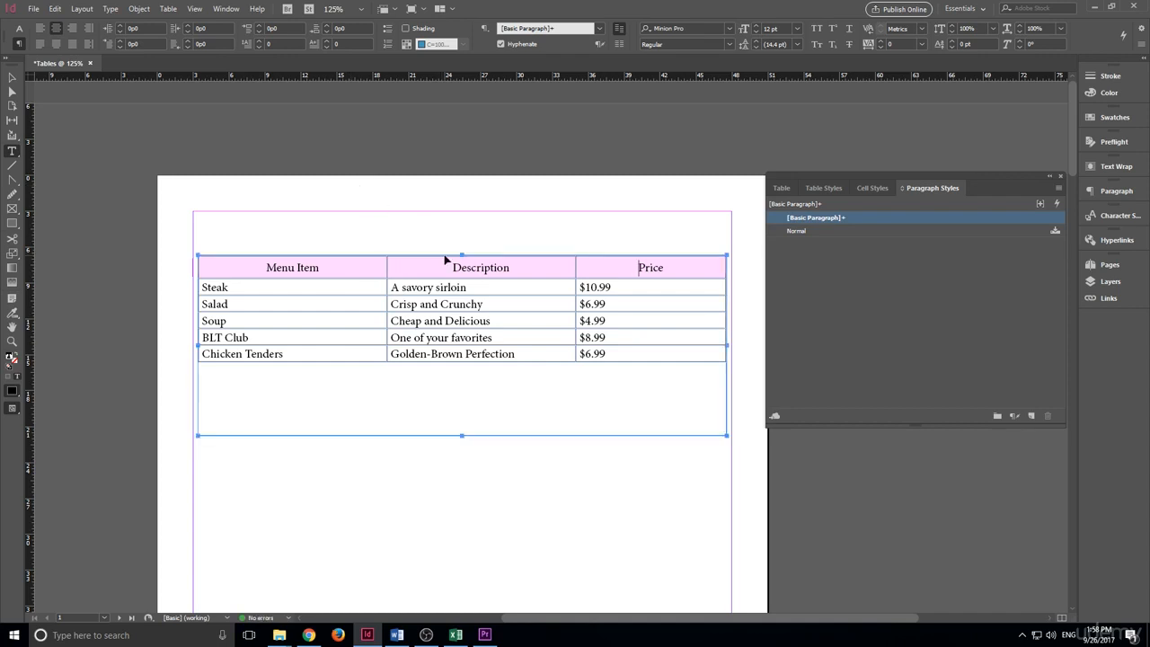
Undo the manual centering of the three header cells.
key("ctrl+z")
key("ctrl+z")
key("ctrl+z")
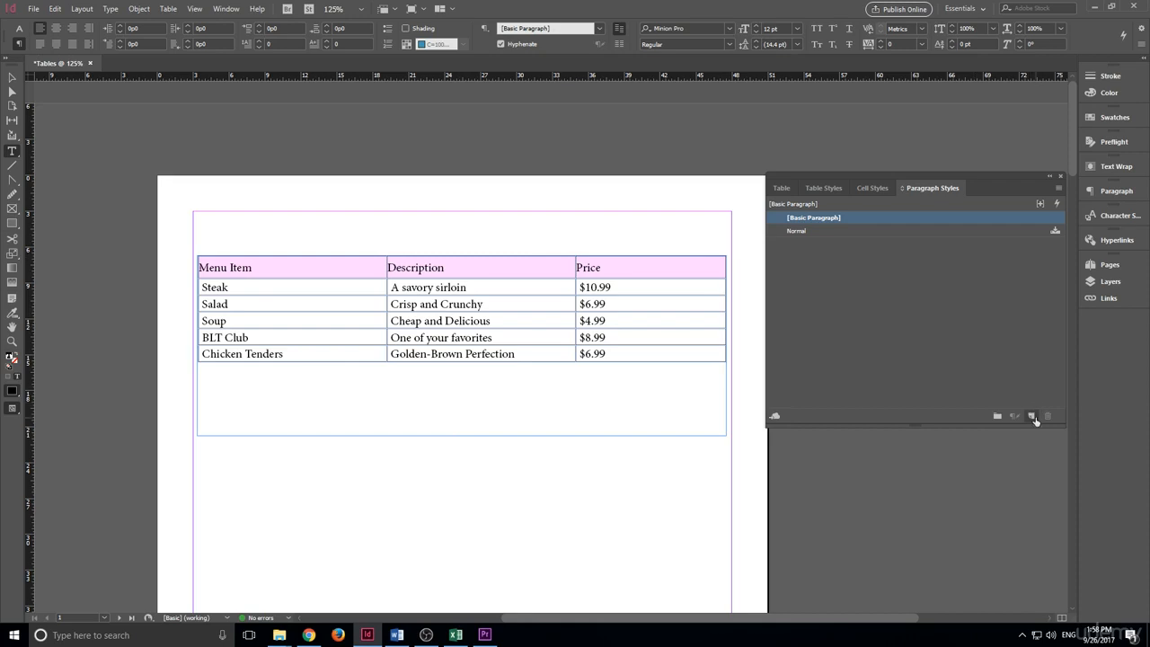
Create a new paragraph style from the Menu Item text and name it Header Text.
left_click(1032, 417)
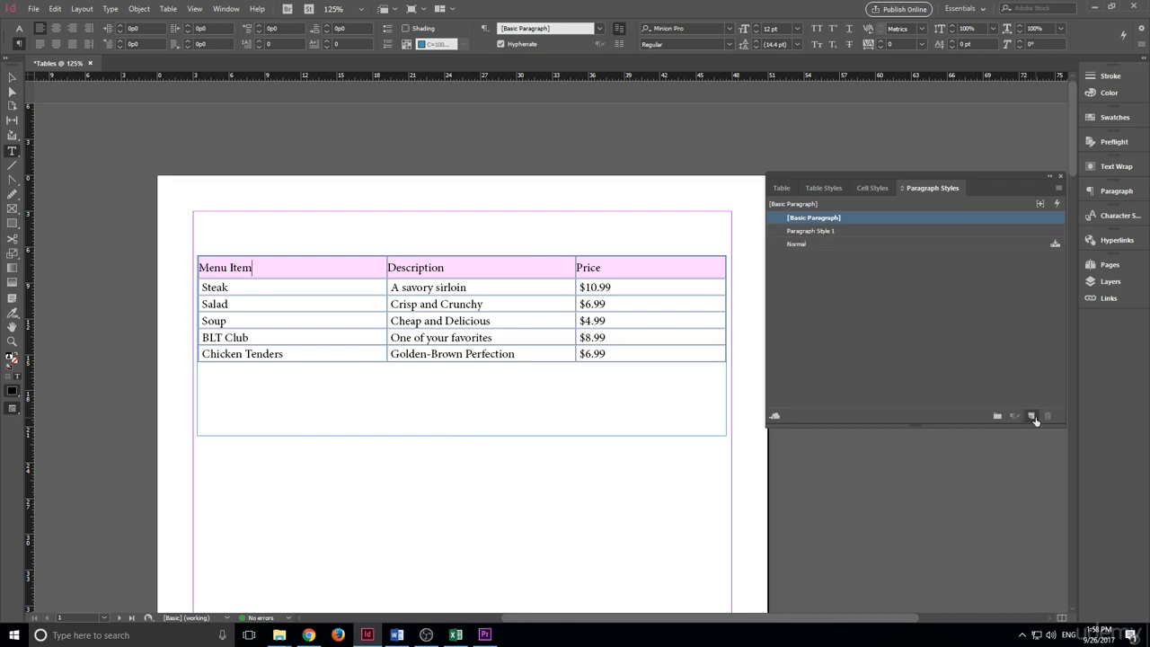
double_click(819, 232)
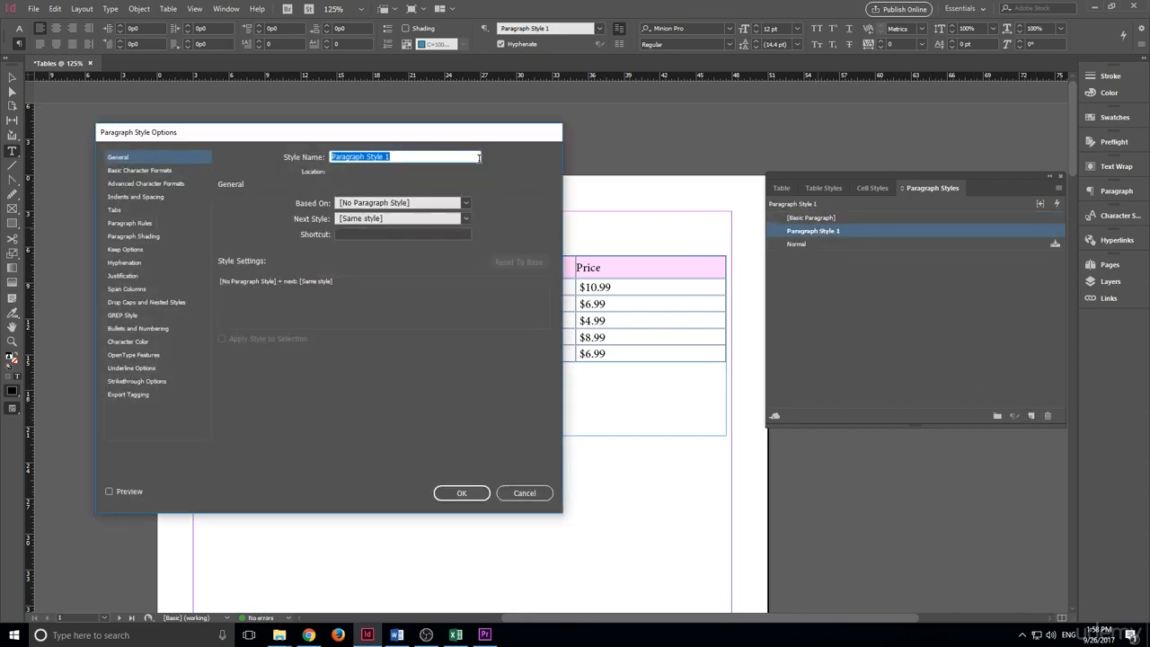
type("Header Text")
left_click_drag(346, 135, 435, 128)
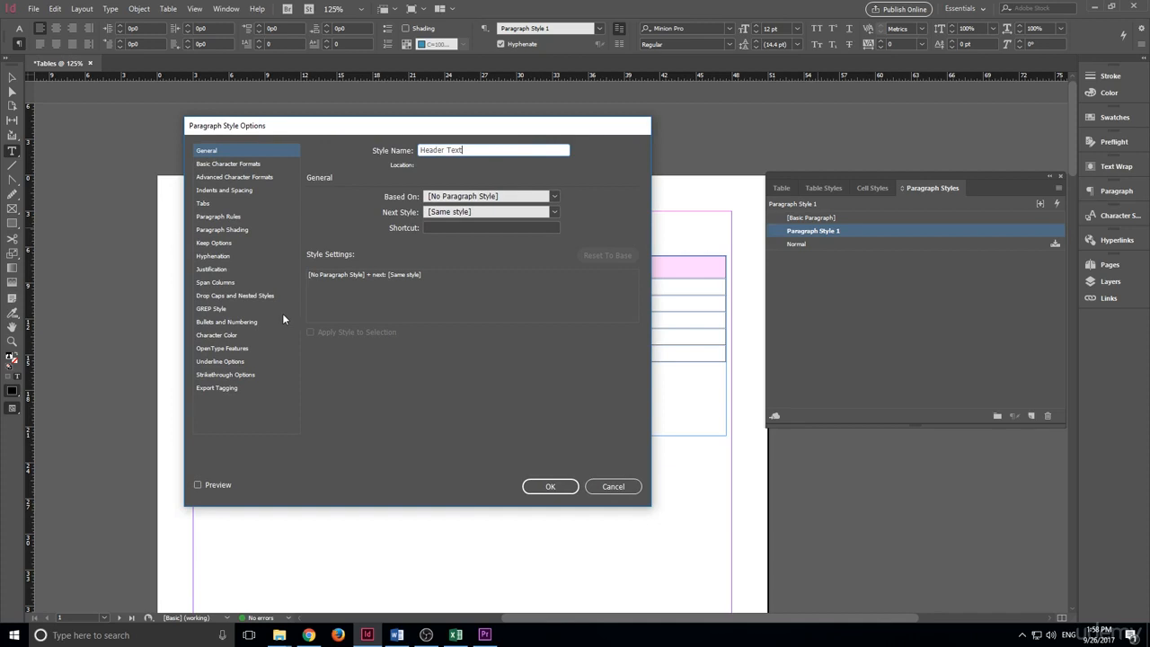
Set the Header Text style's font style to Bold Cond and its alignment to Center.
left_click(257, 163)
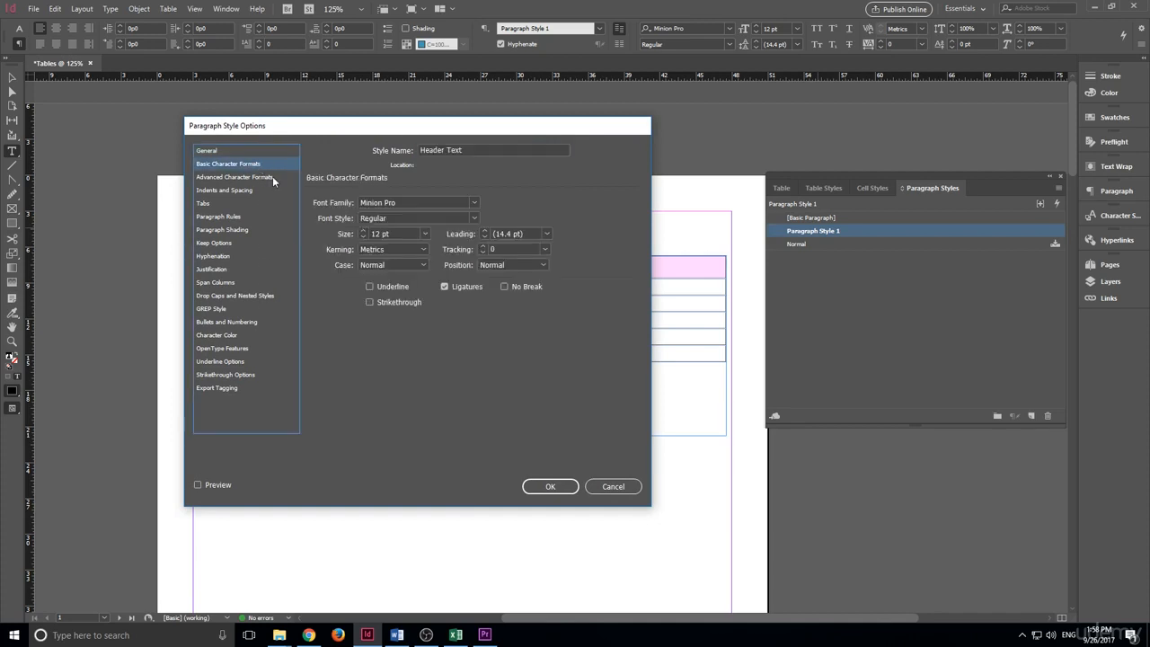
left_click(477, 220)
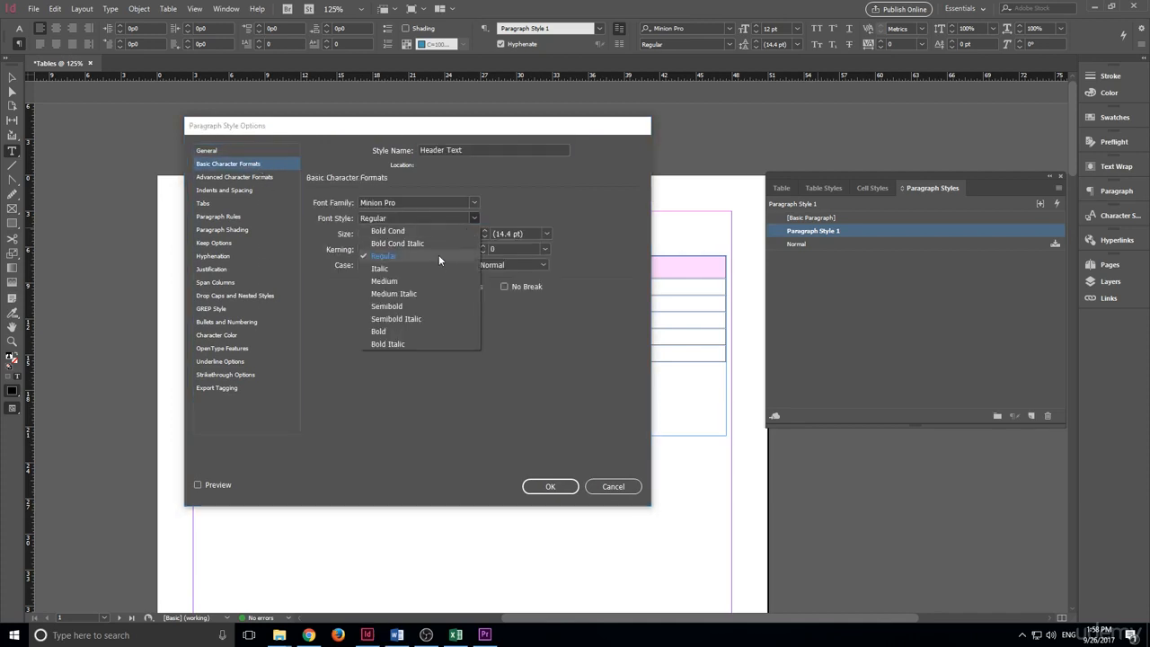
left_click(433, 235)
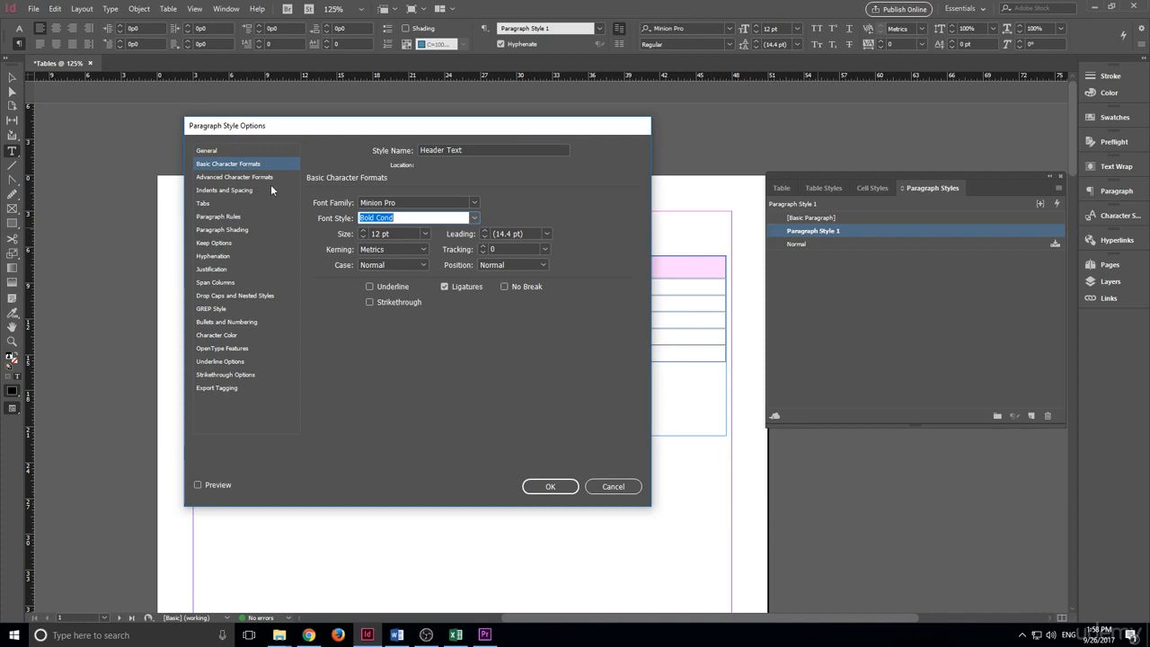
left_click(271, 186)
left_click(398, 202)
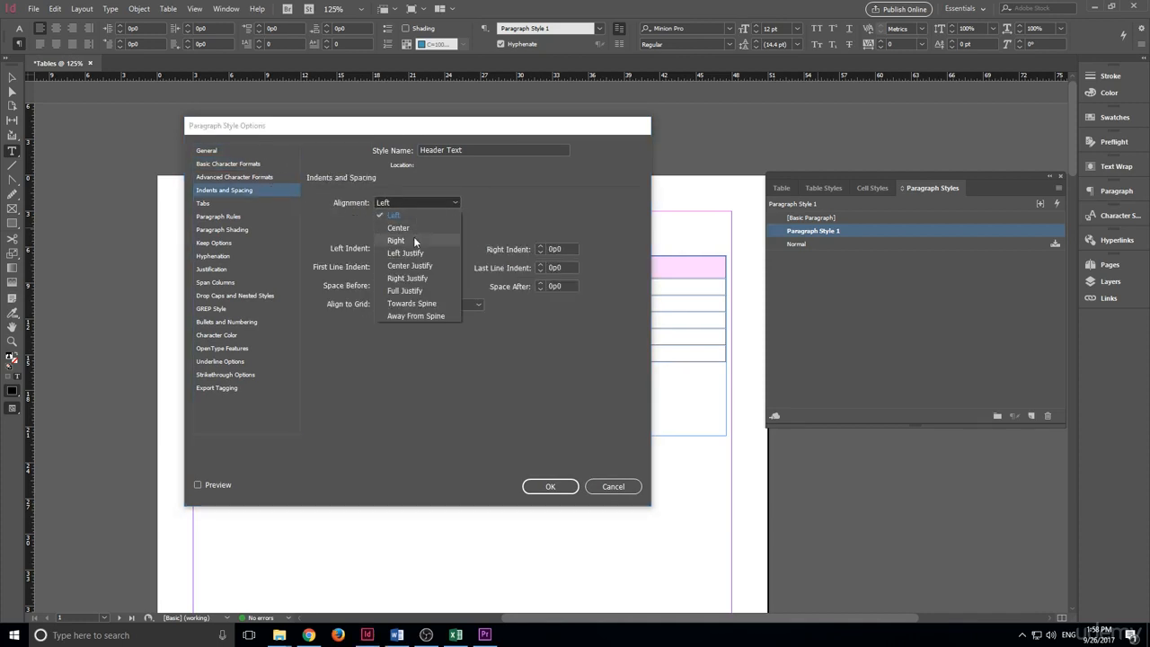
left_click(412, 227)
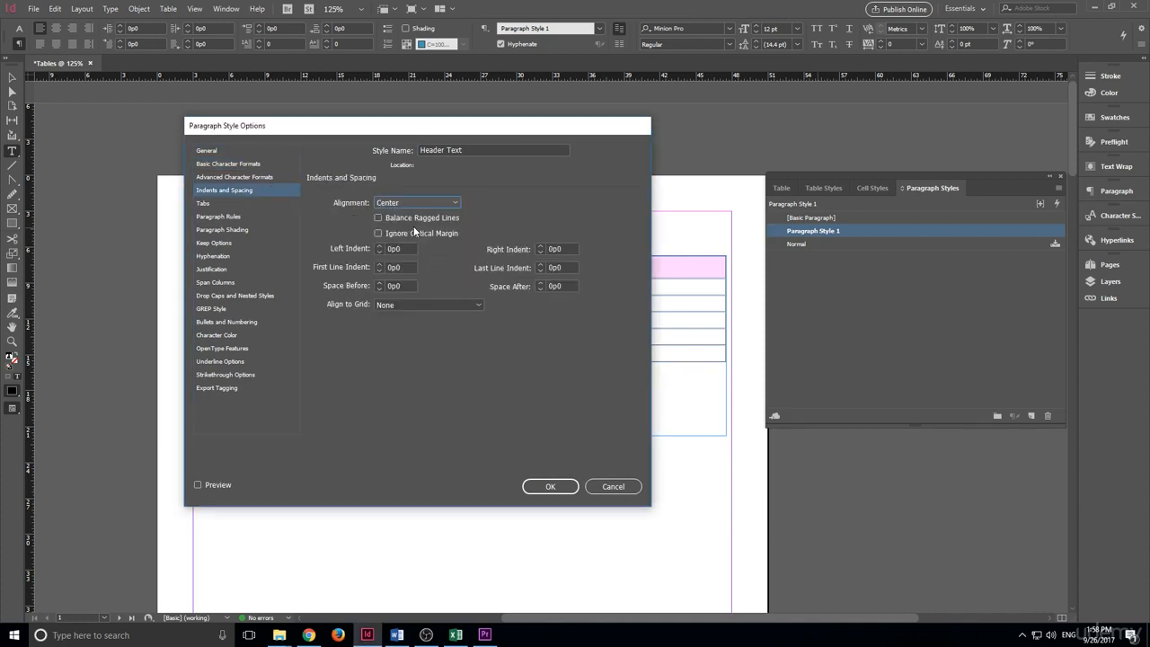
Review the Header Text style's font and alignment settings, keep Bold Cond as the font style, and save the paragraph style.
left_click(284, 174)
left_click(289, 163)
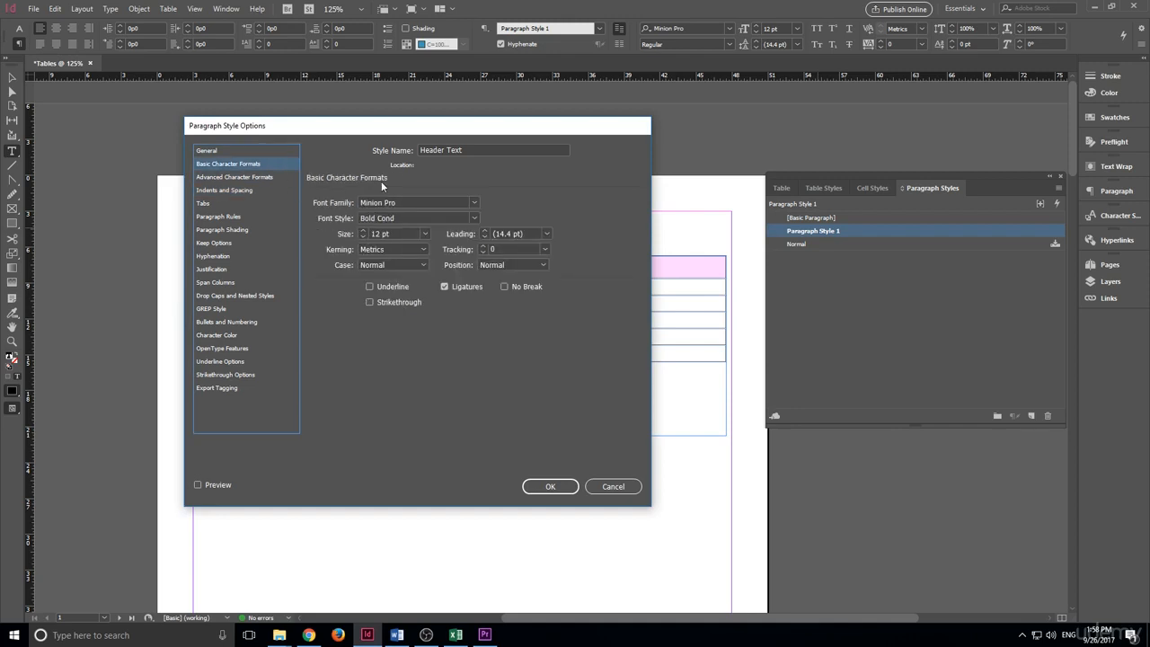
left_click(411, 217)
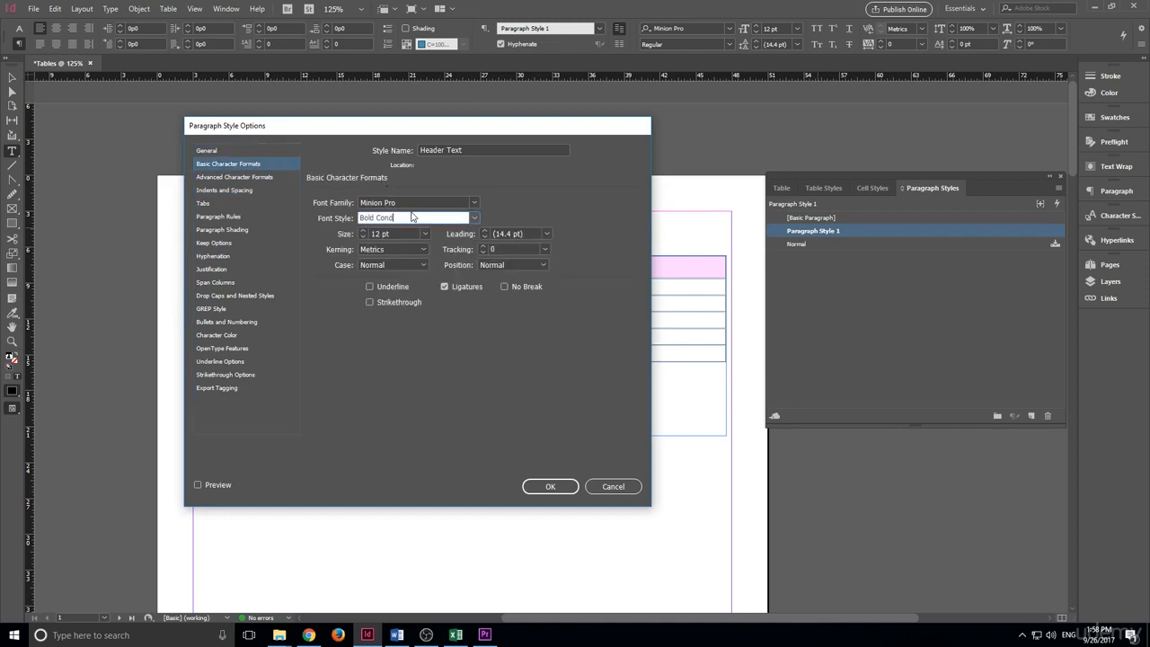
left_click(474, 203)
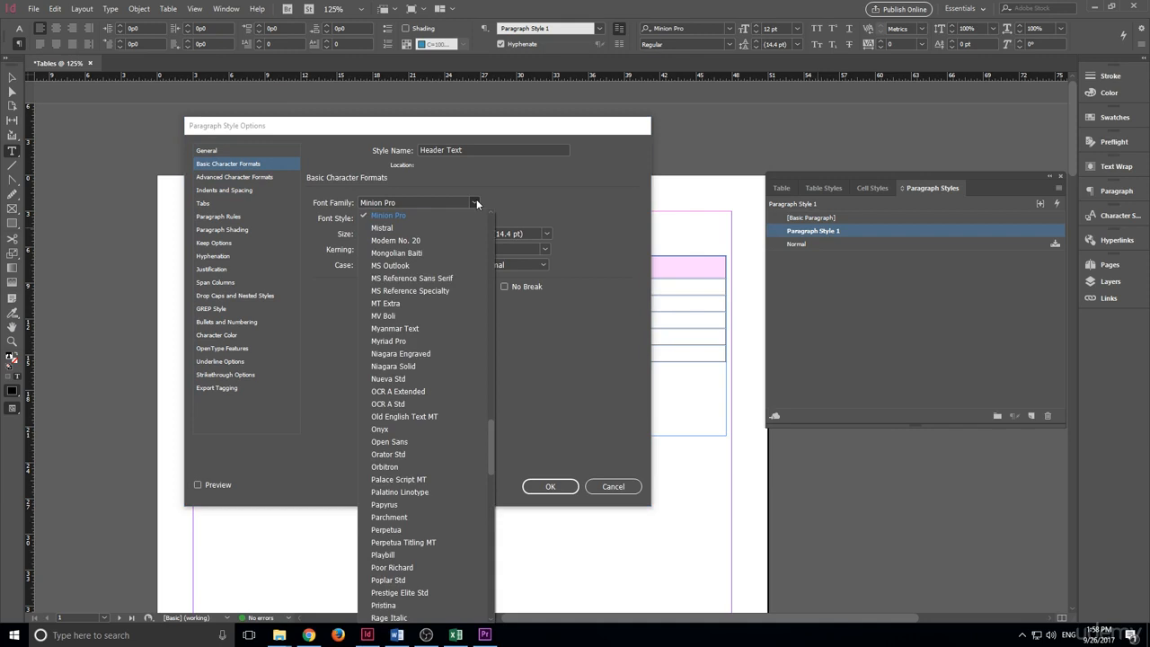
left_click(476, 204)
left_click(475, 218)
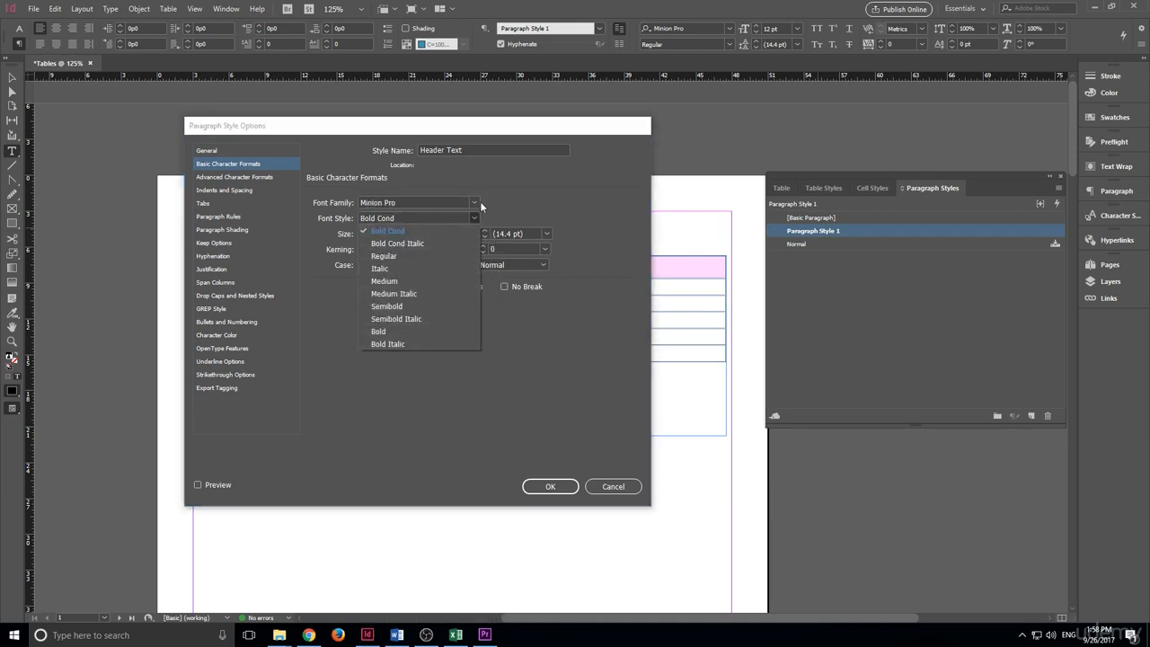
left_click(386, 231)
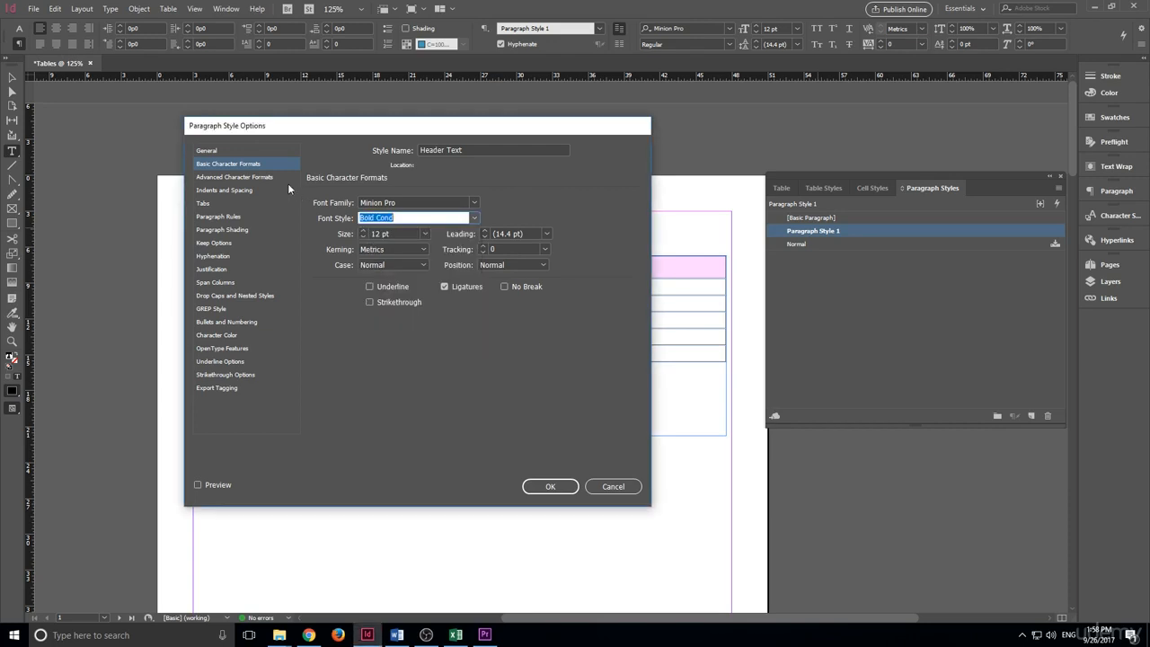
left_click(248, 191)
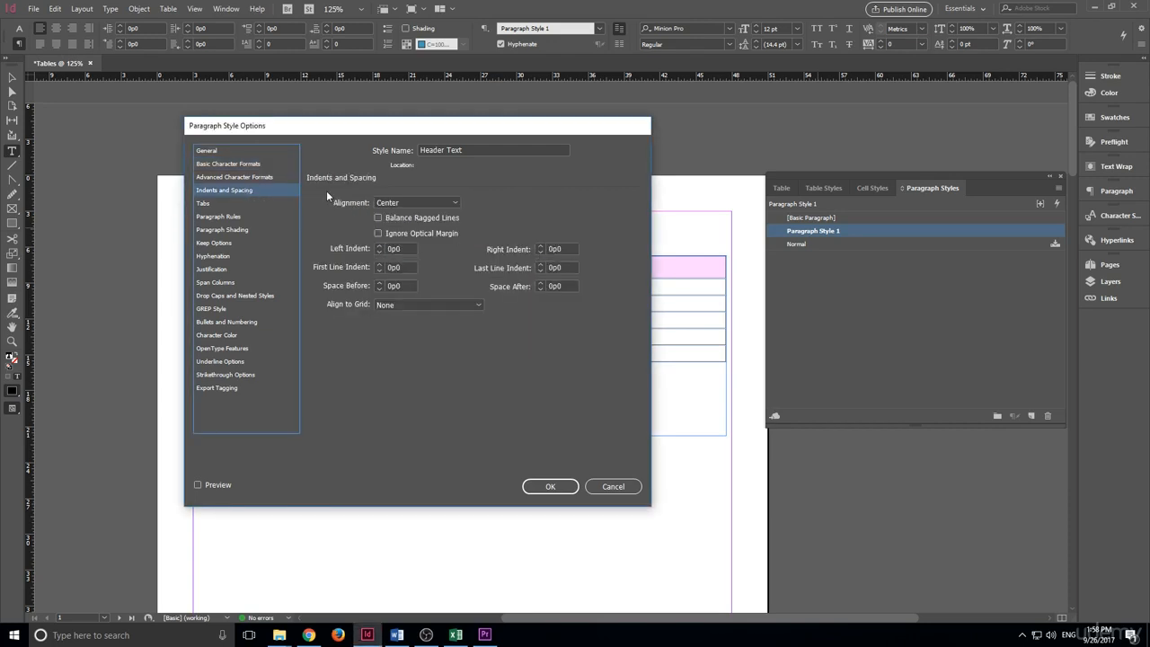
left_click(574, 491)
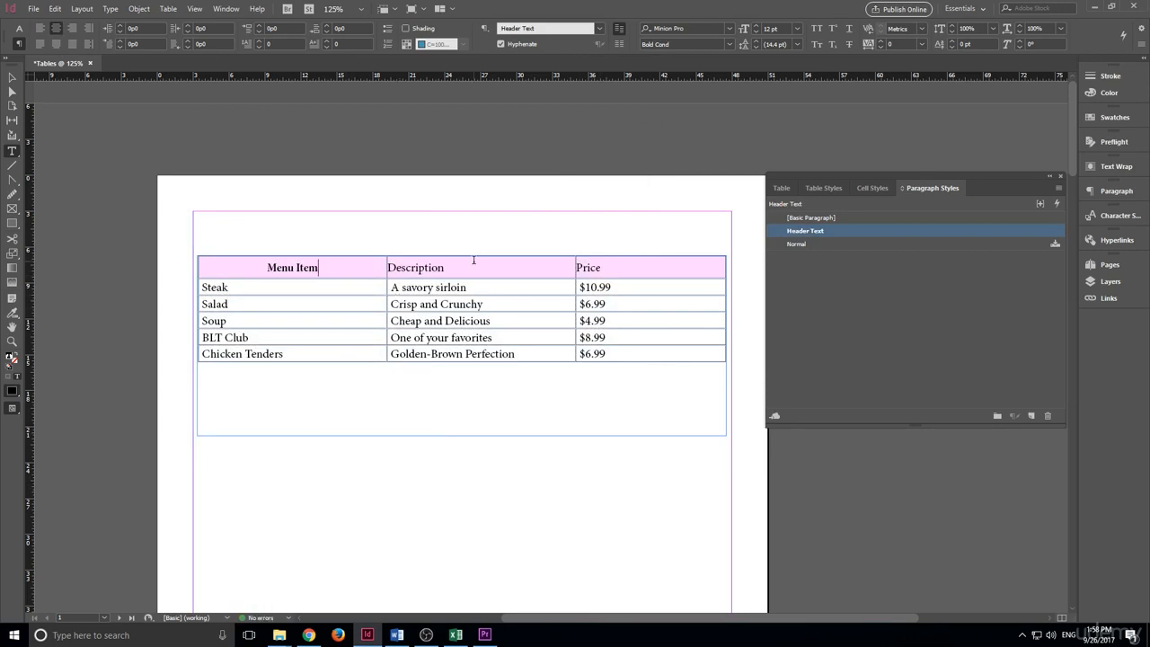
Apply the Header Text paragraph style to the Description and Price header cells.
left_click(472, 261)
left_click(809, 231)
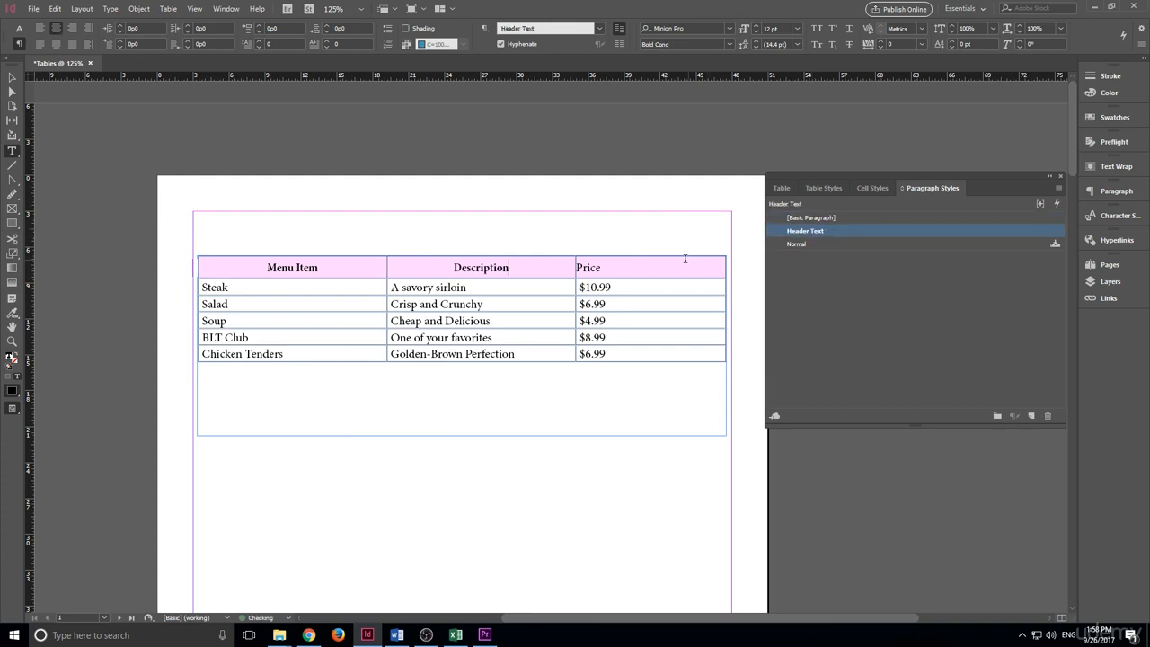
left_click(685, 258)
left_click(822, 233)
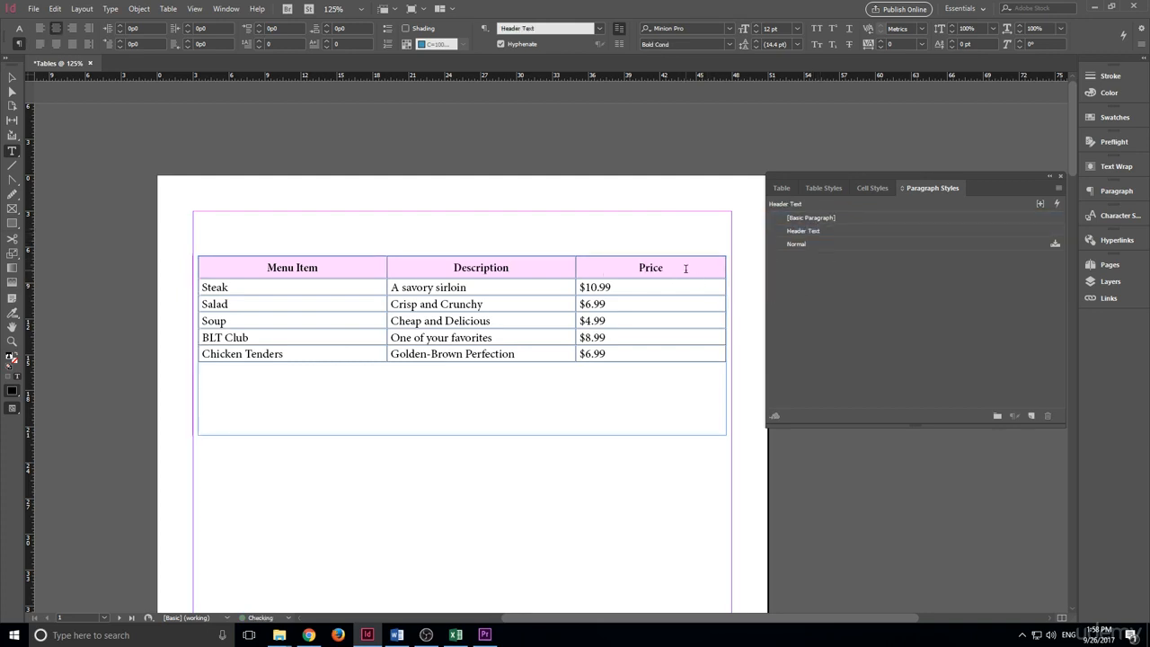
Change the Header Text style's font family to MS Reference Sans Serif and save the paragraph style.
double_click(841, 232)
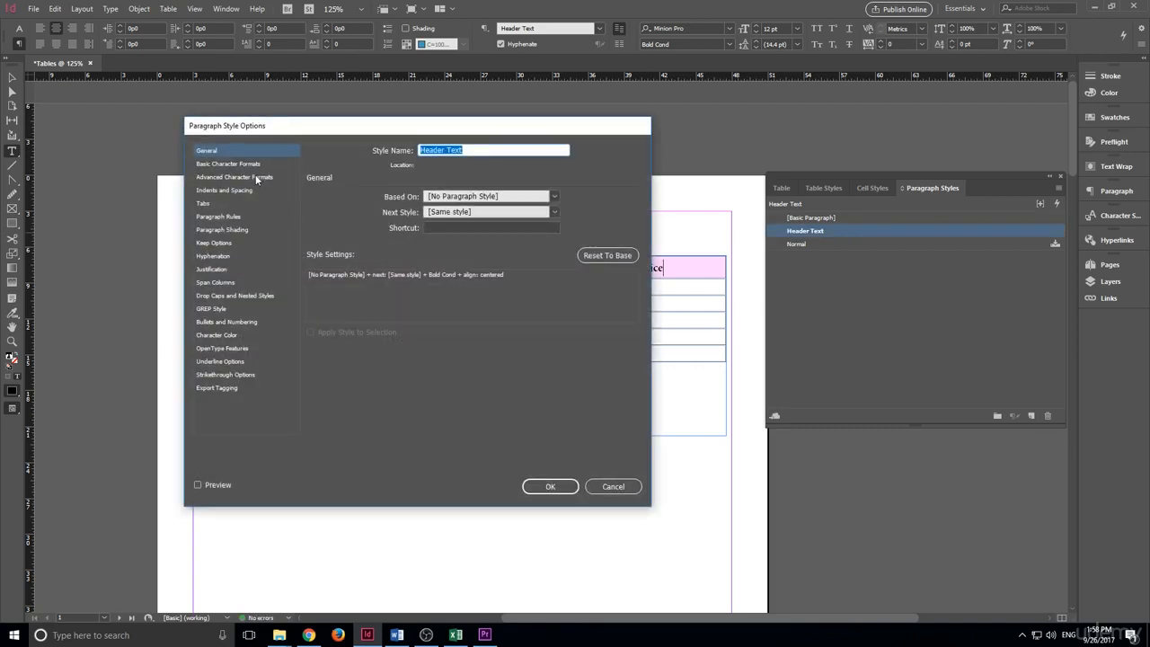
left_click(235, 164)
left_click(257, 177)
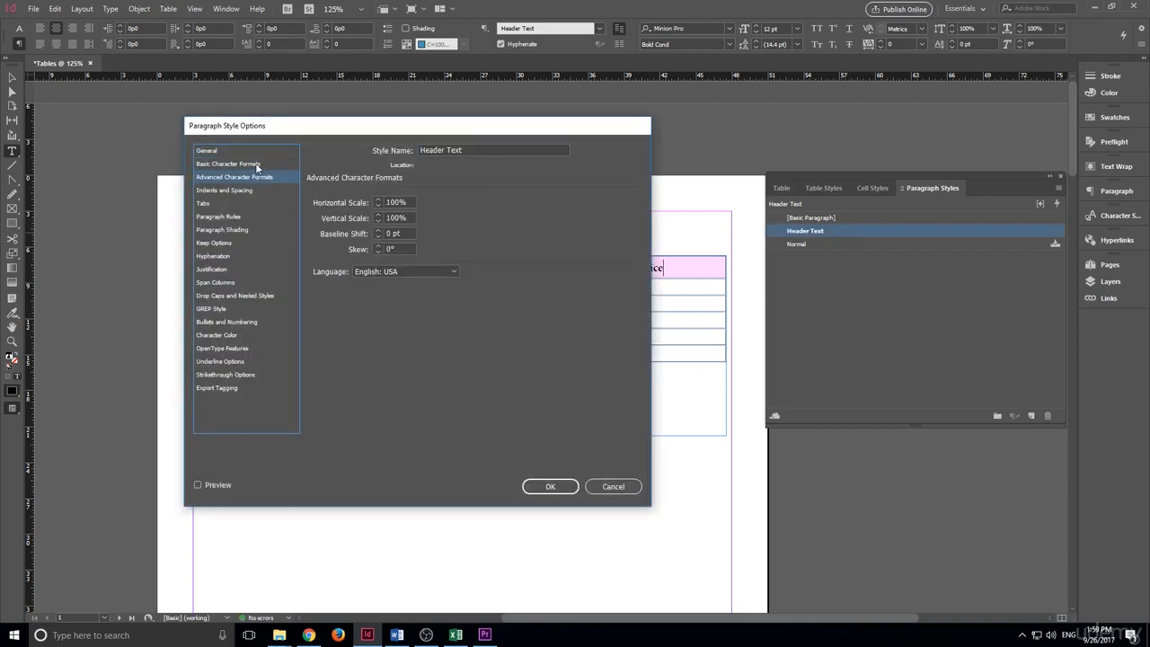
left_click(259, 165)
left_click(476, 203)
left_click(418, 277)
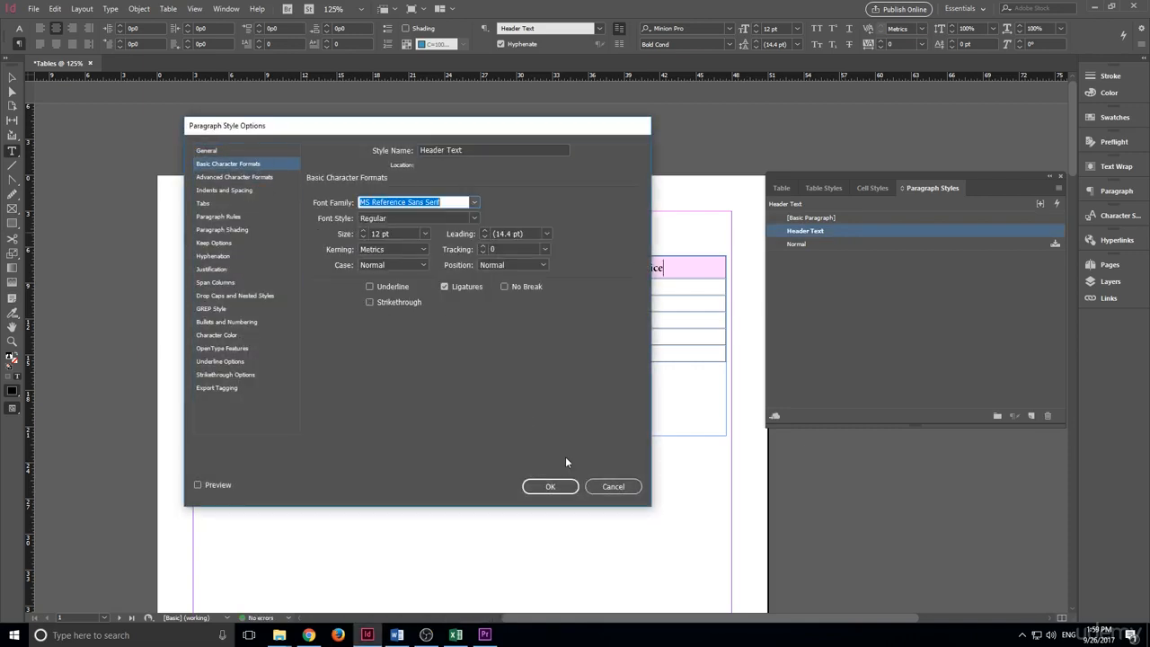
left_click(547, 486)
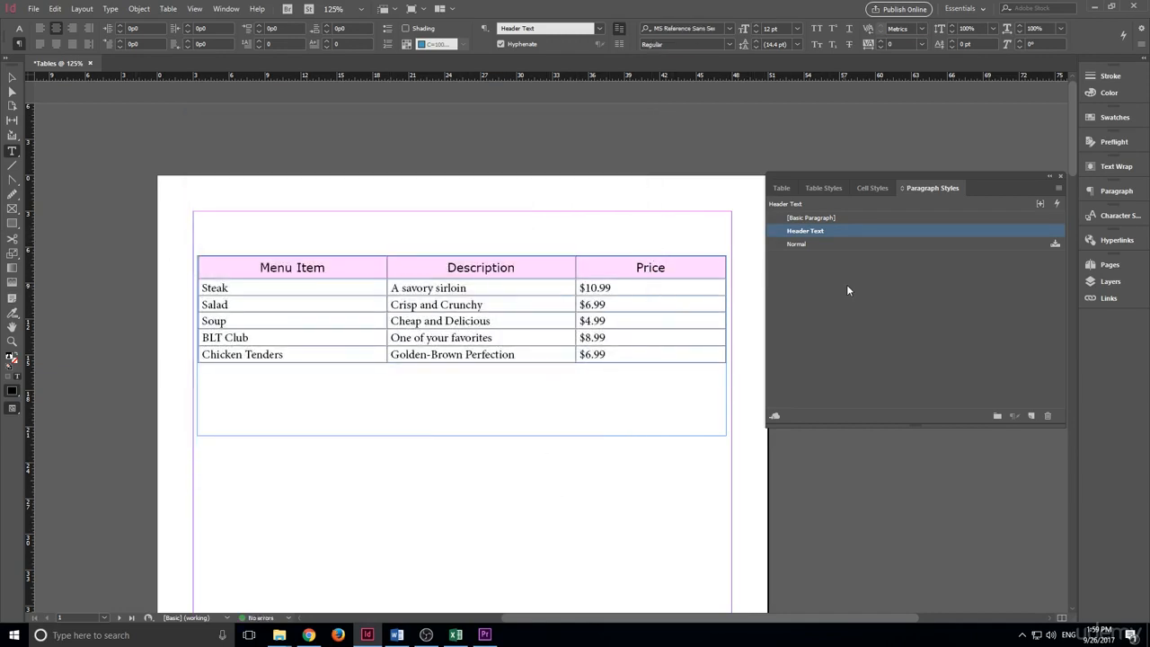
Open the Menu table style's options for editing.
left_click(879, 275)
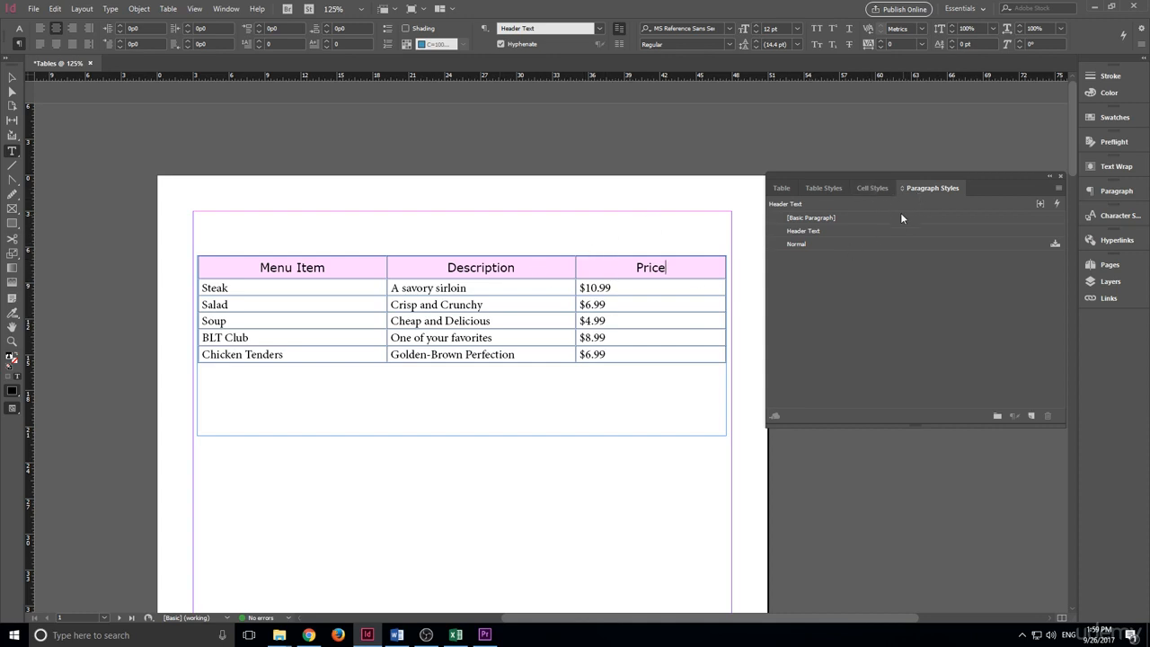
left_click(873, 190)
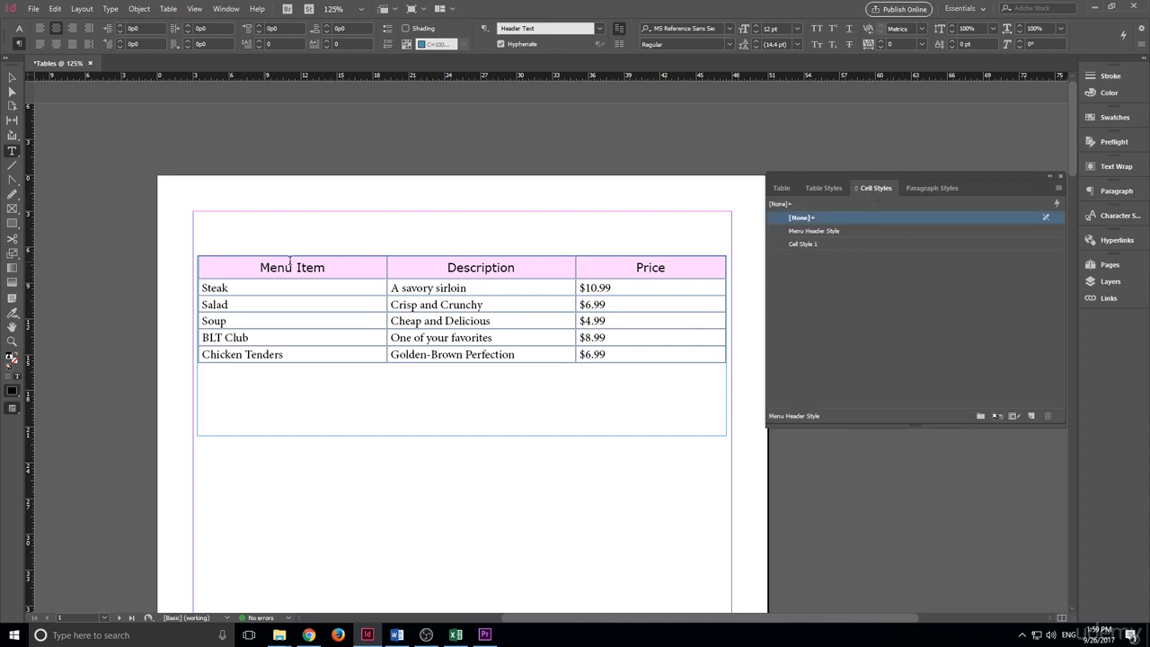
left_click(829, 187)
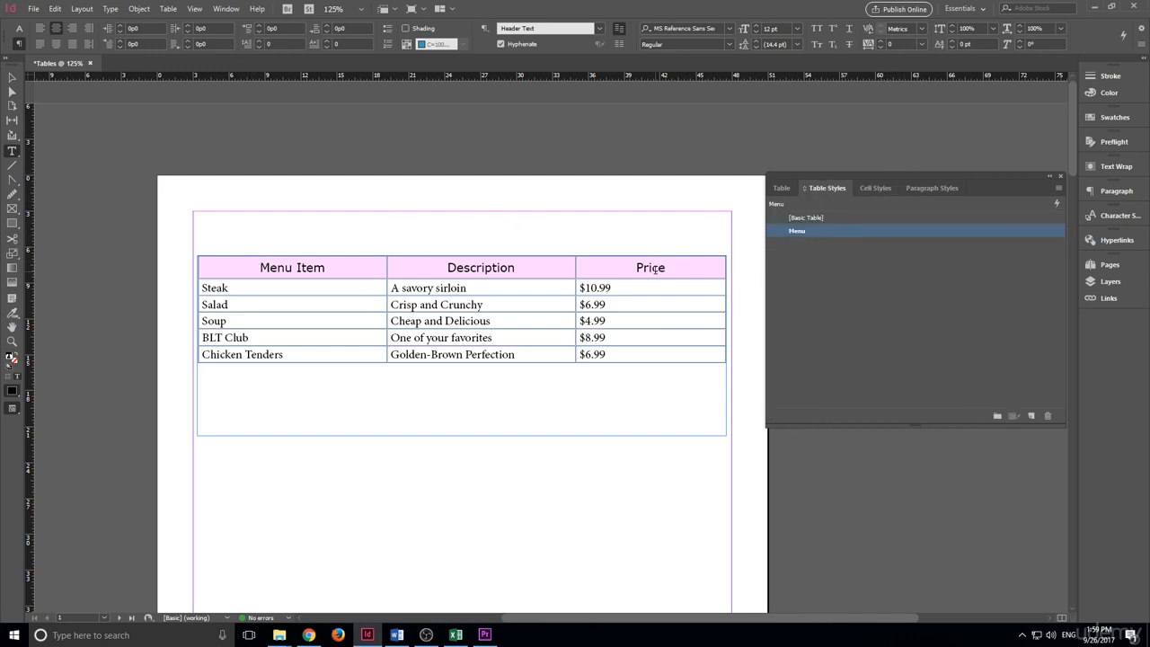
double_click(867, 231)
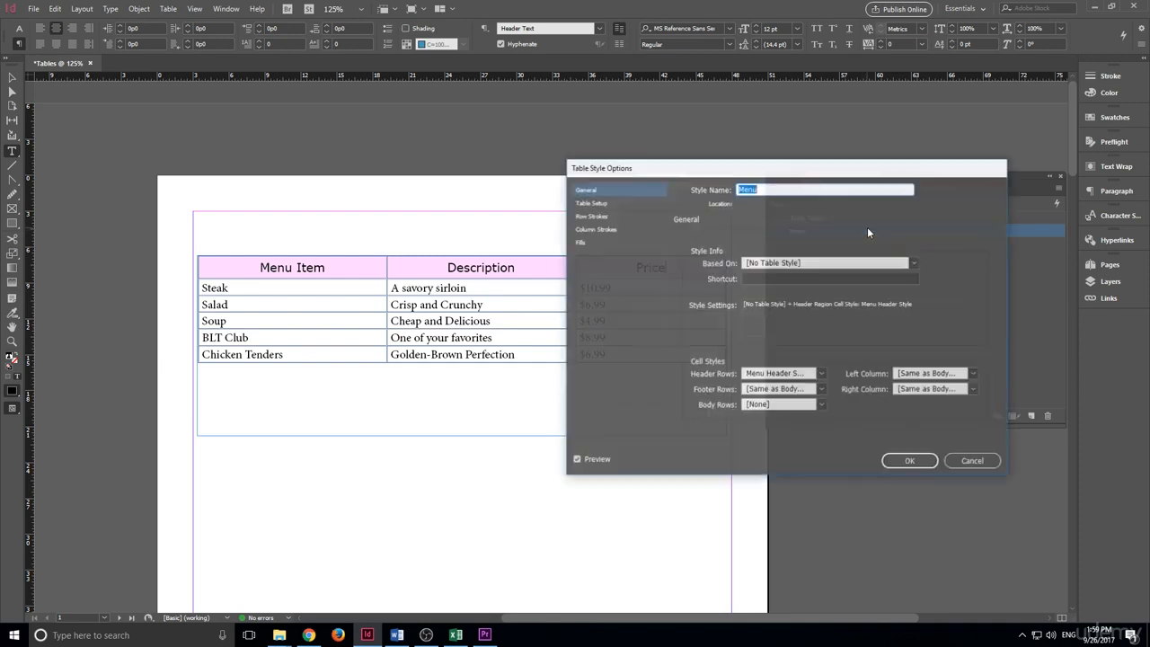
left_click_drag(738, 160, 796, 107)
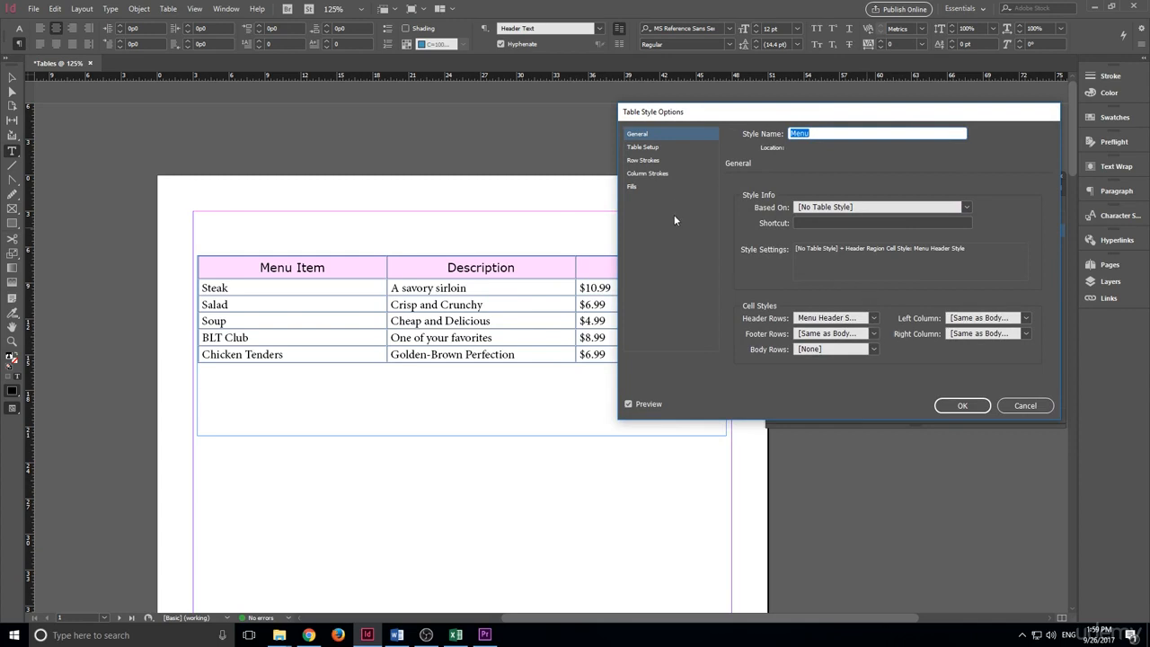
Set the Menu style's table border to a 2 pt weight with the Thin - Thick stroke type.
left_click(642, 147)
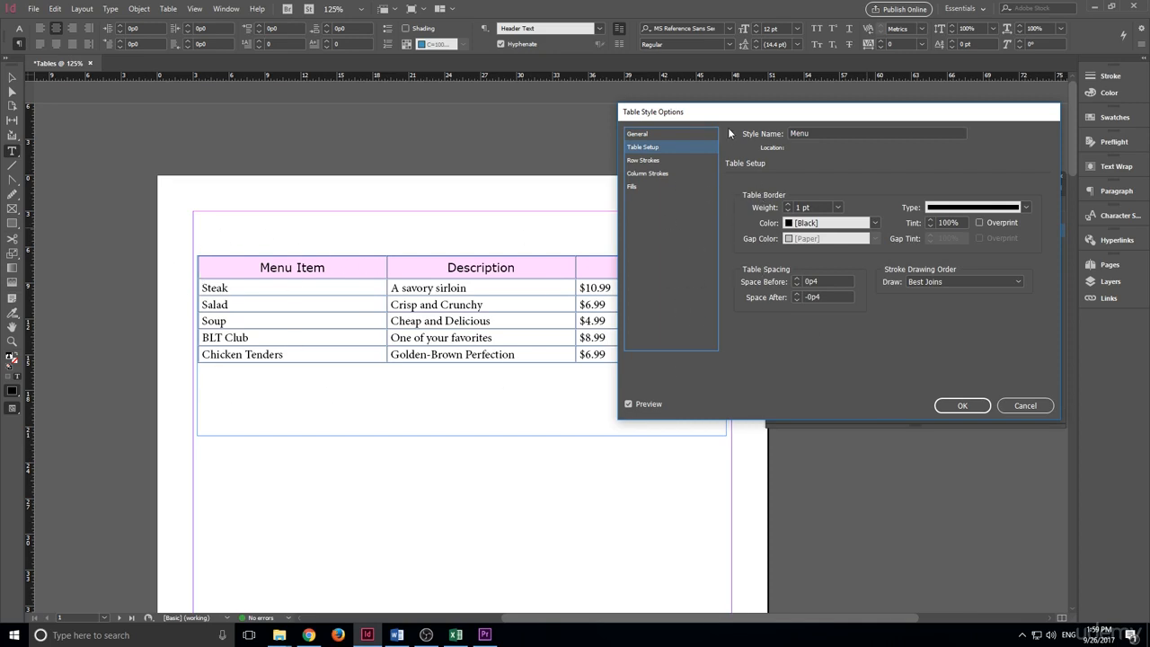
left_click_drag(770, 111, 846, 111)
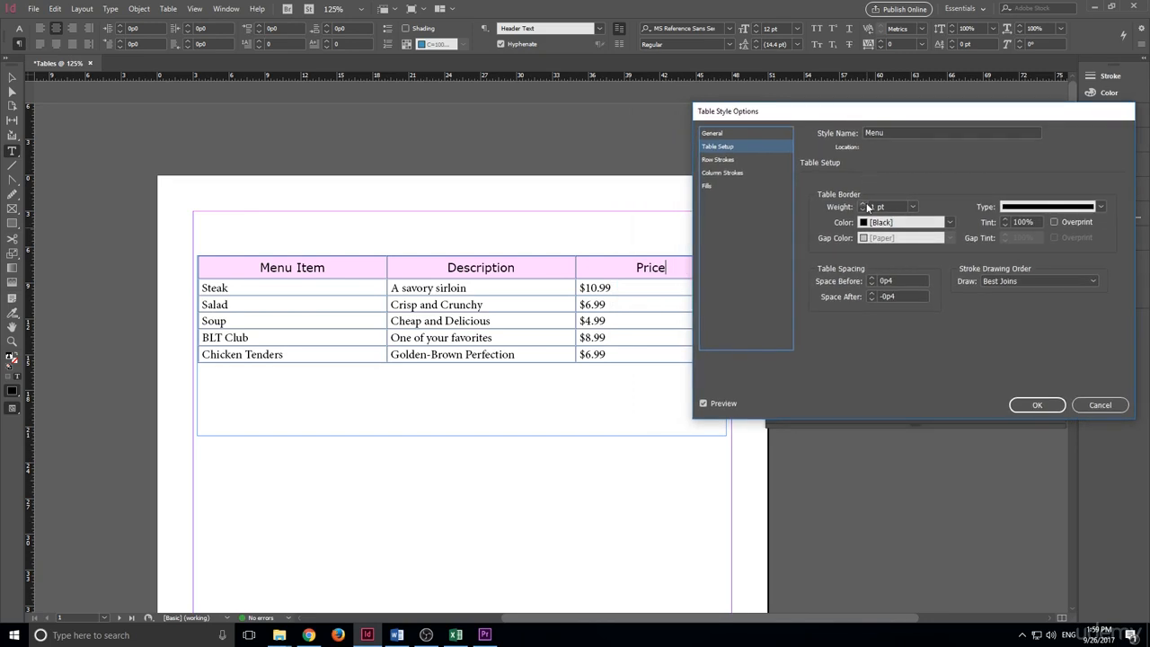
left_click(863, 204)
left_click(862, 204)
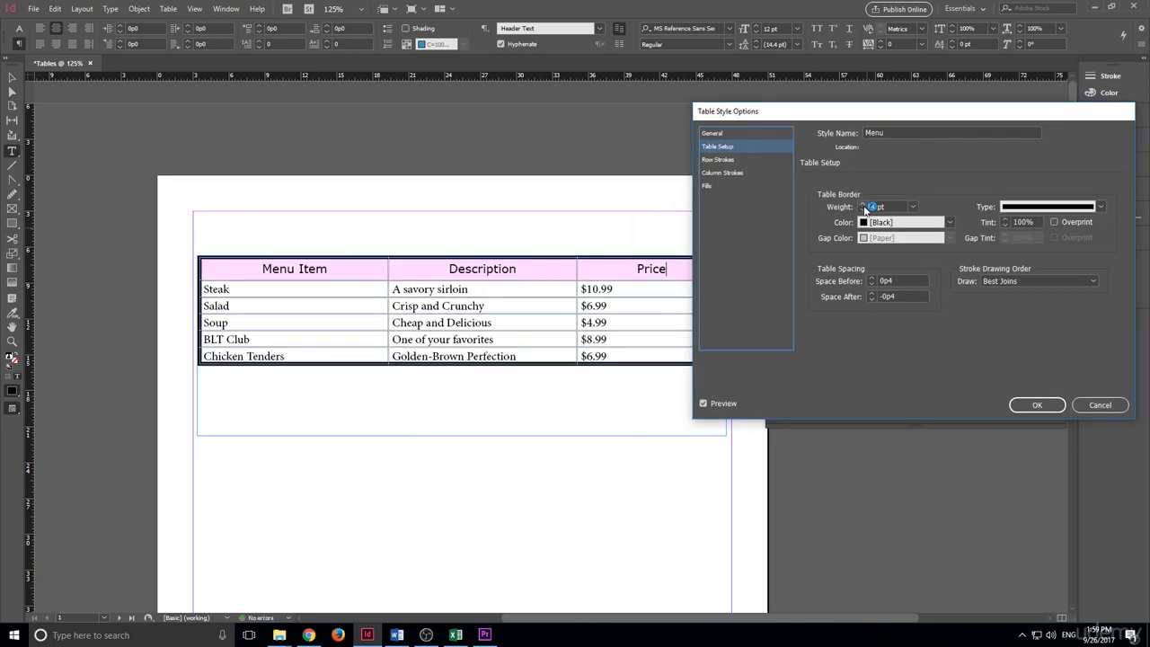
left_click(864, 210)
left_click(864, 209)
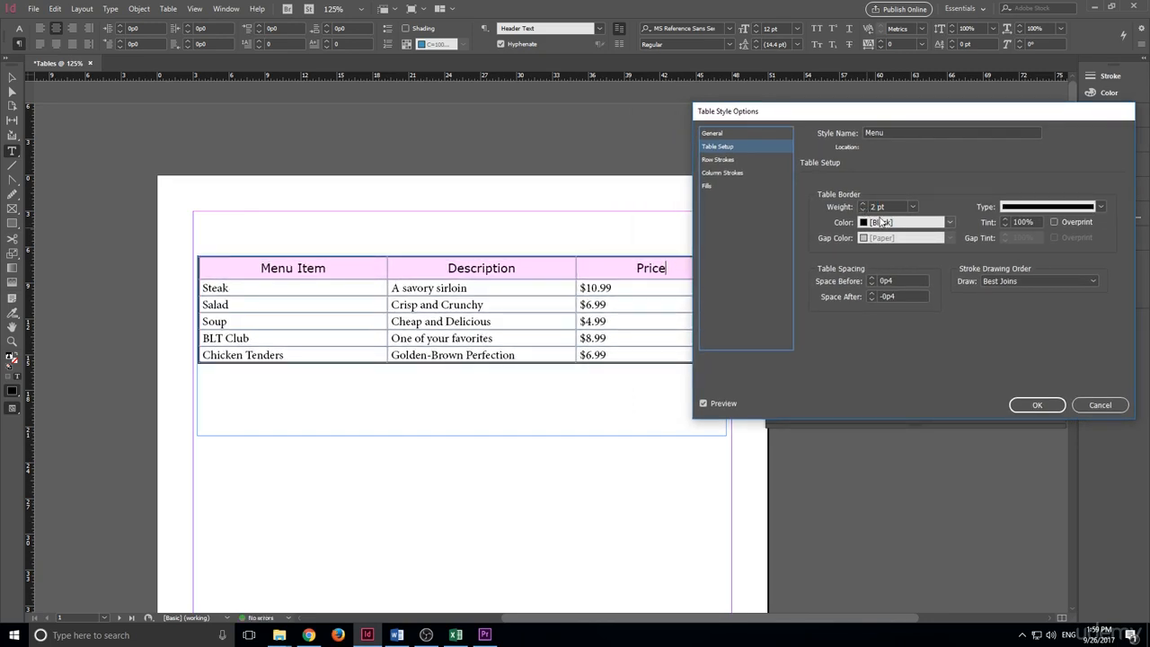
left_click(1101, 206)
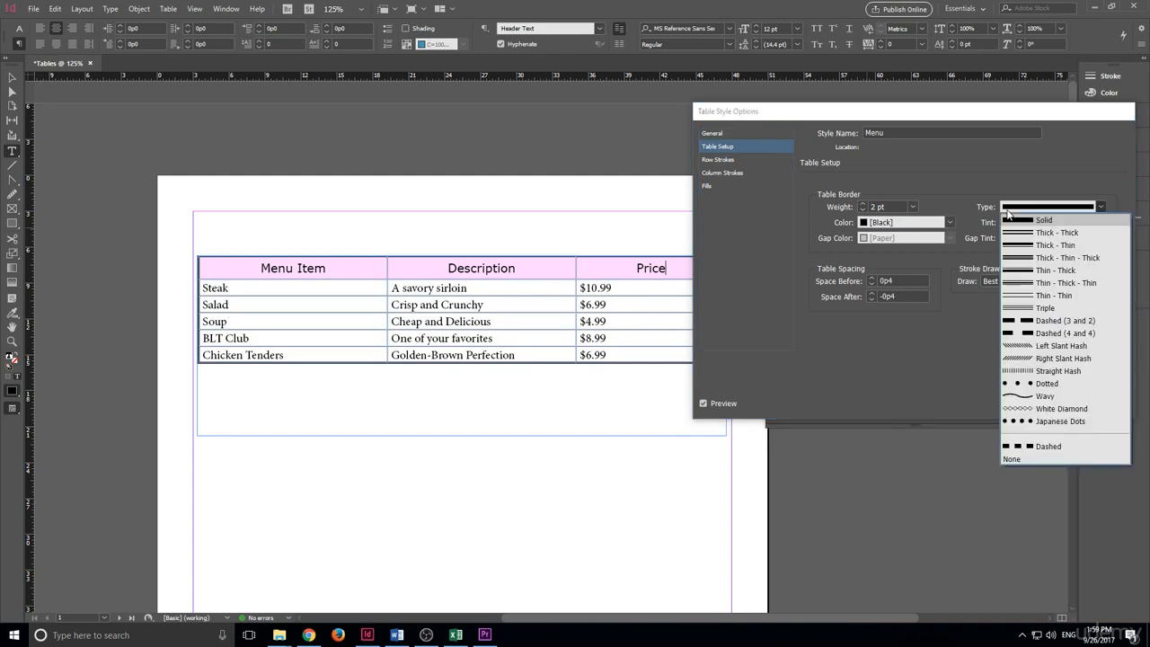
left_click(1021, 270)
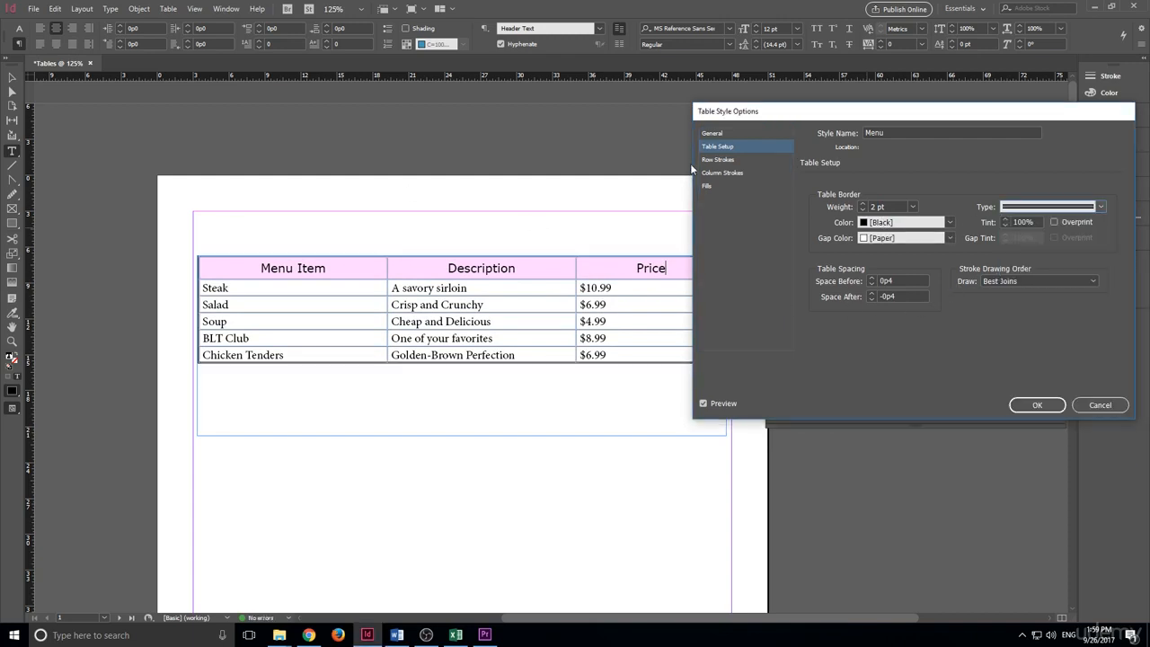
Look through the row and column stroke settings, and set the Menu style's fill pattern to Every Other Row.
left_click(719, 159)
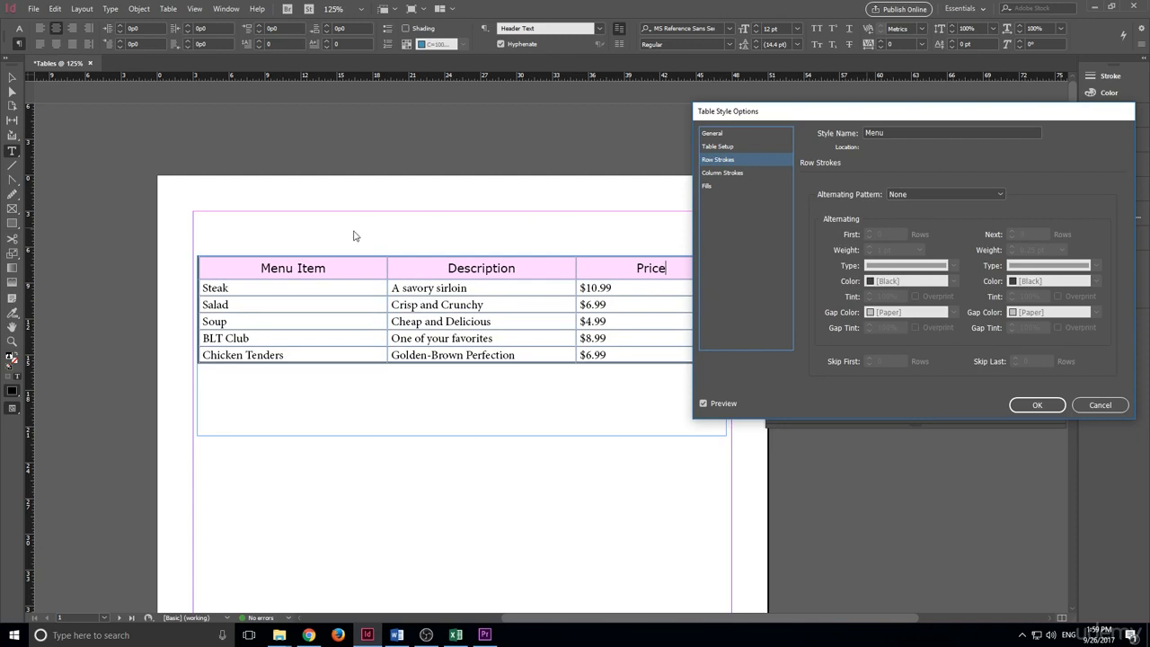
left_click(752, 174)
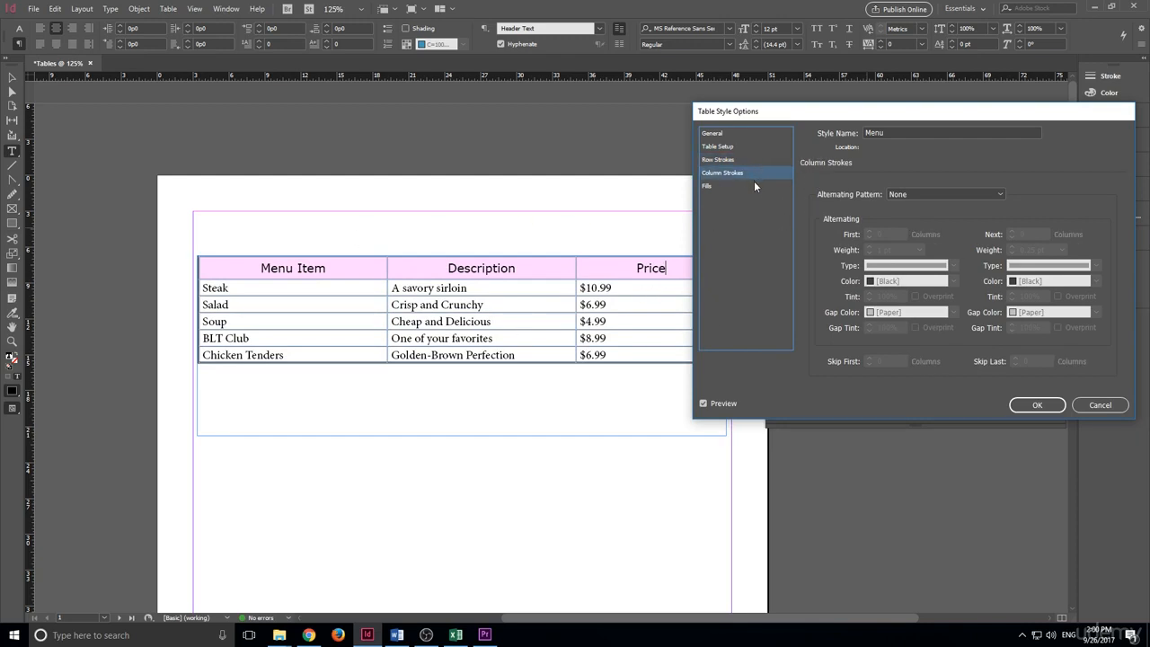
left_click(754, 185)
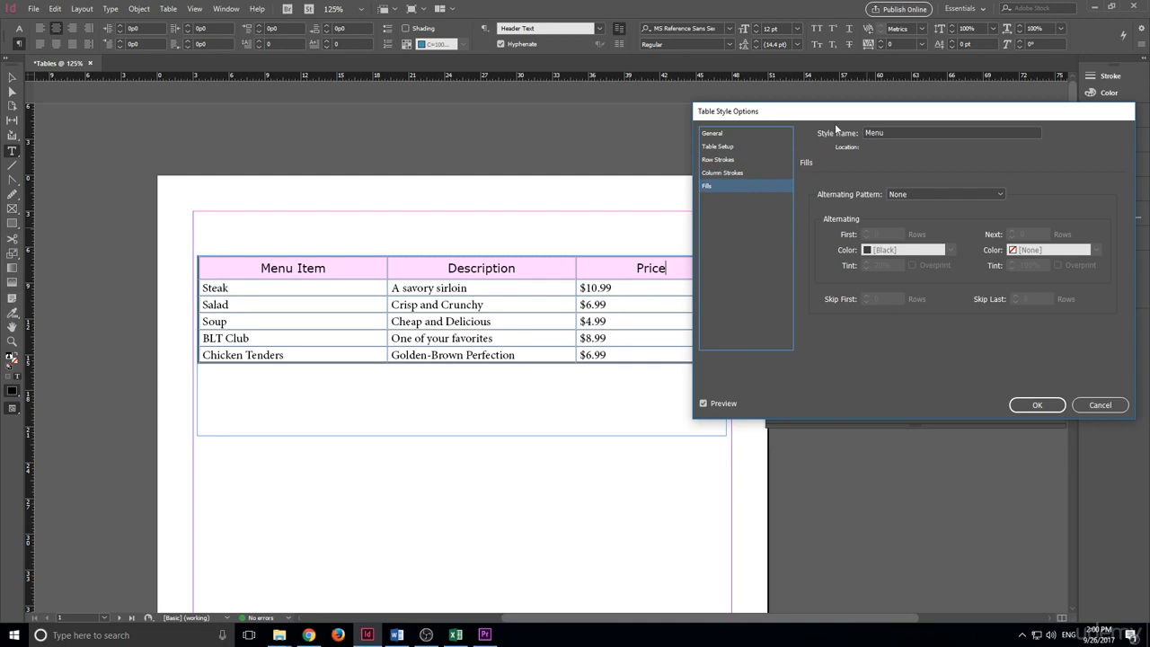
left_click_drag(838, 116, 872, 167)
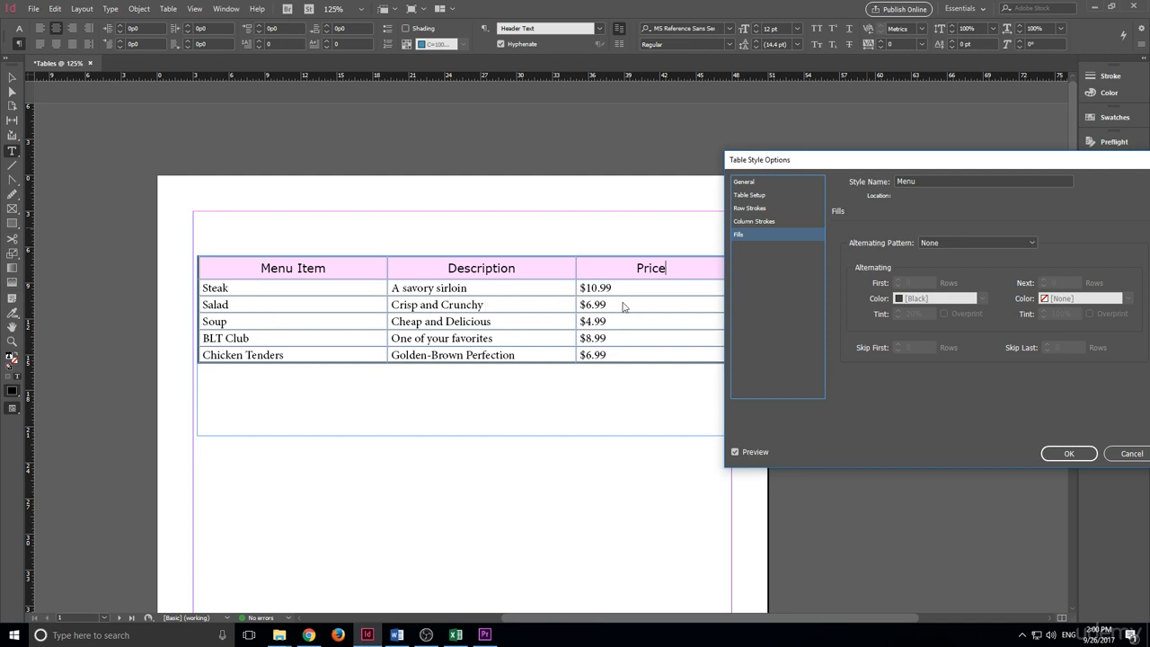
left_click(942, 247)
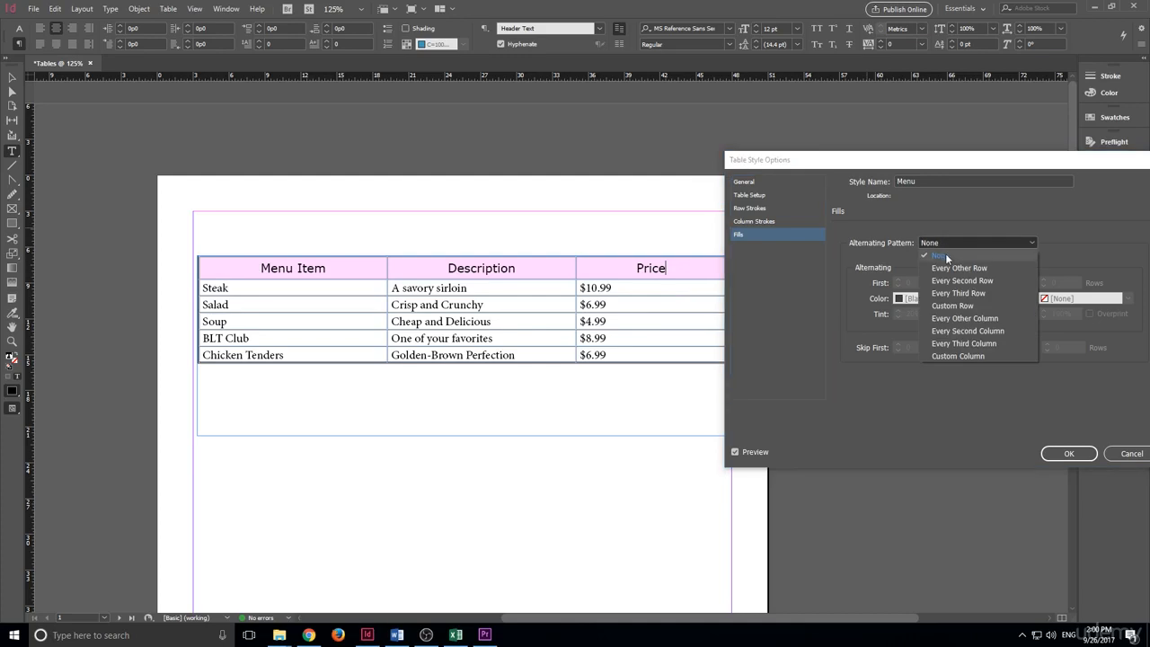
left_click_drag(956, 165, 850, 125)
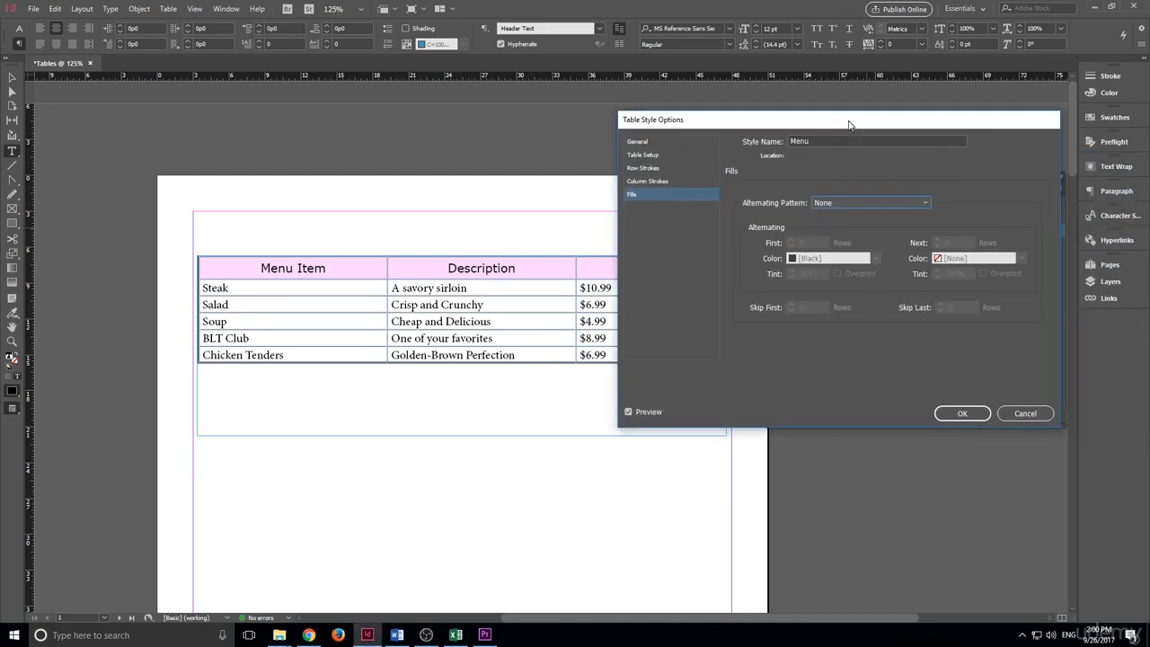
left_click(850, 204)
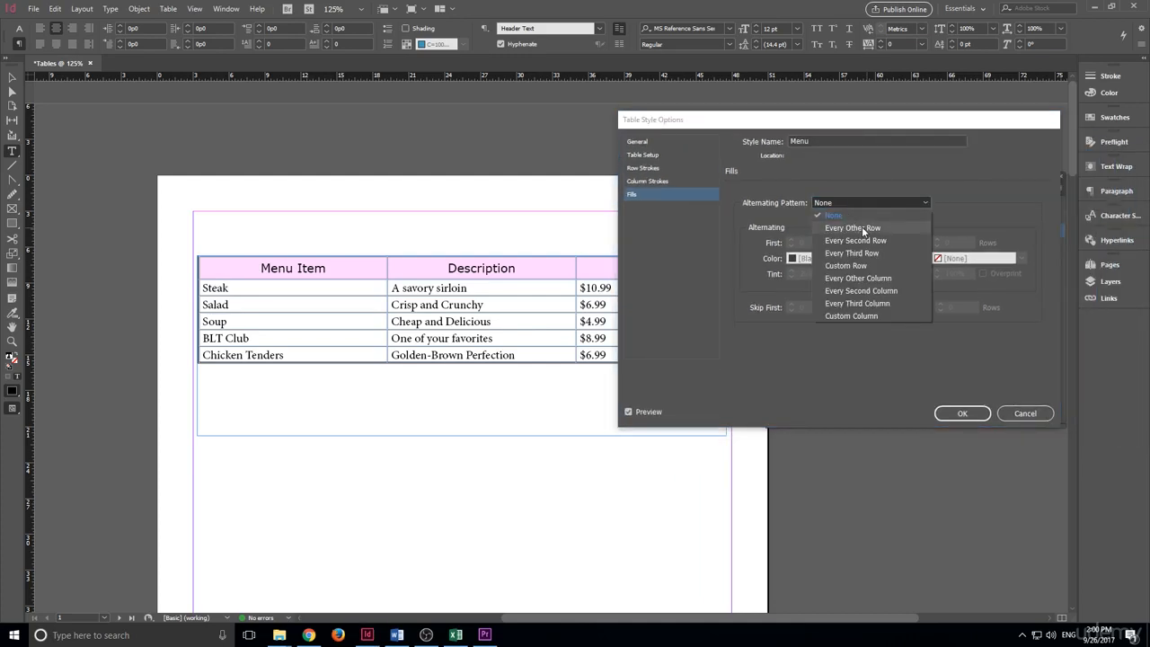
left_click(862, 230)
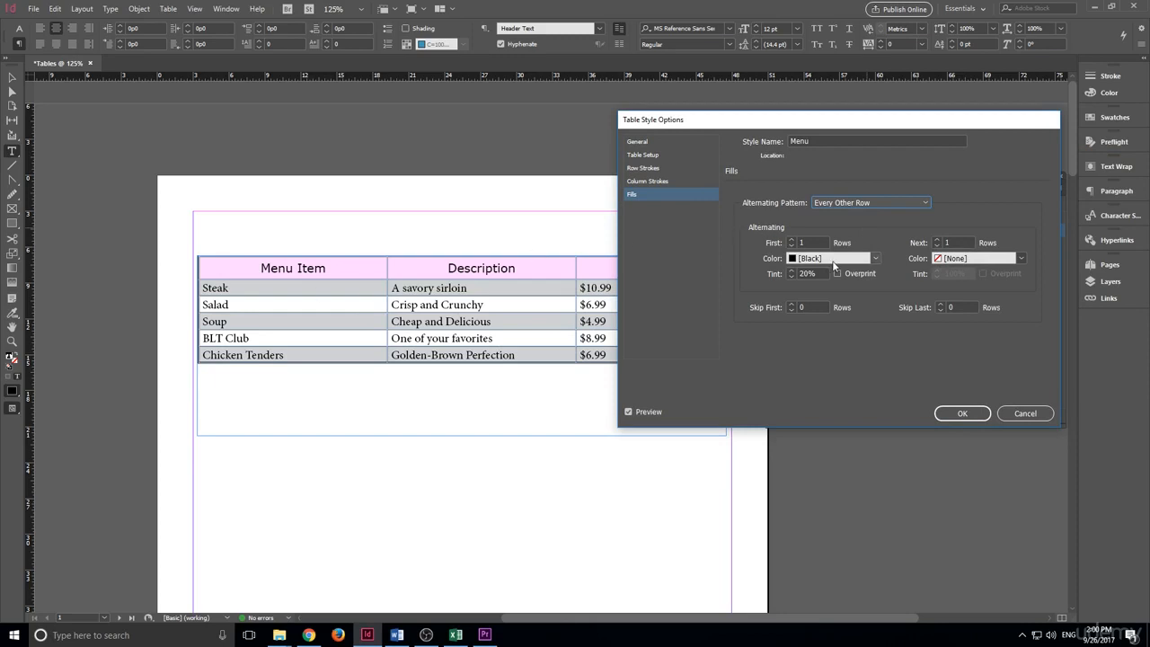
Try lighter and darker tints for the black alternating row fill, raising it up to 100%.
left_click_drag(843, 130, 947, 124)
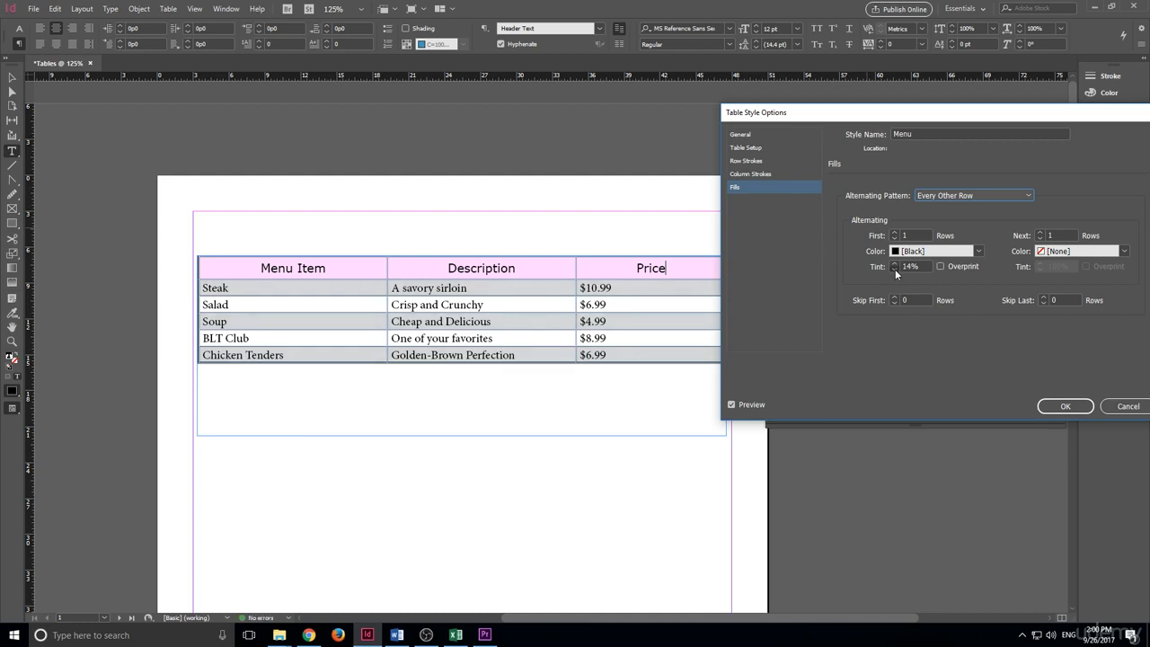
left_click(895, 269)
left_click(895, 263)
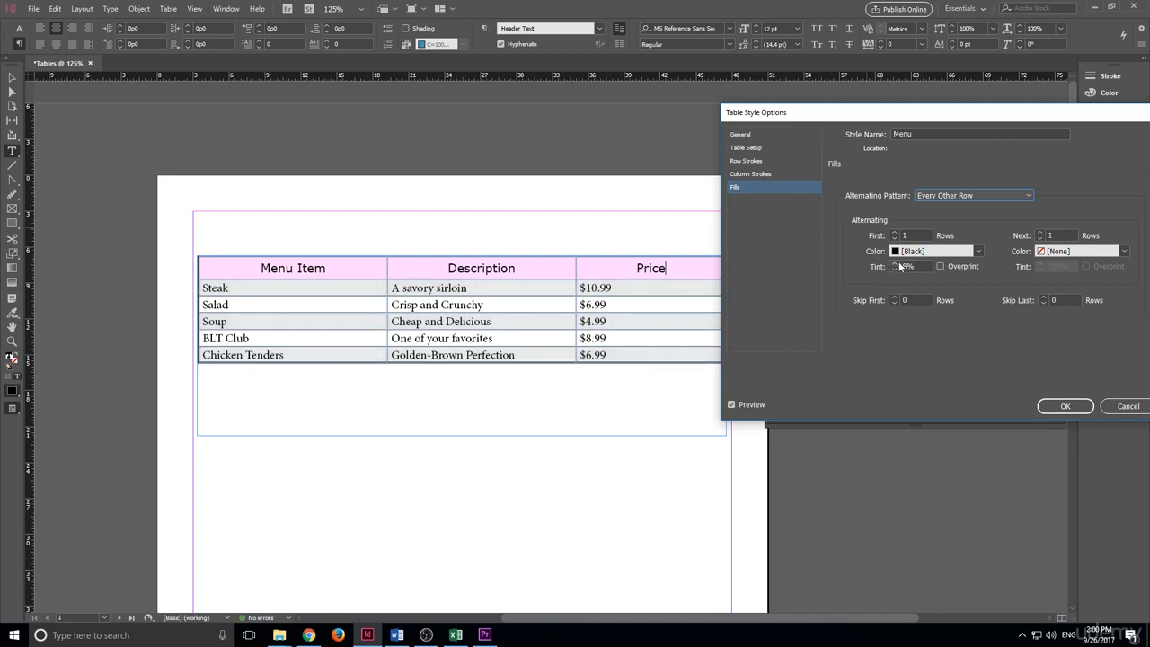
left_click(916, 266)
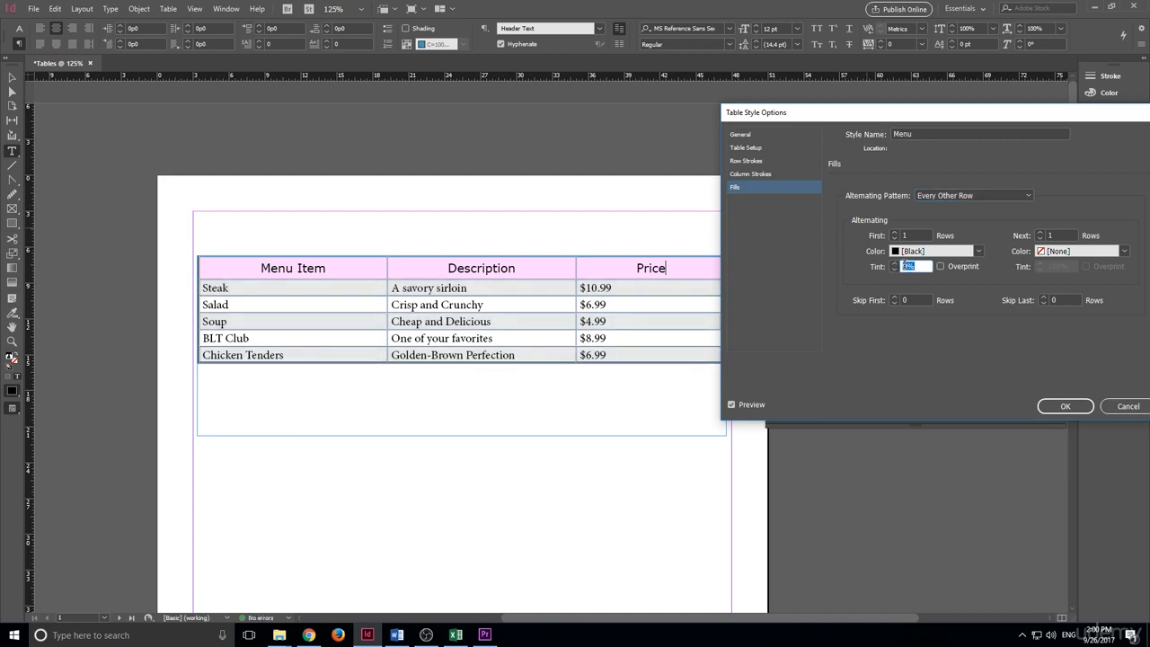
left_click(895, 263)
left_click(894, 264)
left_click(895, 264)
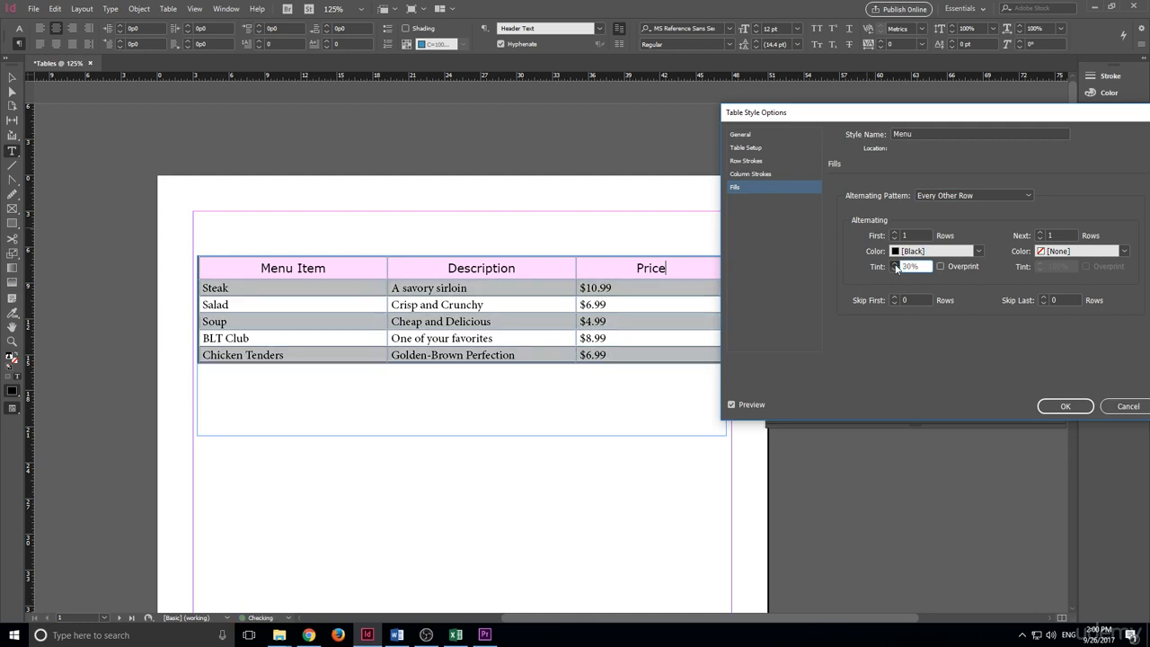
left_click(895, 264)
left_click(895, 264)
left_click(895, 264)
left_click(894, 264)
left_click(895, 264)
left_click(895, 264)
left_click(895, 264)
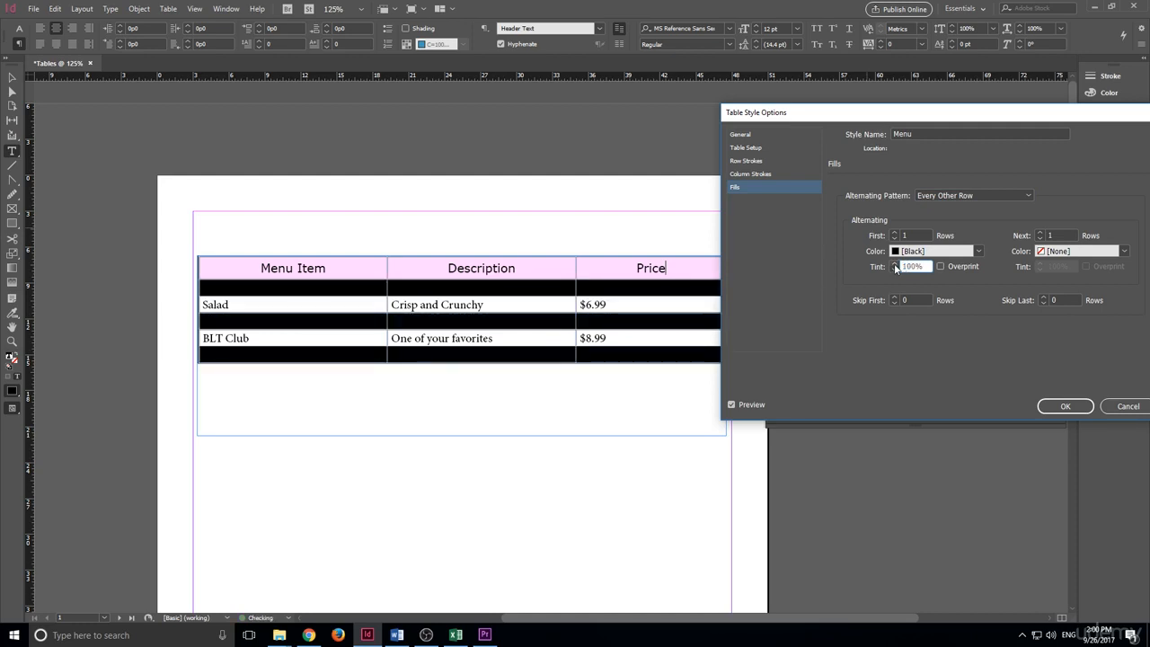
Set the first alternating row fill to magenta (C=0 M=100 Y=0 K=0) with a 20% tint.
left_click(978, 251)
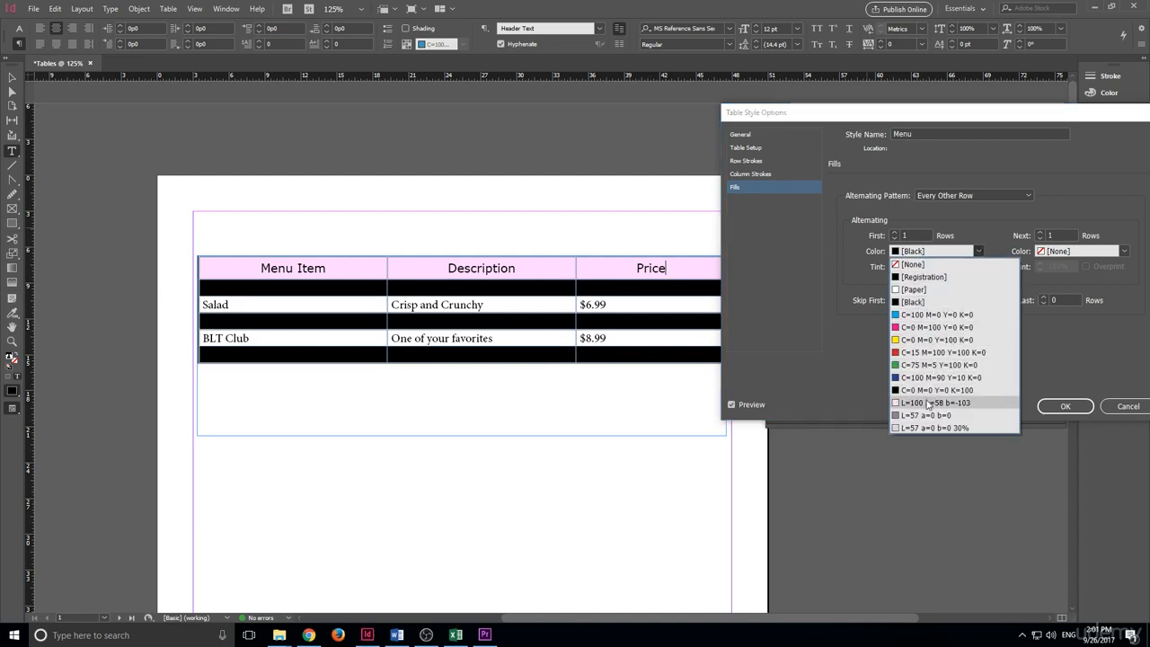
left_click(931, 327)
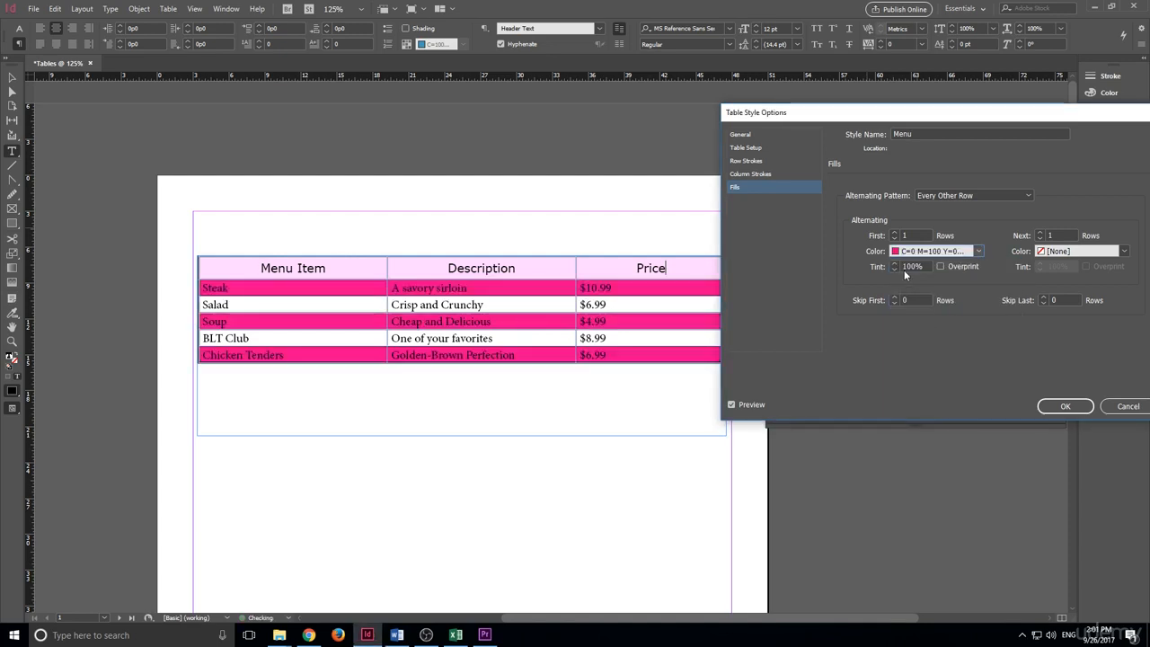
left_click(896, 269)
left_click(896, 269)
left_click(896, 269)
left_click(896, 269)
left_click(896, 270)
left_click(896, 269)
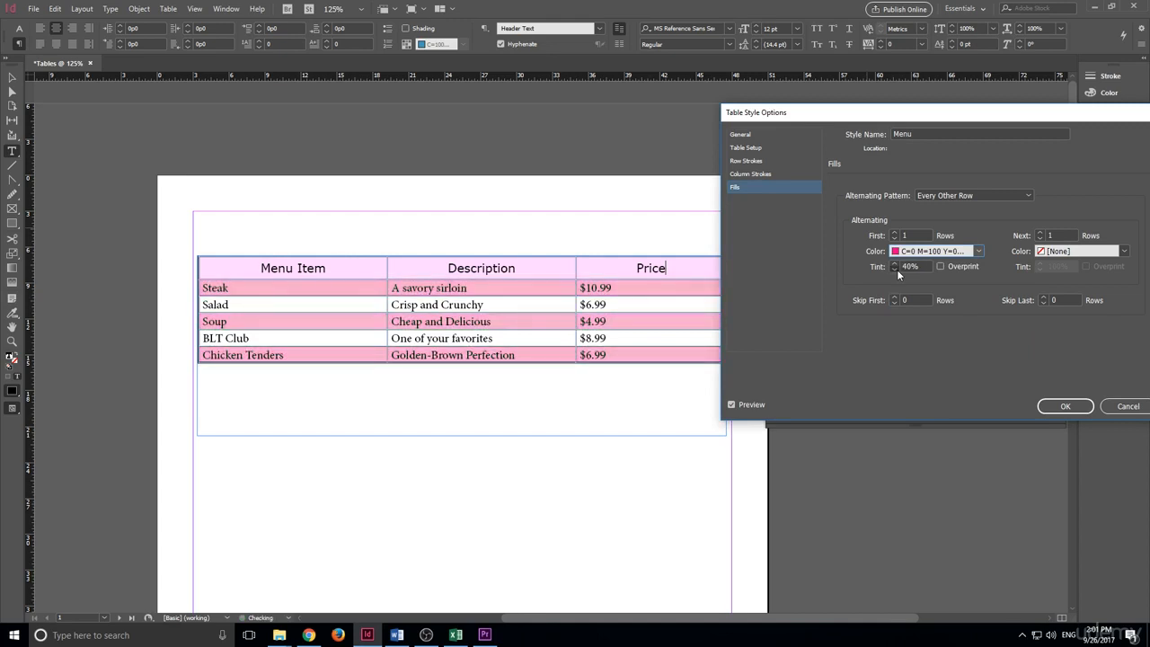
left_click(896, 270)
left_click(897, 270)
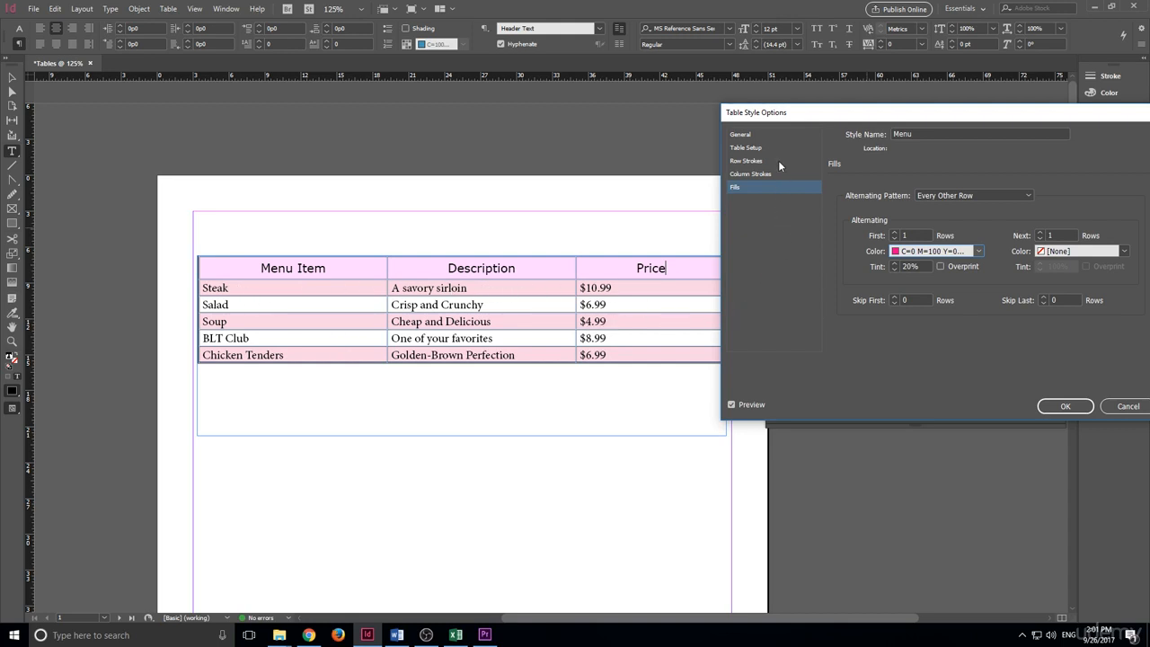
Keep the Every Other Row pattern and set the next alternating row fill to yellow (C=0 M=0 Y=100 K=0) with a 10% tint.
left_click_drag(837, 113, 745, 115)
left_click(934, 195)
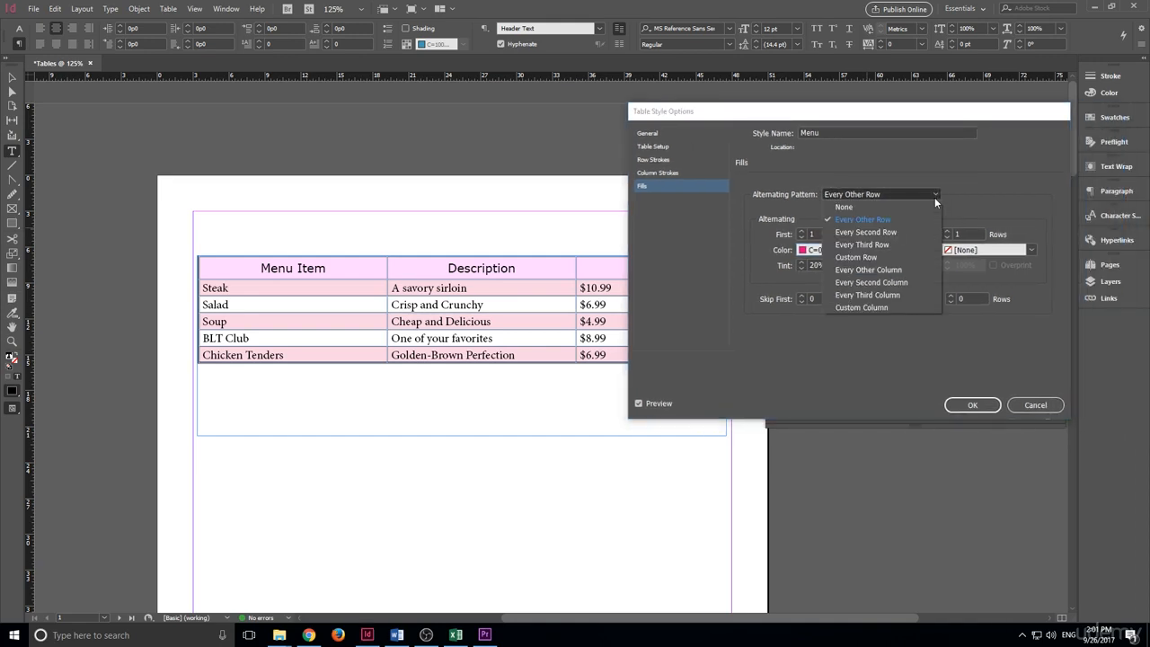
left_click(935, 195)
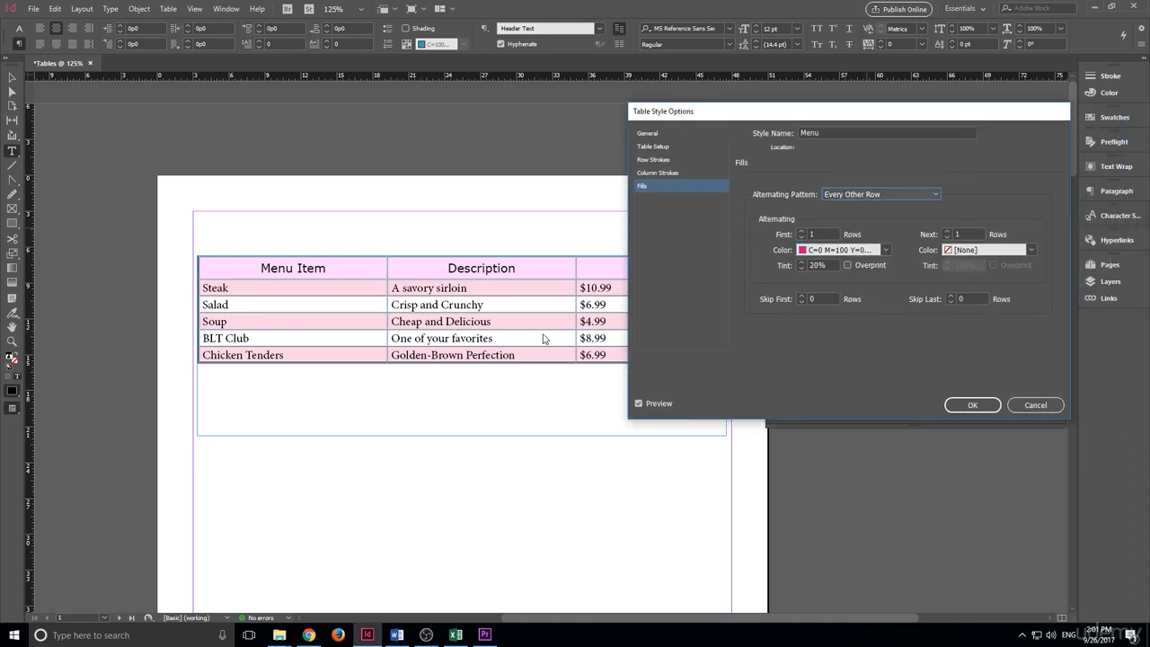
left_click(1031, 250)
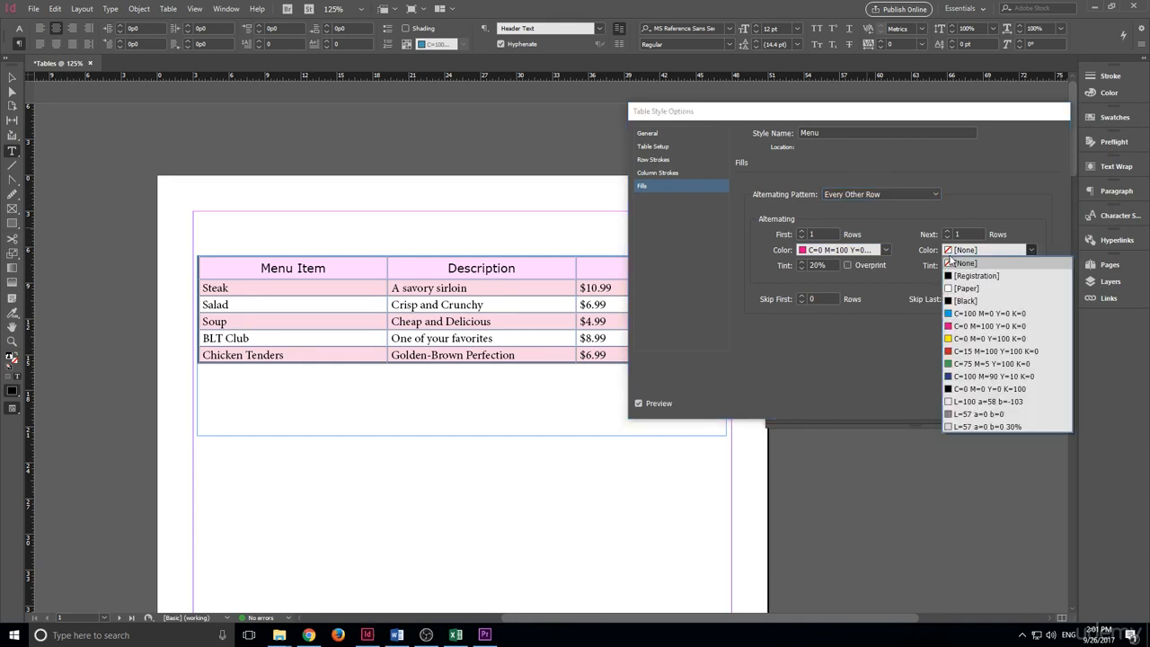
left_click(977, 340)
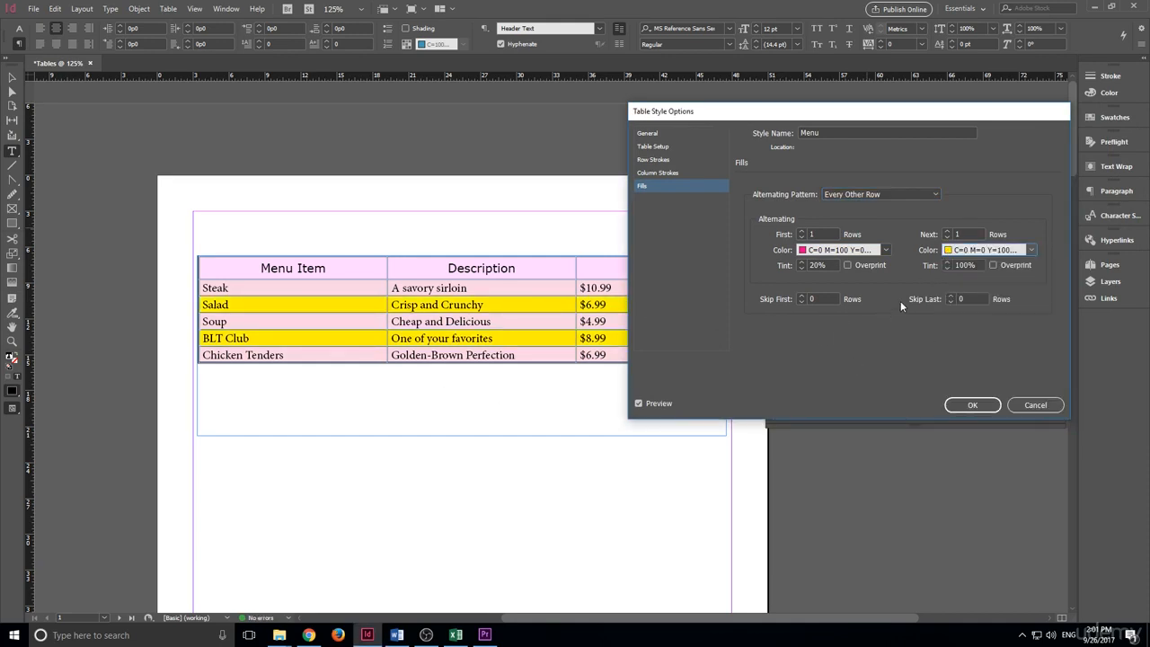
left_click(948, 269)
left_click(948, 268)
left_click(948, 269)
left_click(948, 269)
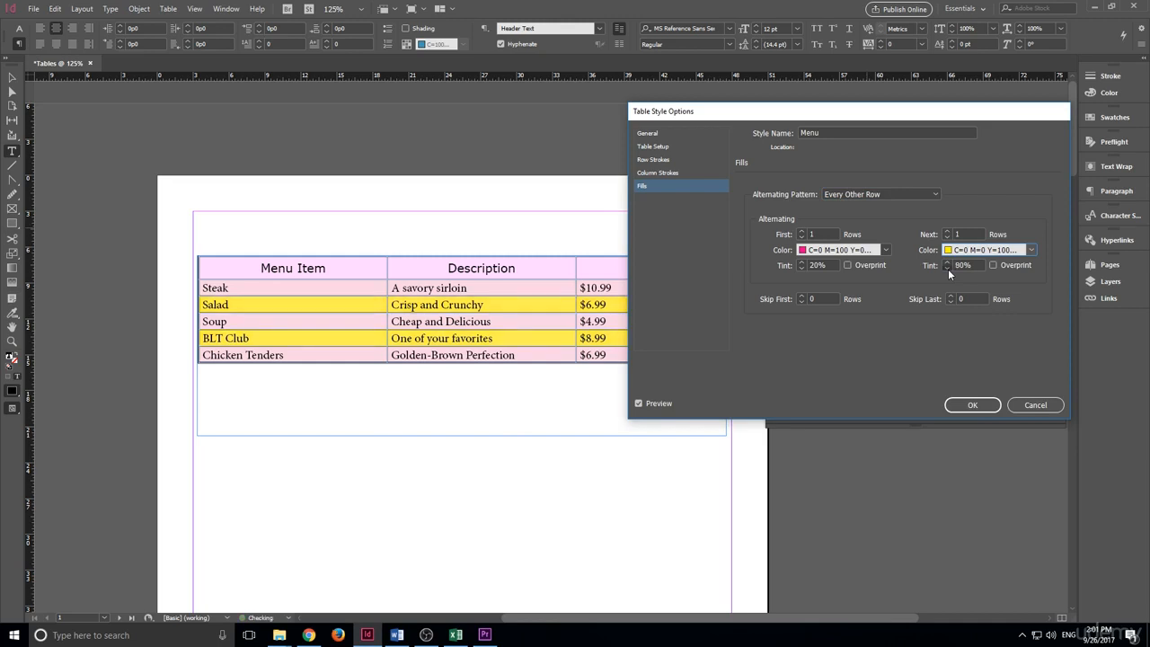
left_click(948, 269)
left_click(948, 269)
left_click(948, 269)
left_click(948, 269)
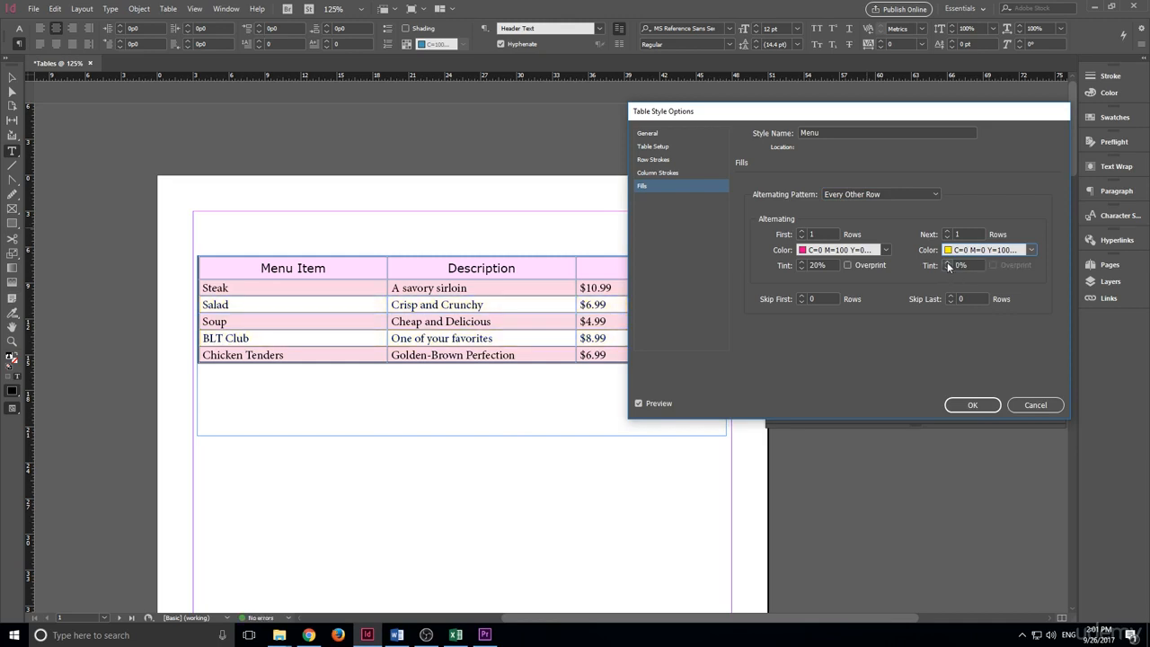
left_click(948, 269)
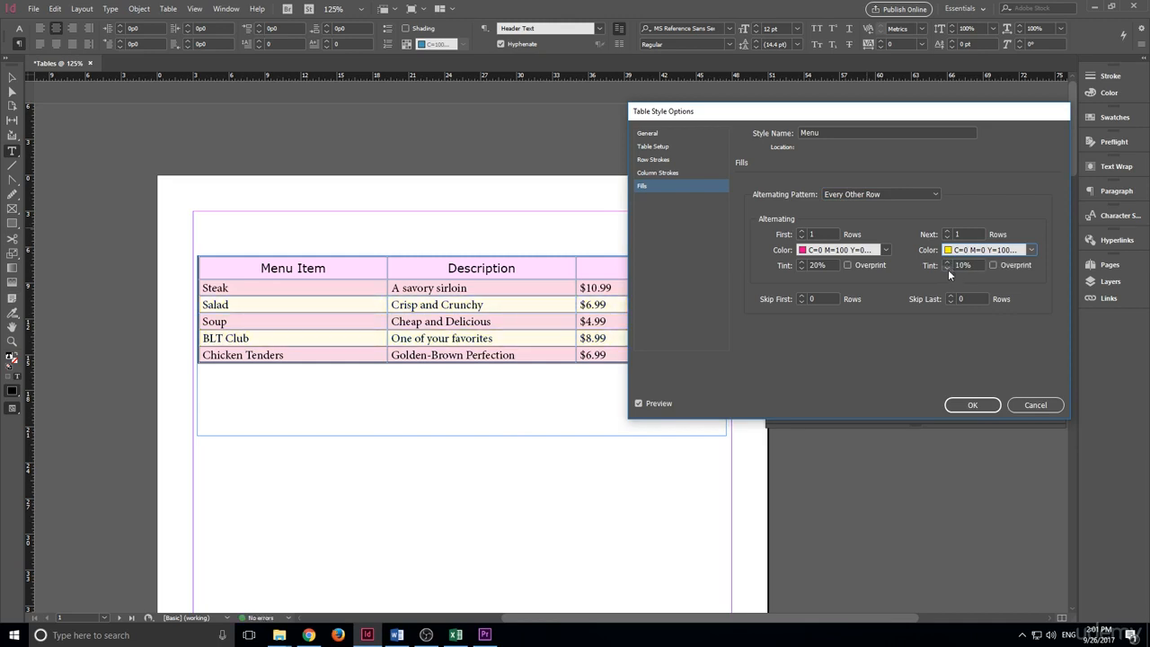
Remove the yellow fill from the Menu table style by setting the next alternating row color to [None].
left_click(966, 250)
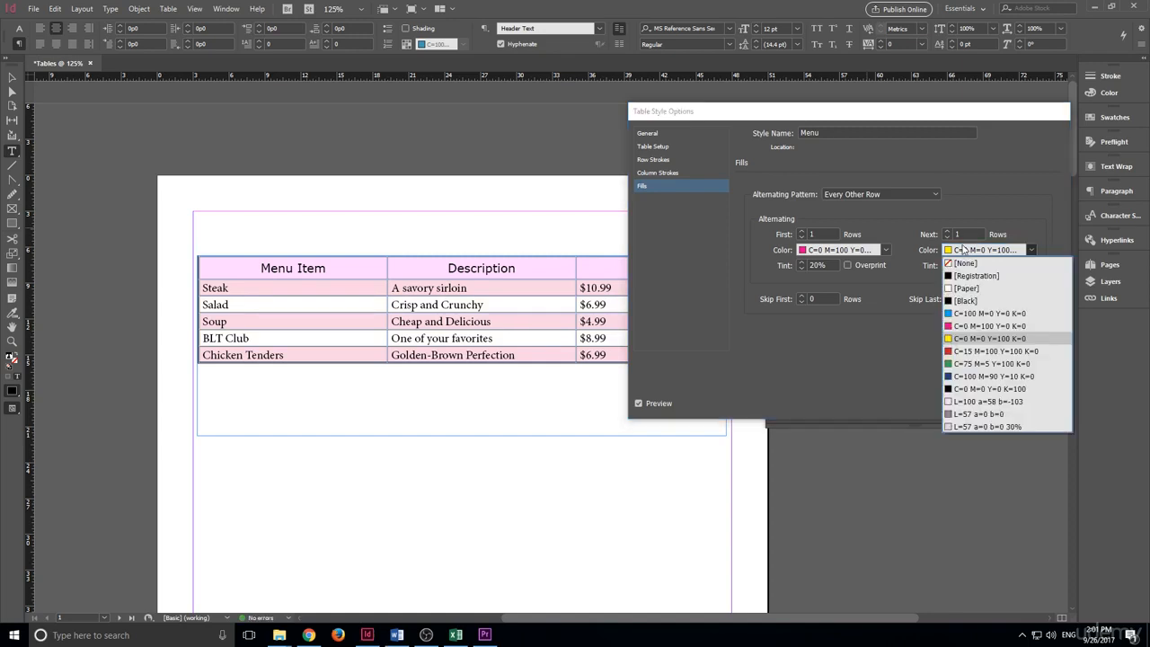
left_click(963, 263)
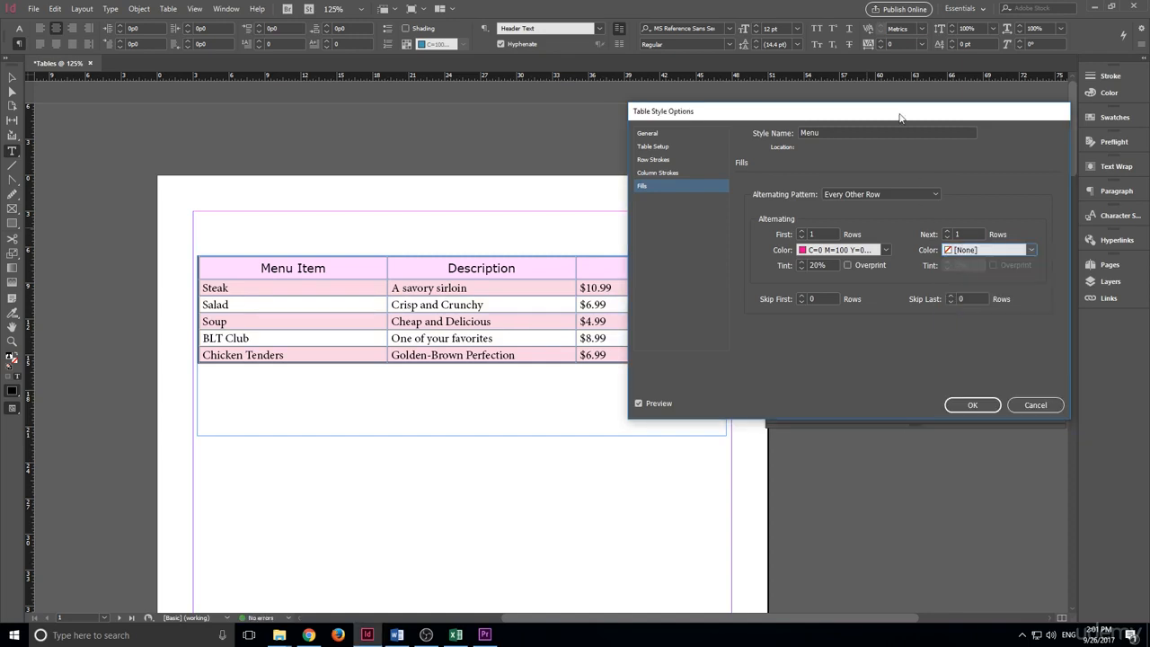
left_click_drag(900, 120, 971, 135)
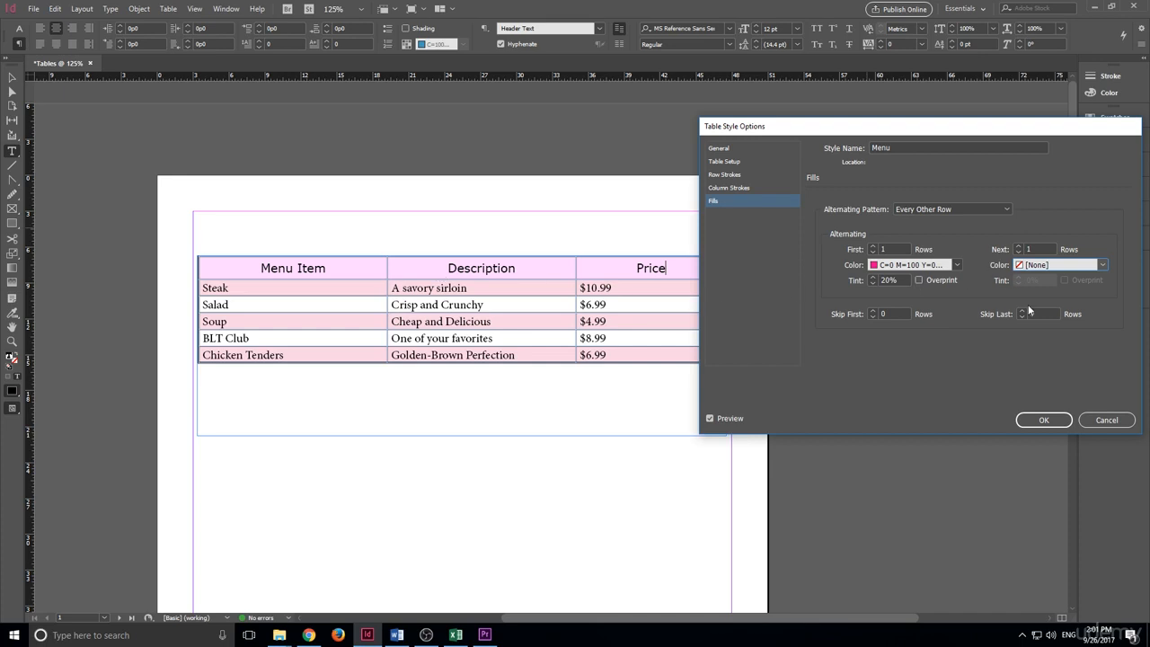
Try Cell Style 1 and Menu Header Style as the cell style for the Menu table style's left column.
left_click(758, 149)
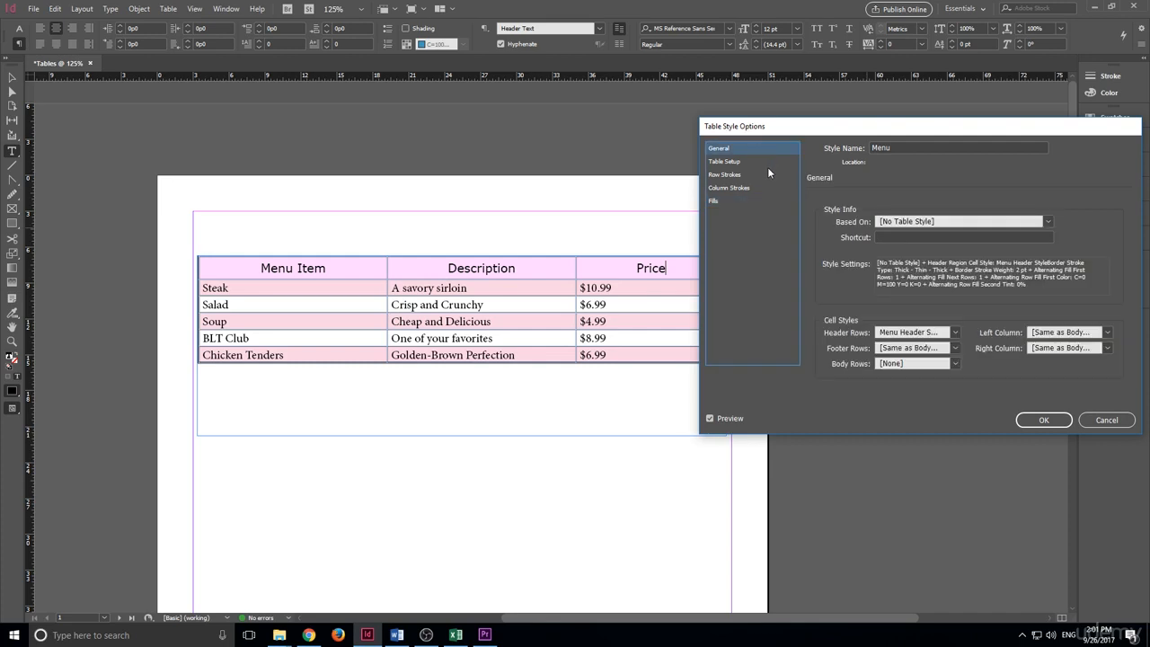
left_click(743, 161)
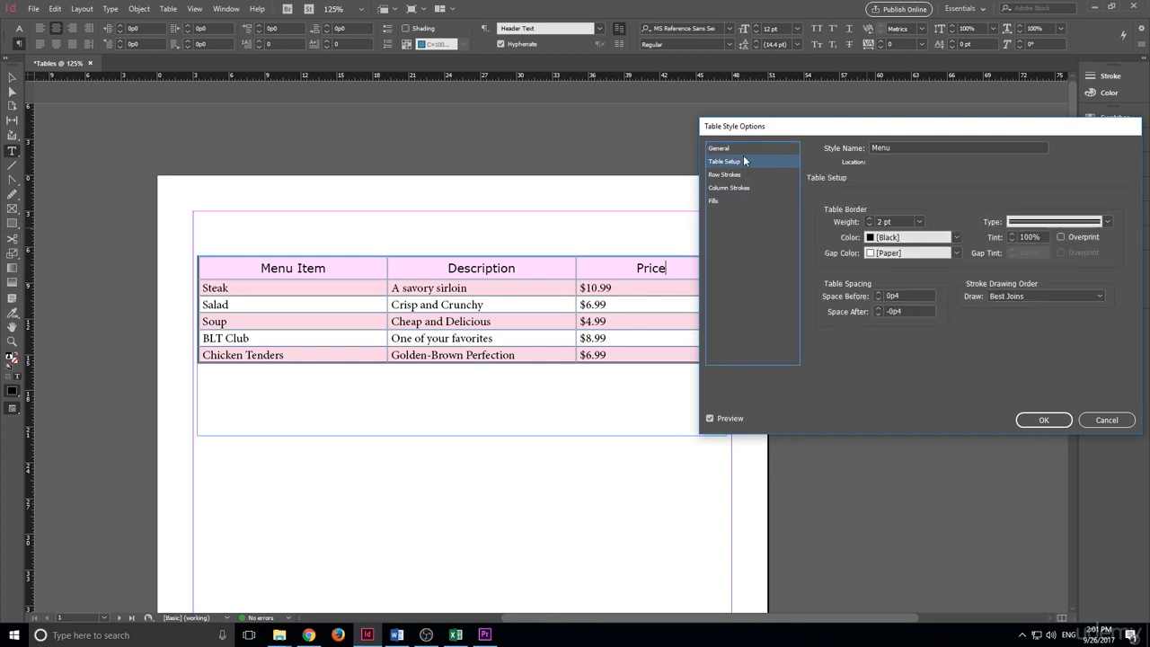
left_click(745, 147)
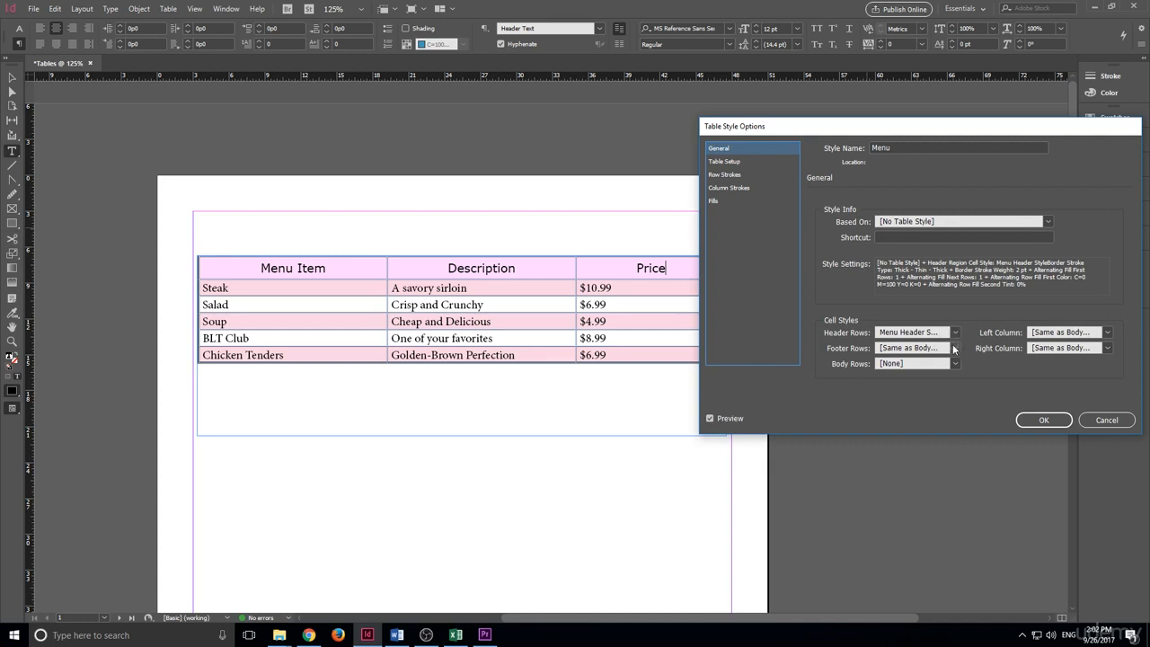
left_click(1092, 334)
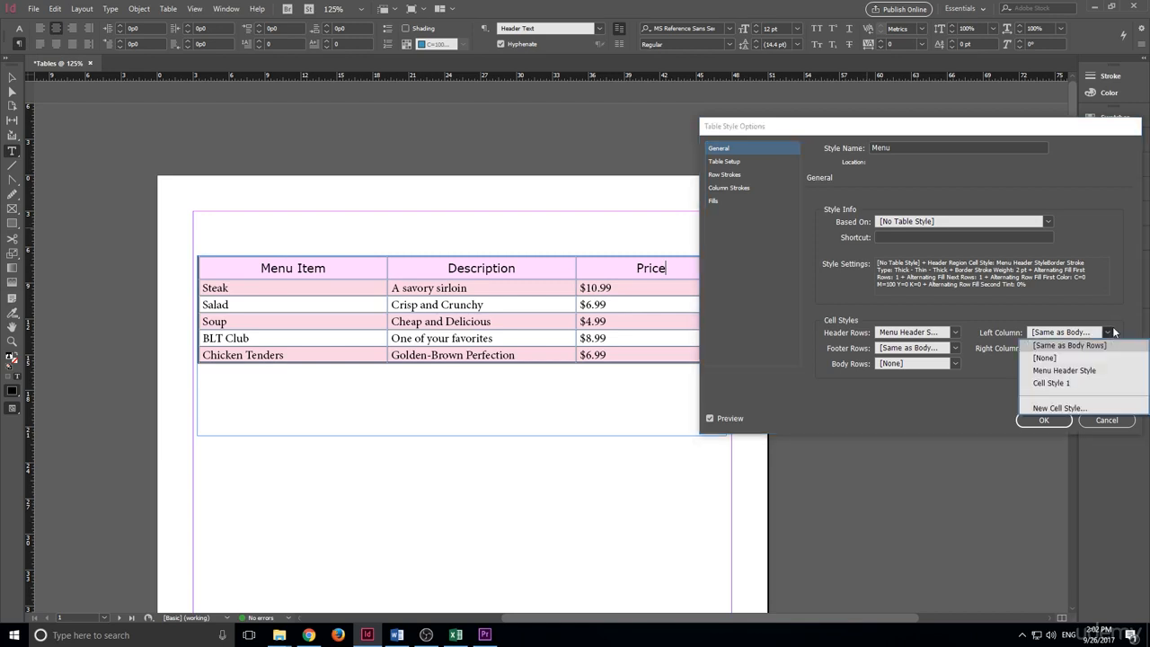
left_click(1082, 382)
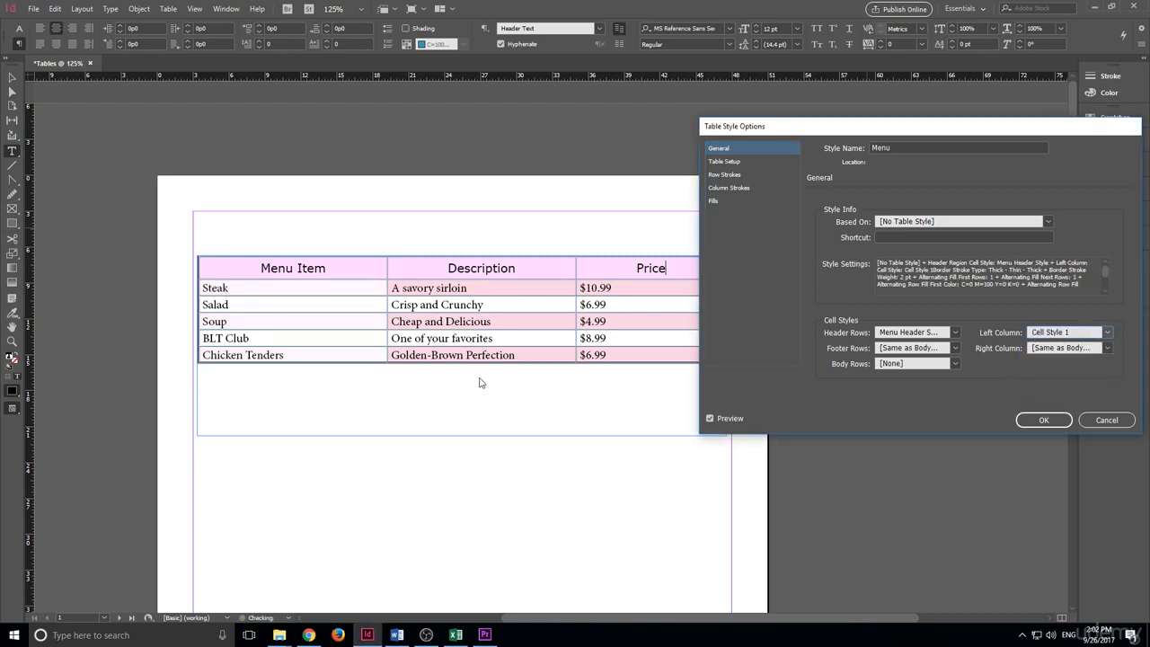
left_click(1113, 334)
left_click(1070, 378)
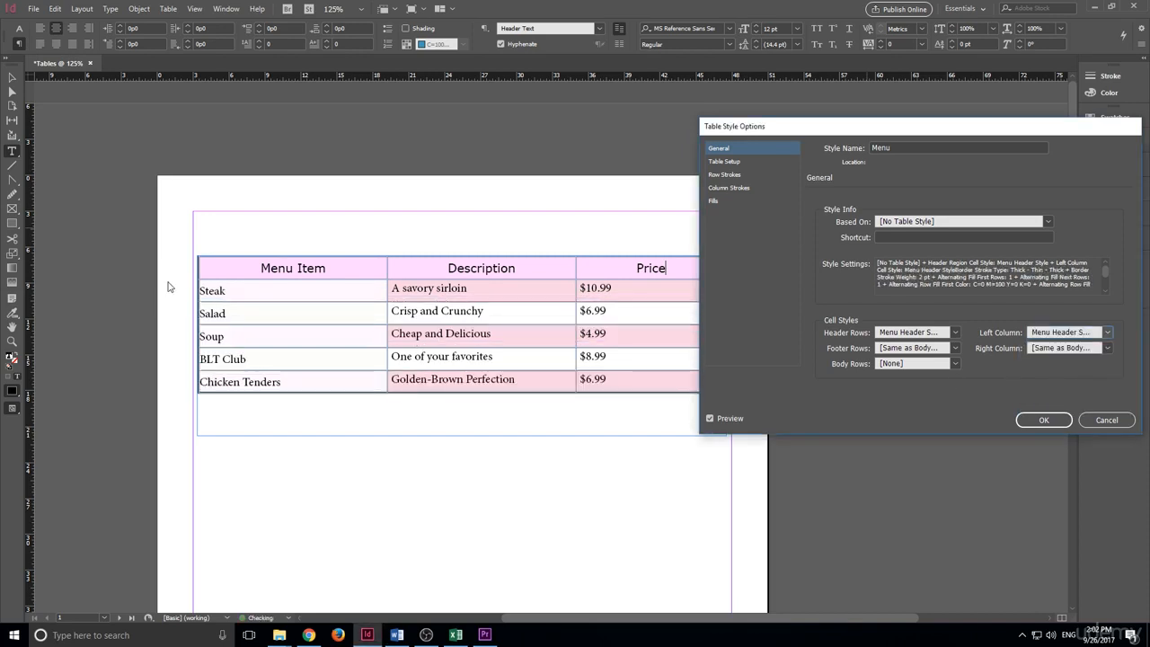
Set the left column's cell style to [None] and apply the Menu table style options.
left_click(1108, 333)
left_click(1067, 359)
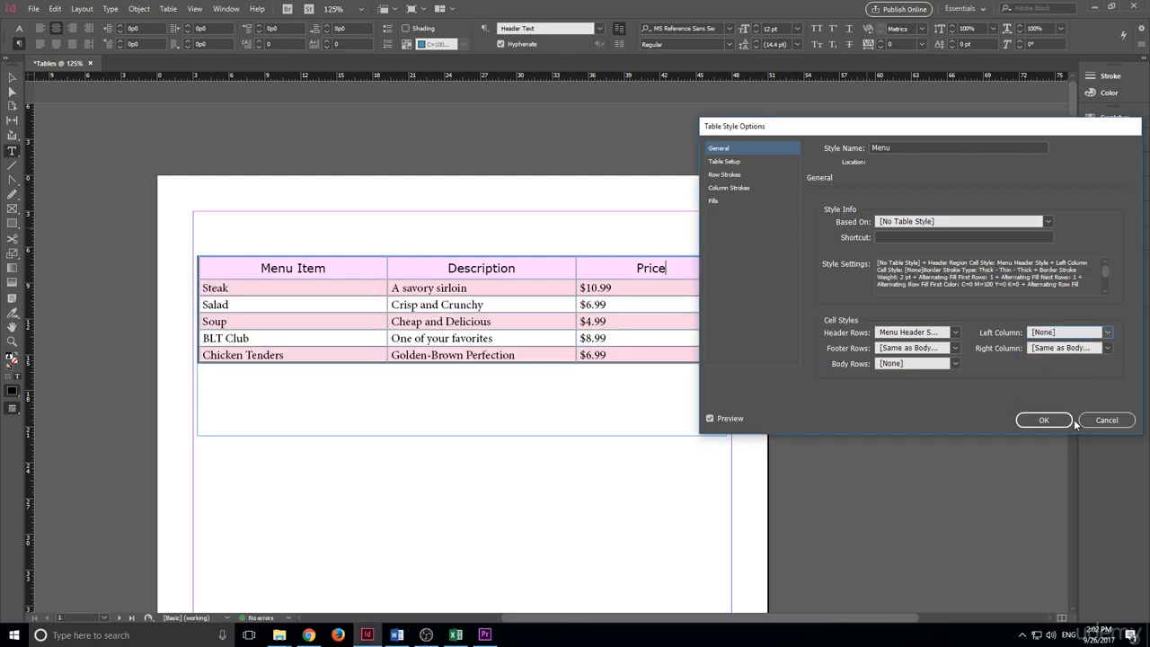
left_click(1044, 419)
Create a new paragraph style and name it Left Column.
left_click(939, 189)
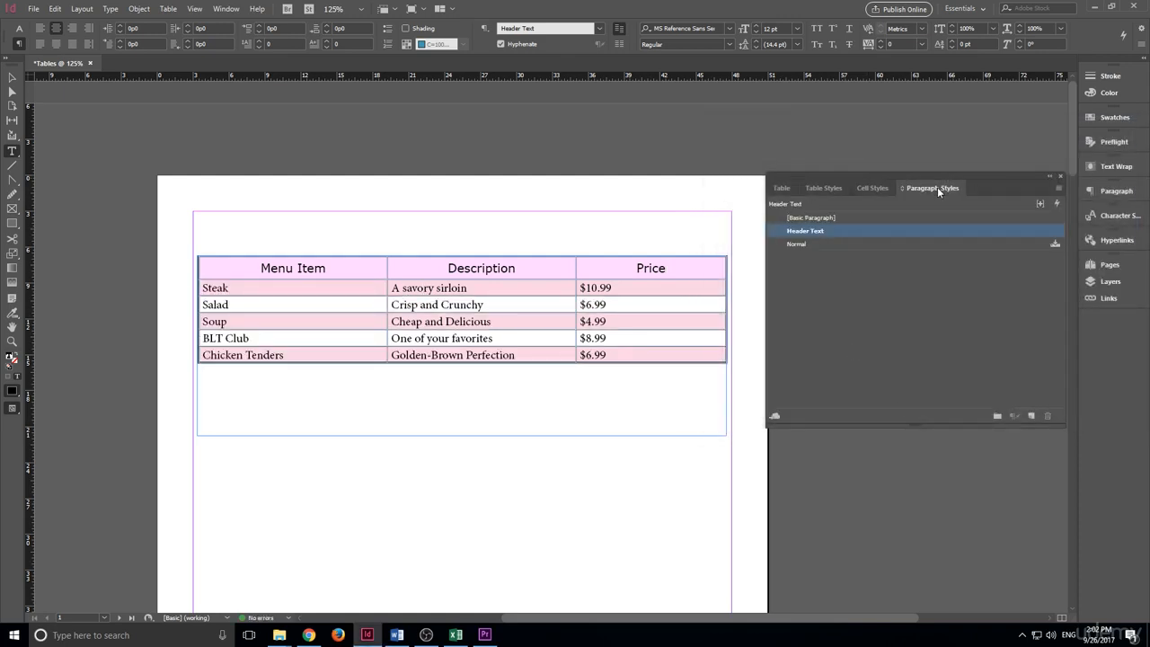
left_click(1032, 417)
left_click(827, 245)
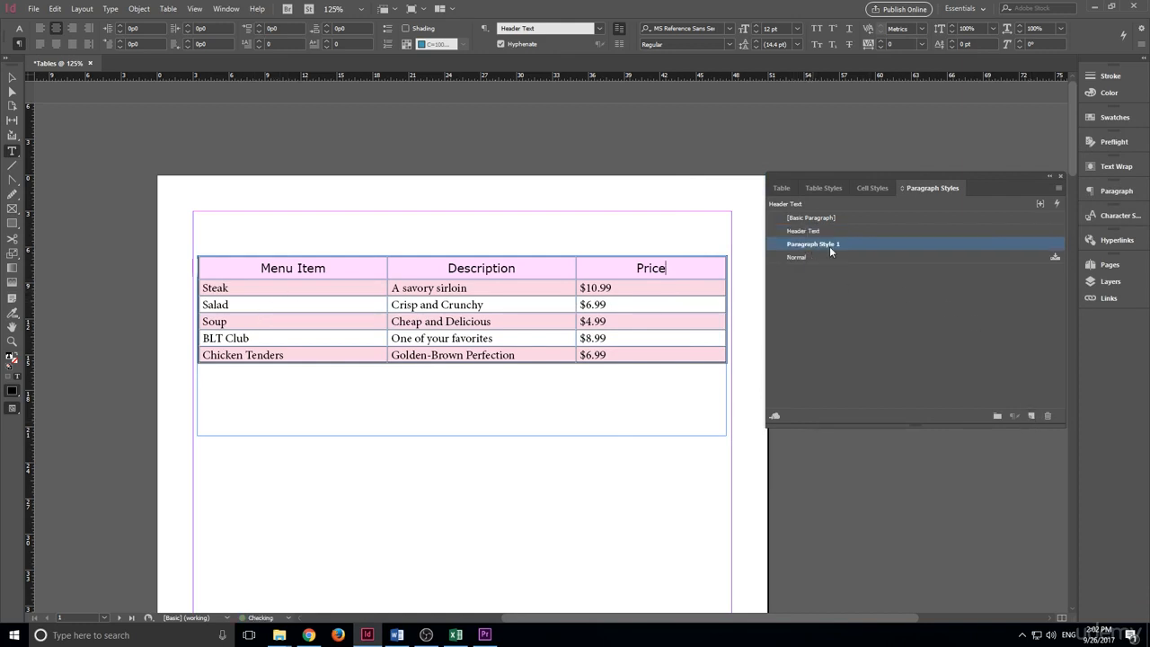
left_click(844, 246)
left_click_drag(843, 245, 756, 245)
type("Left Column")
left_click(847, 270)
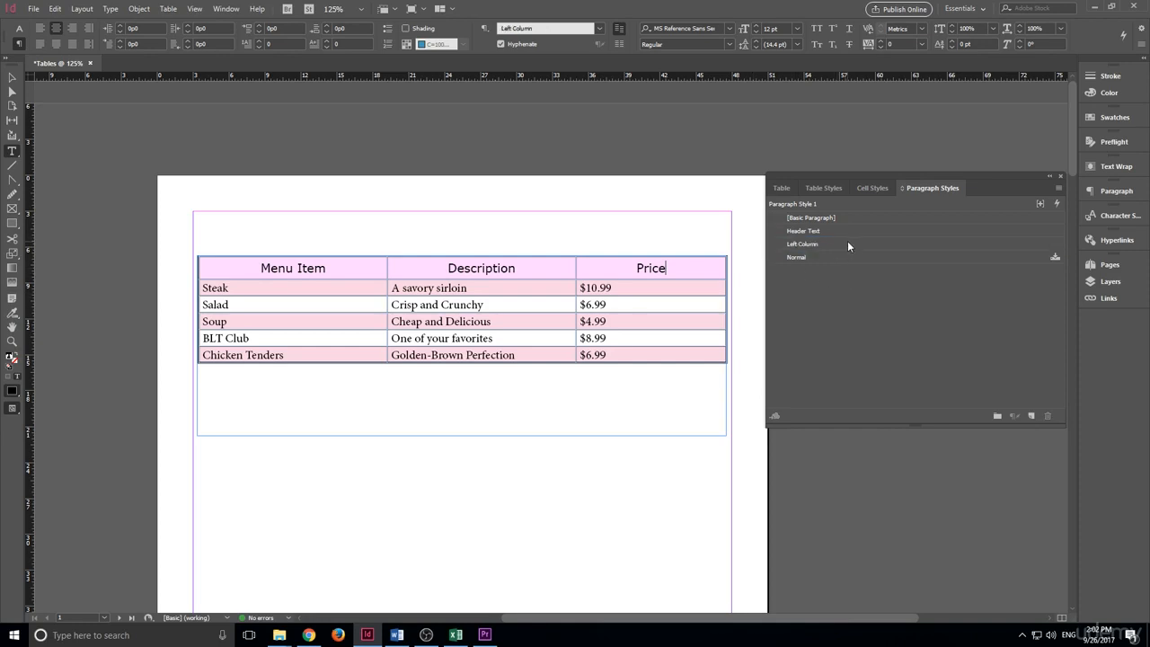
Set the Left Column paragraph style's font family to Minion Pro with the Bold Cond font style.
double_click(847, 241)
left_click_drag(503, 126, 1026, 130)
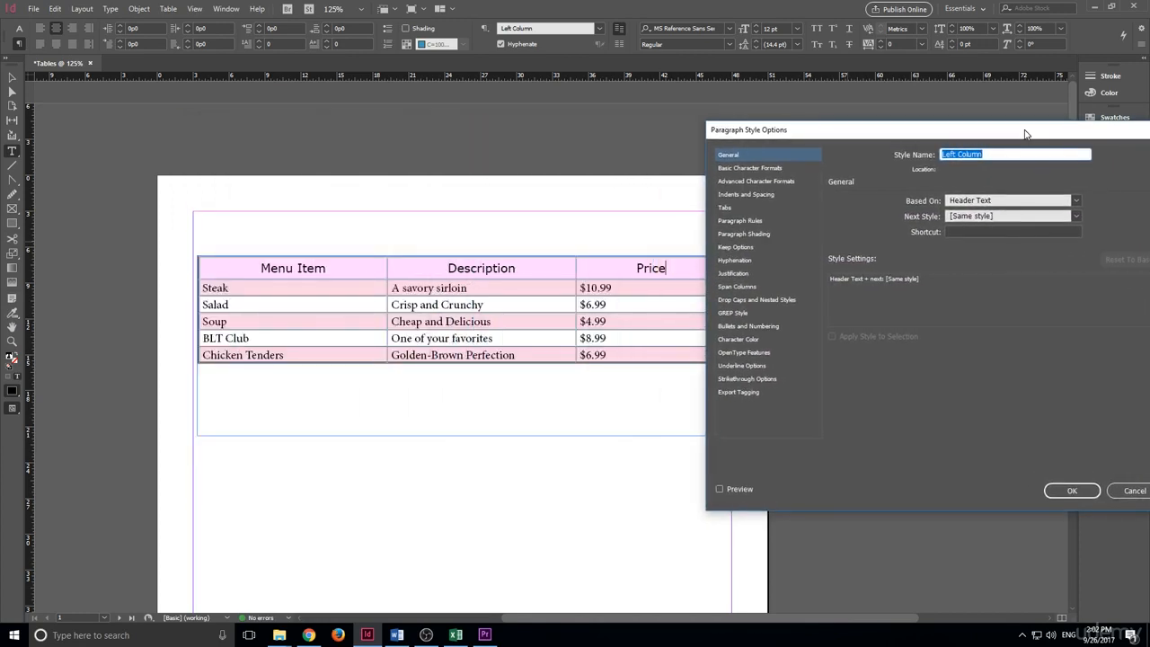
left_click(745, 168)
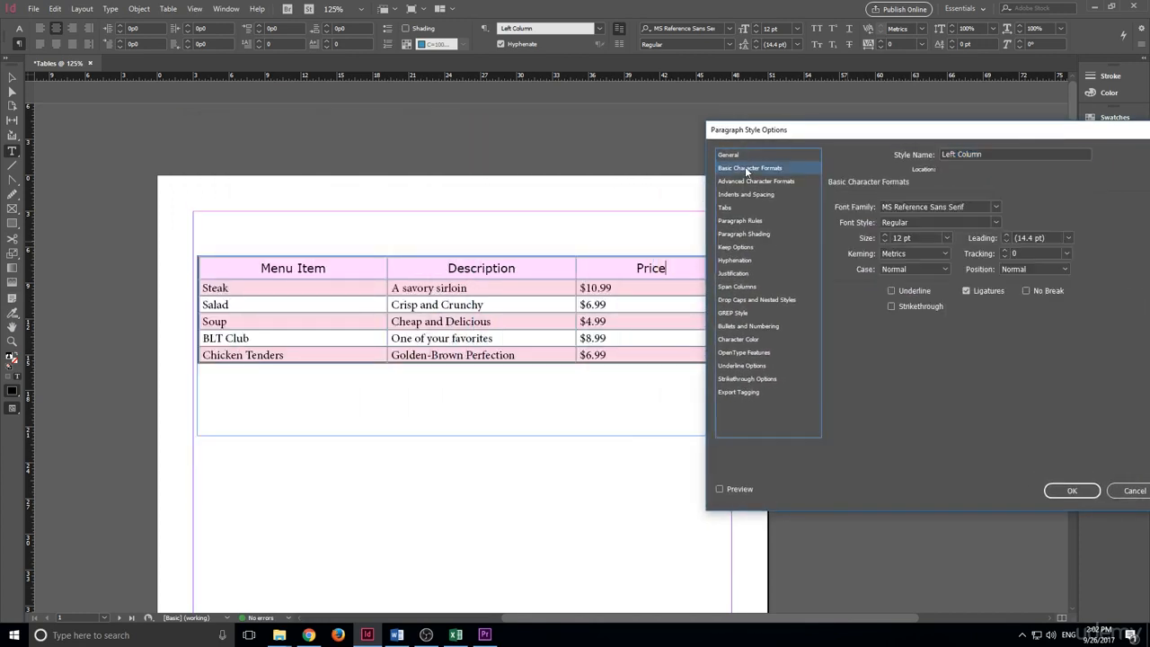
left_click(985, 203)
left_click(996, 208)
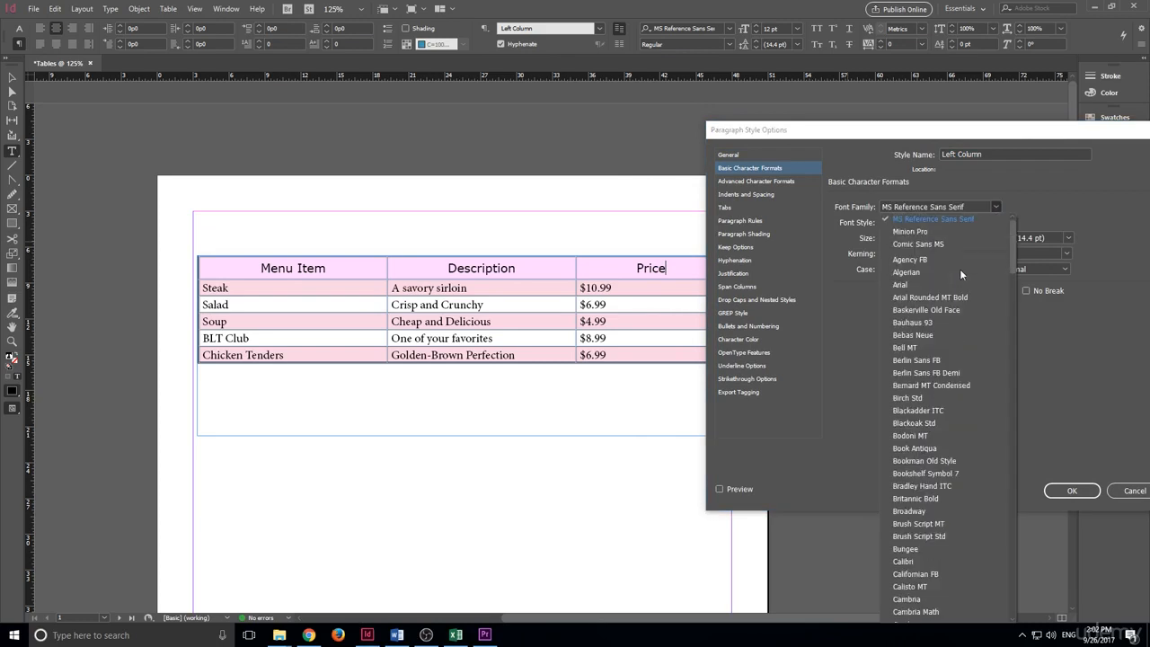
left_click(930, 230)
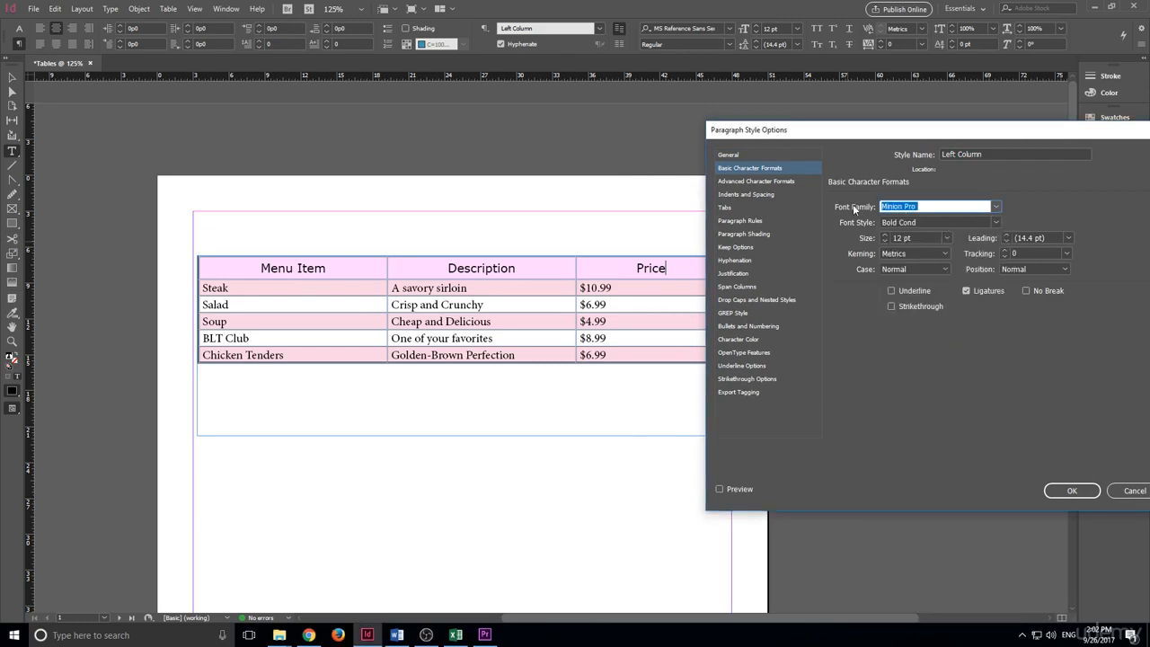
left_click(1081, 488)
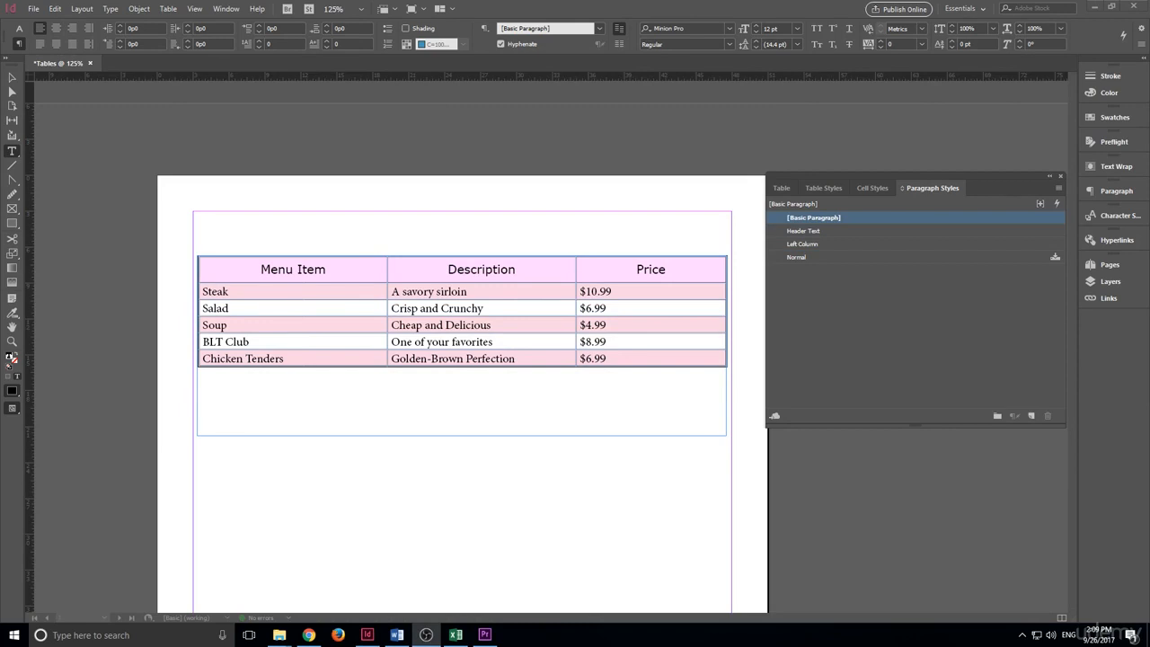
Try the Left Column paragraph style on the Steak cell alone and undo it.
left_click(318, 297)
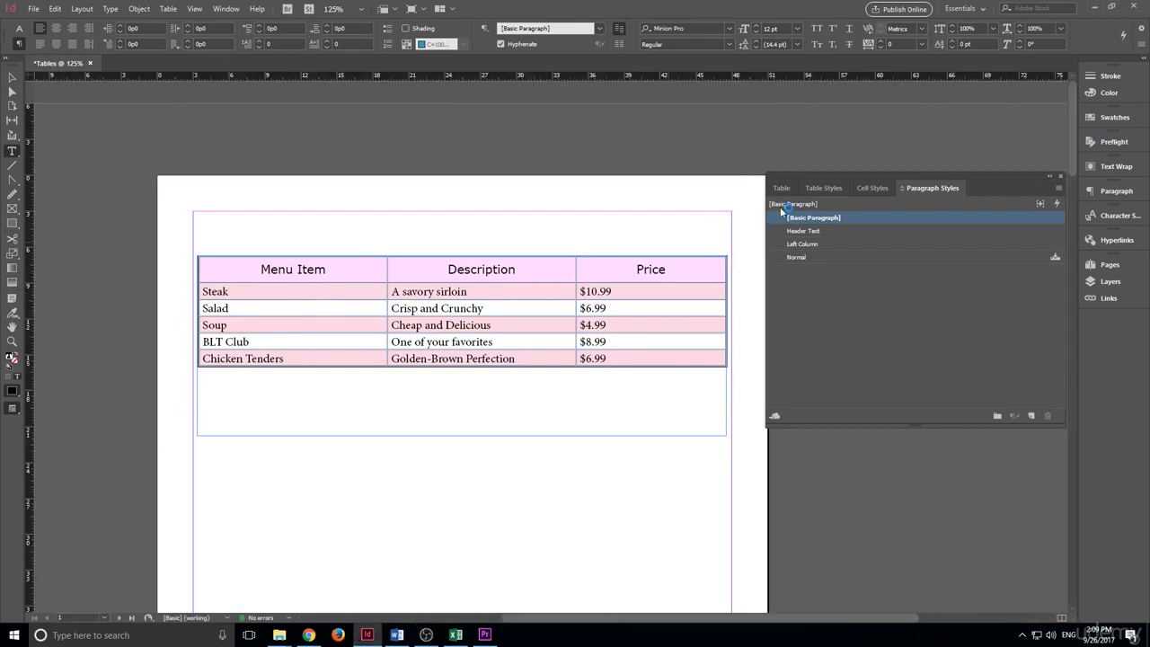
left_click(825, 243)
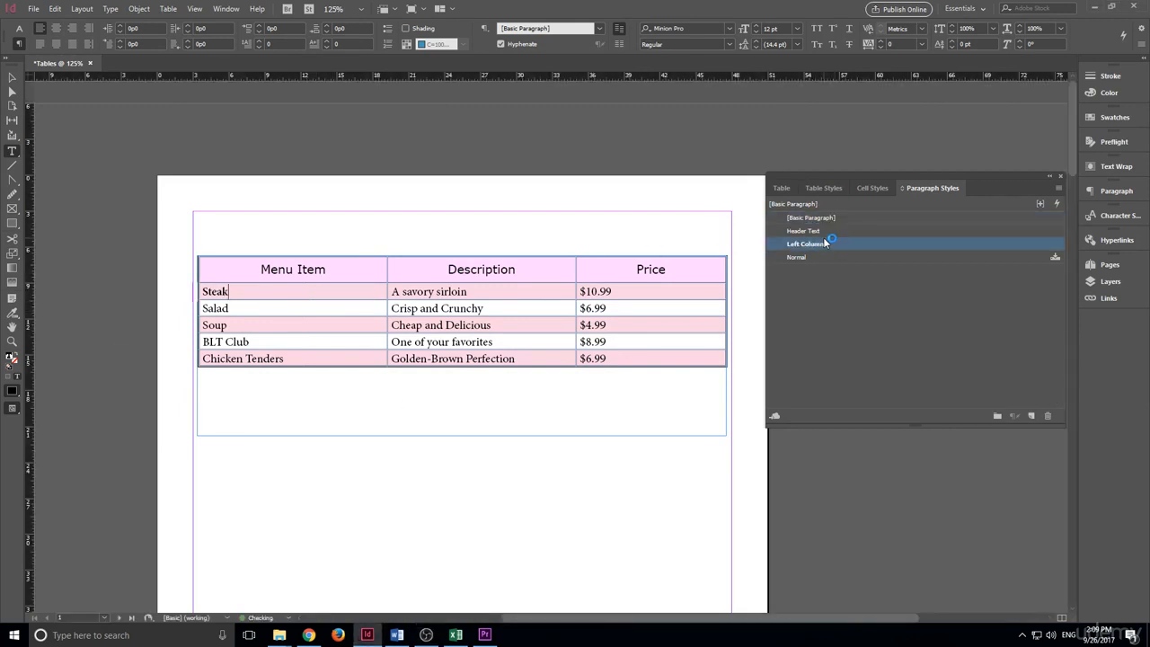
key("ctrl+z")
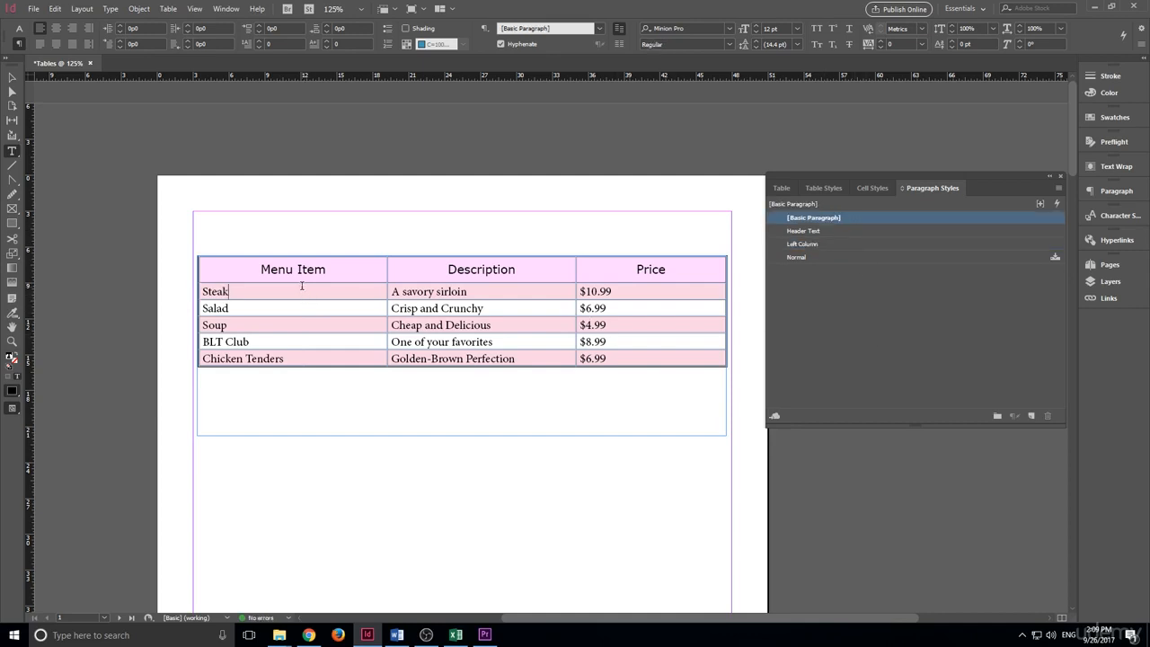
Apply the Left Column paragraph style to the Menu Item cells from Steak to Chicken Tenders.
left_click_drag(302, 286, 263, 375)
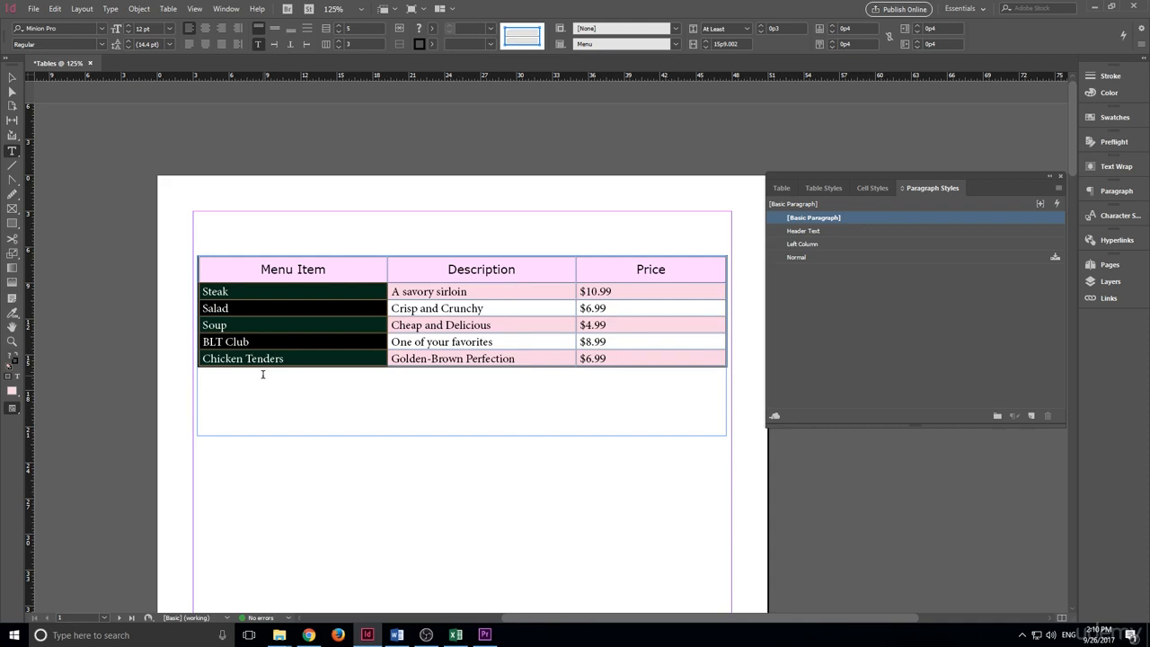
left_click(848, 243)
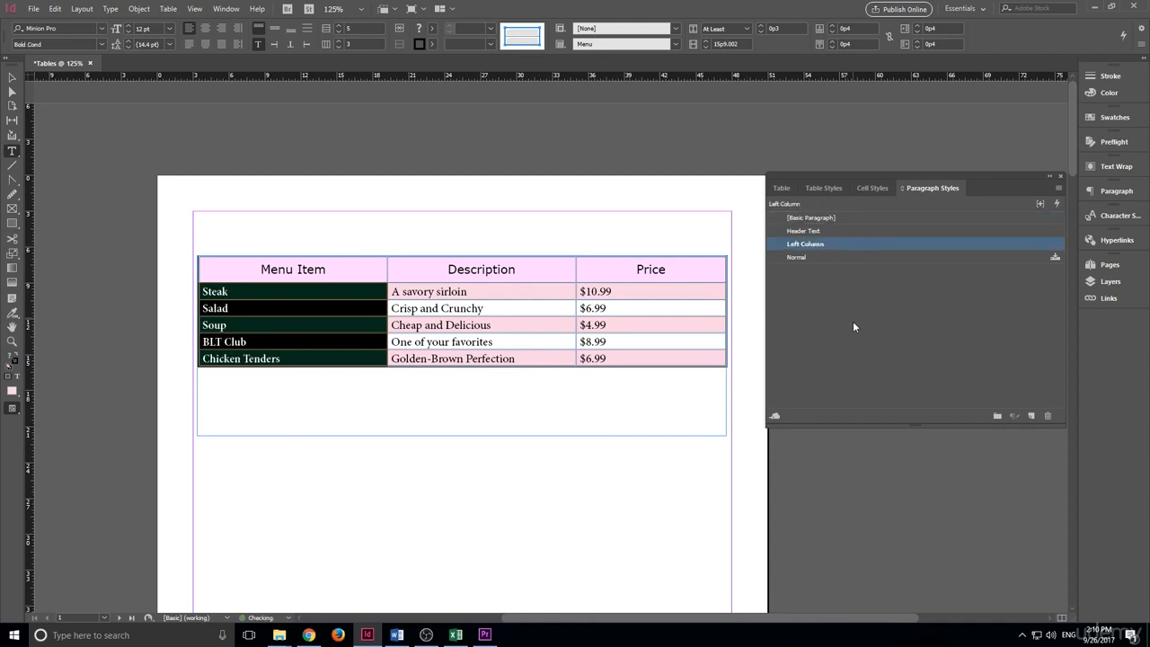
left_click_drag(527, 342, 393, 344)
left_click(244, 342)
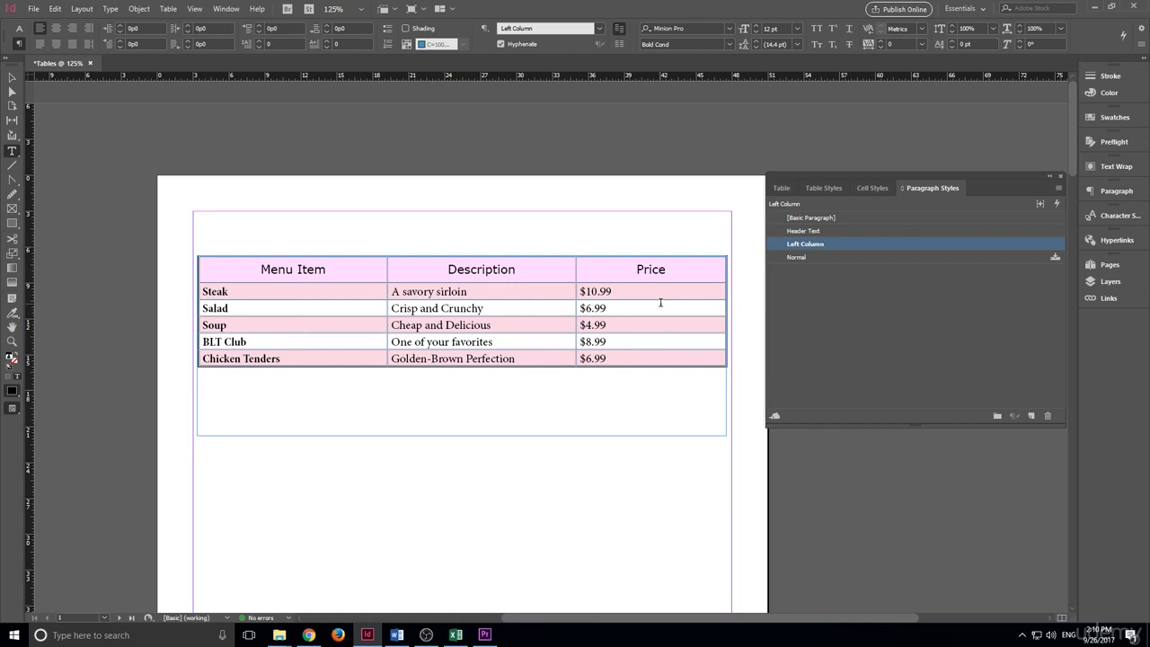
Check the table style in use and bring up the list of cell styles.
left_click(822, 188)
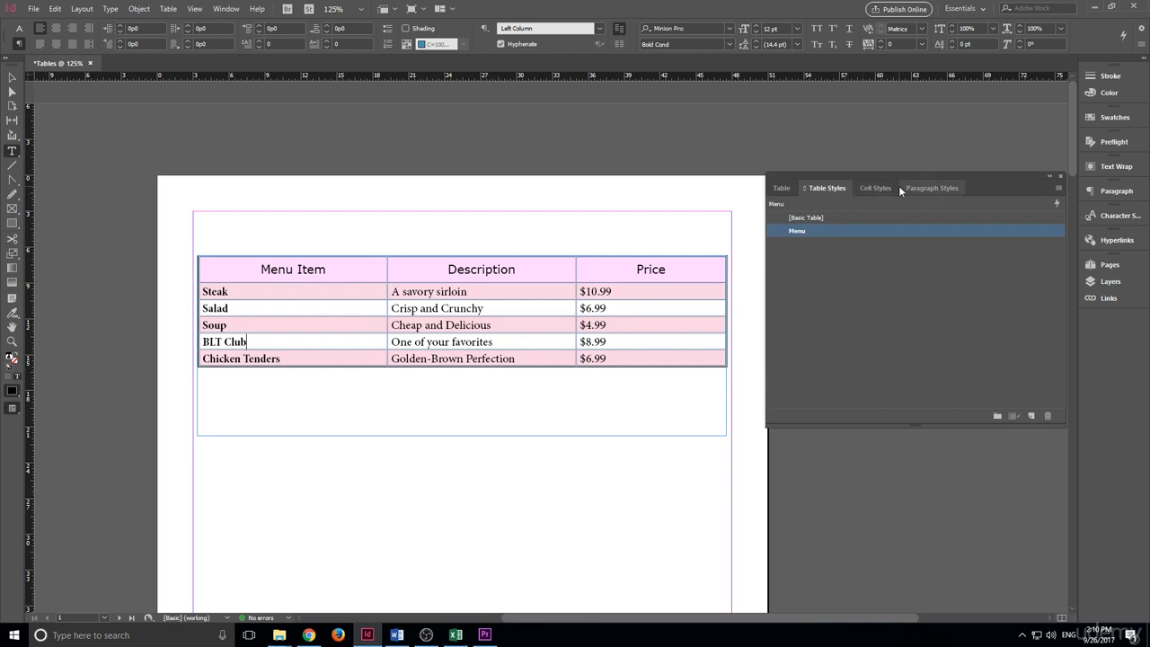
left_click(876, 187)
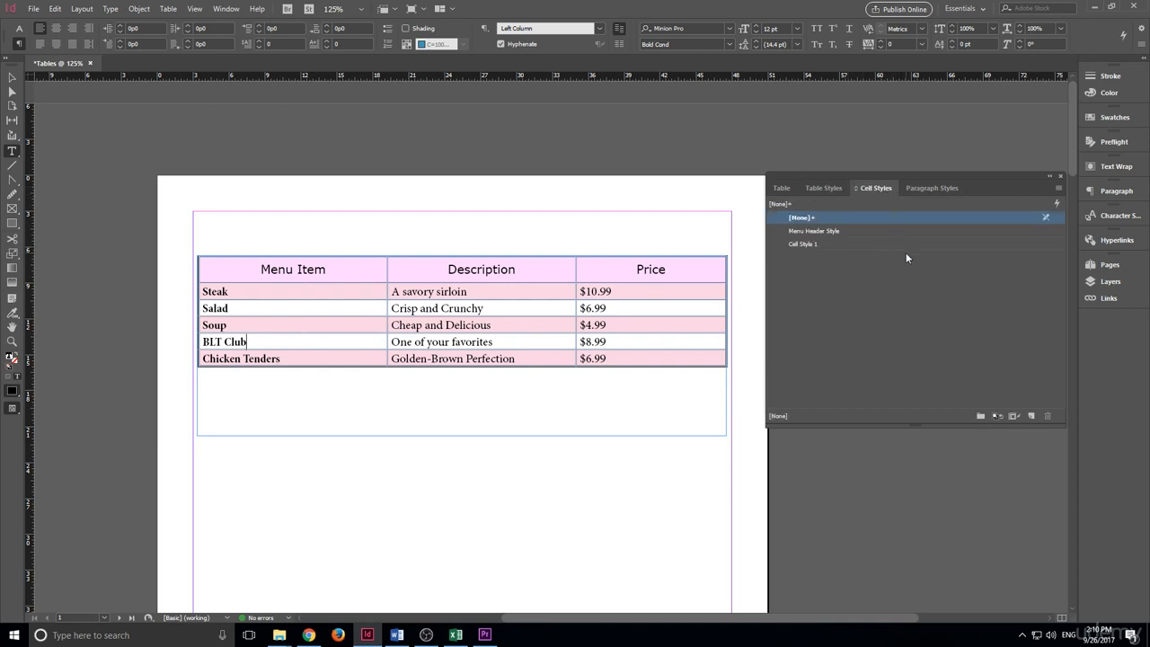